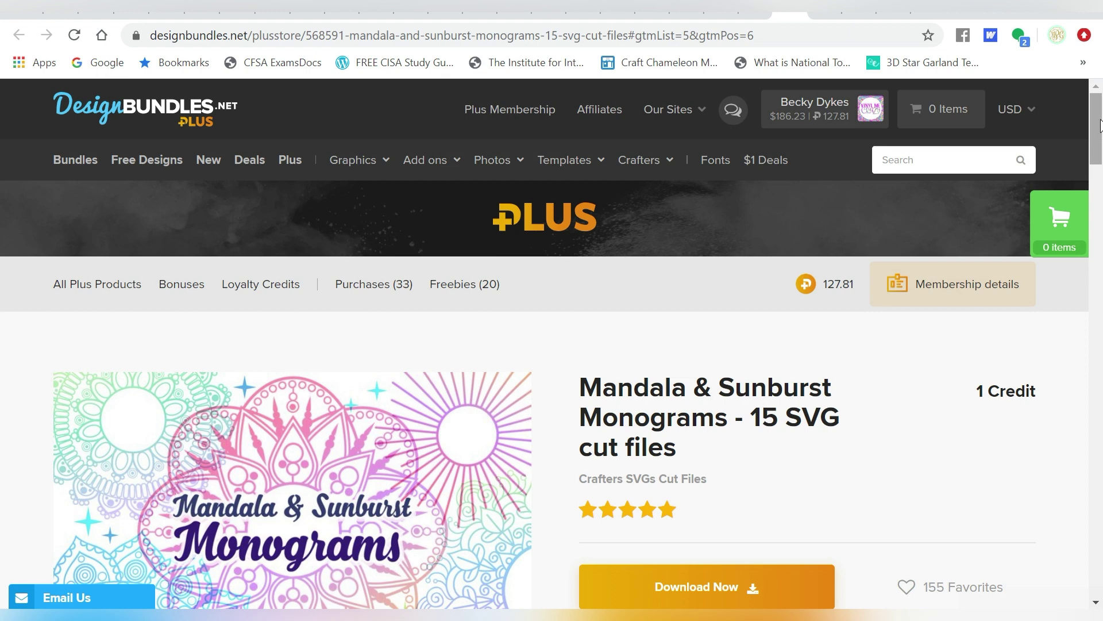
drag(1100, 134, 1099, 162)
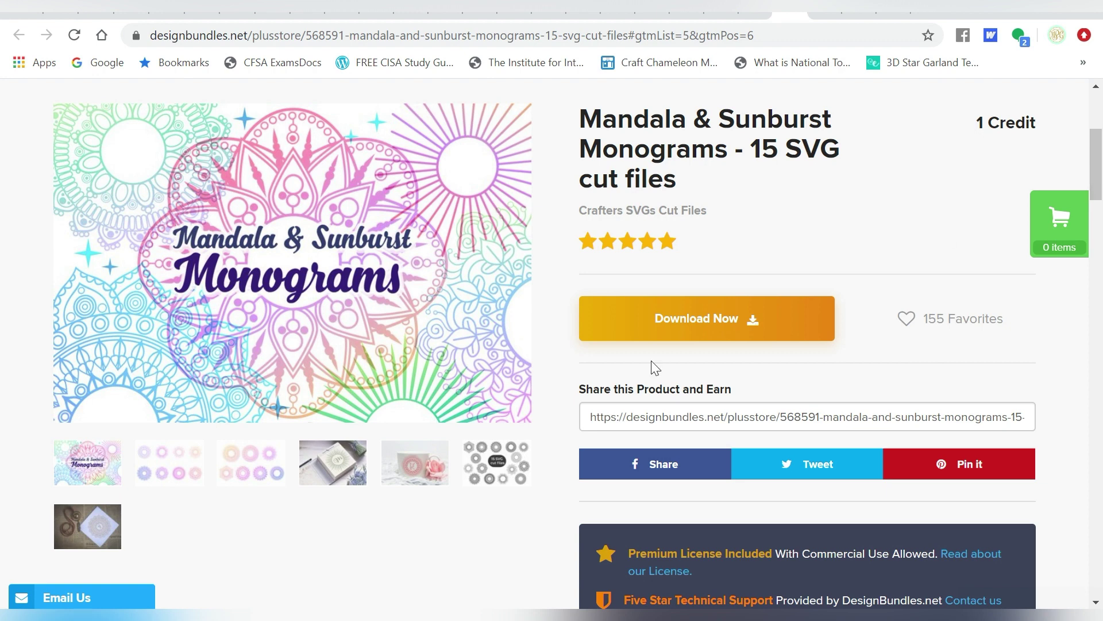
Browse the Mandala & Sunburst Monograms previews to the '15 SVG cut files' image
click(181, 469)
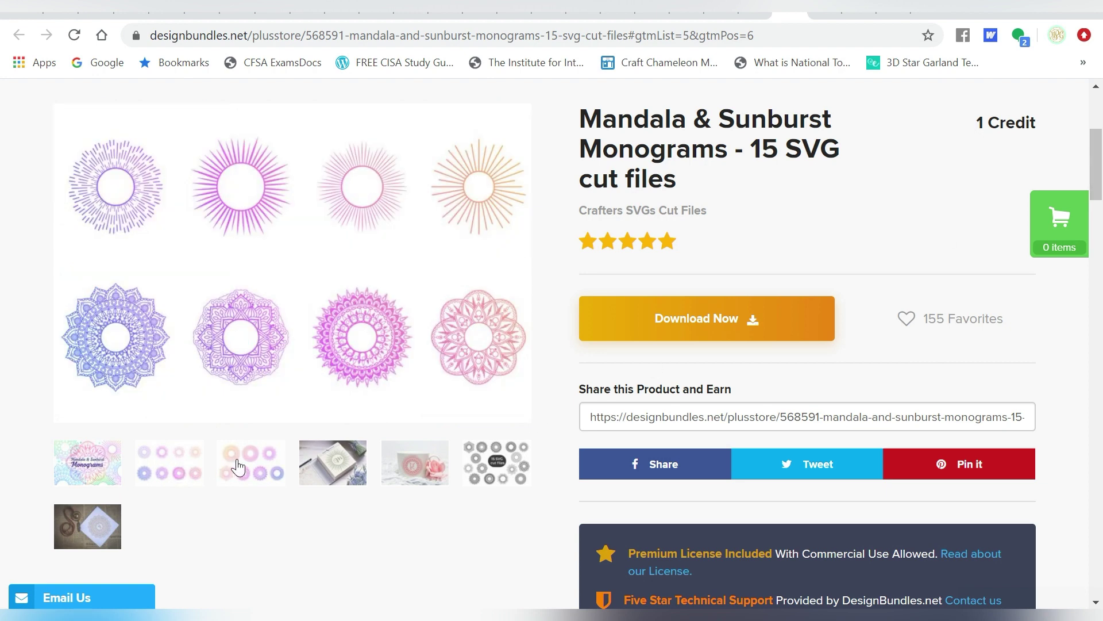
click(239, 468)
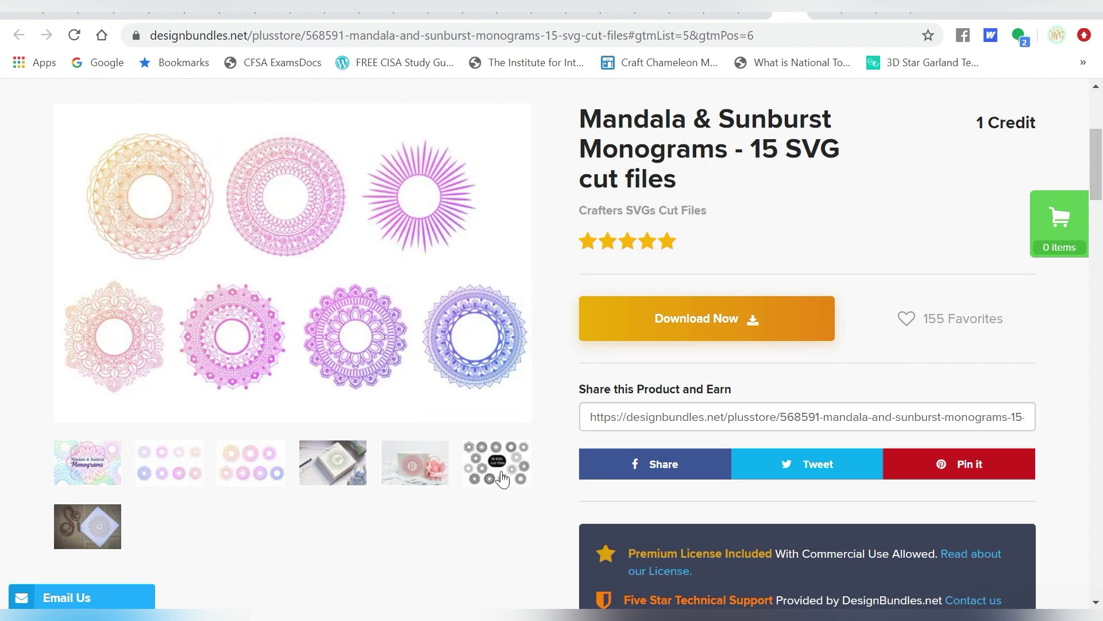
click(501, 478)
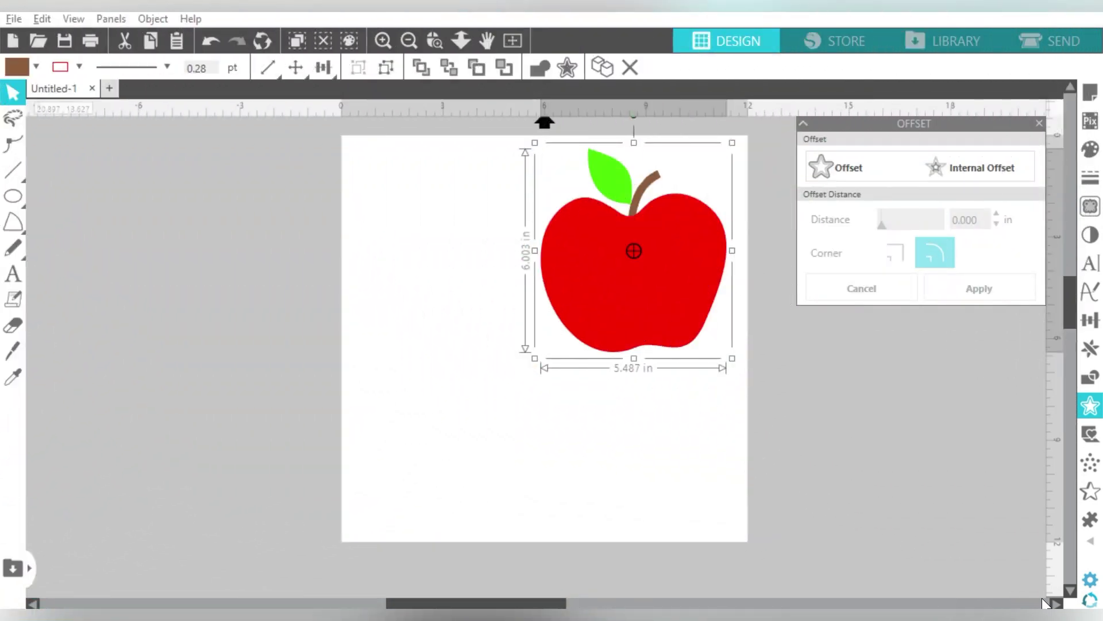
Nudge the apple slightly up and right on the page and open the File menu
mouse_move(702, 287)
mouse_down()
mouse_move(413, 312)
mouse_move(731, 271)
mouse_up()
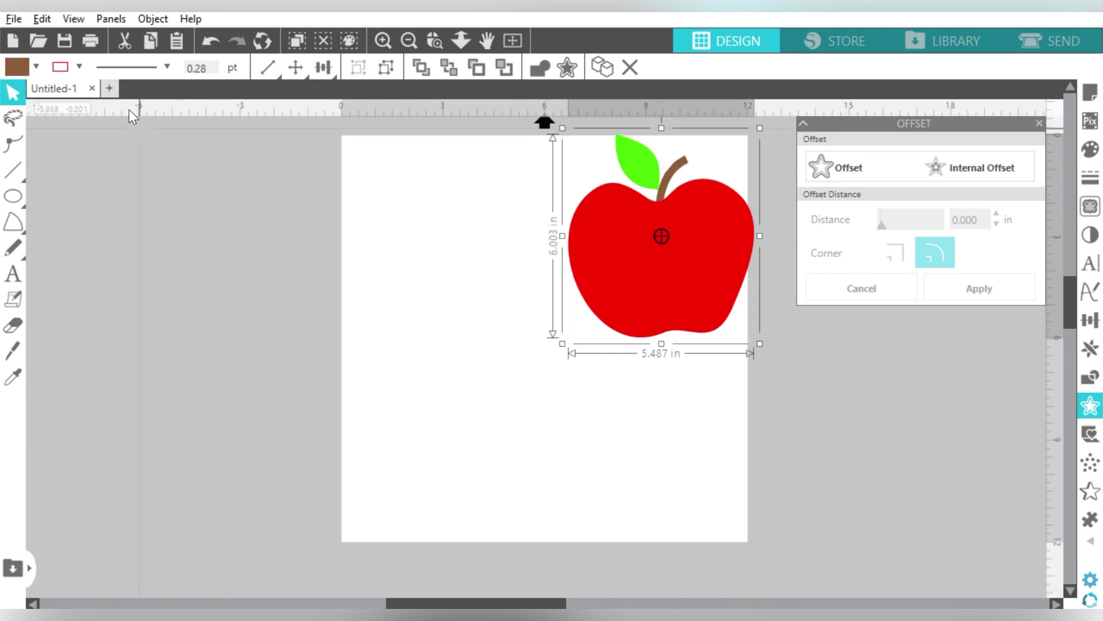
click(13, 19)
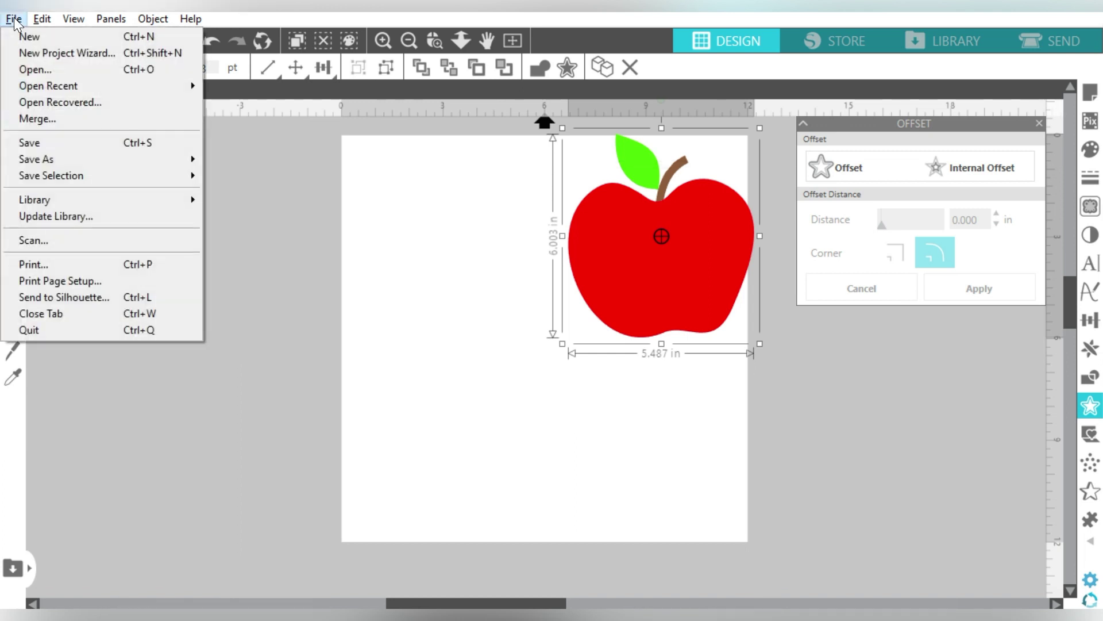
Merge file 8 from Downloads > Mandala Sunburst Monograms, browsed as large icons
click(44, 121)
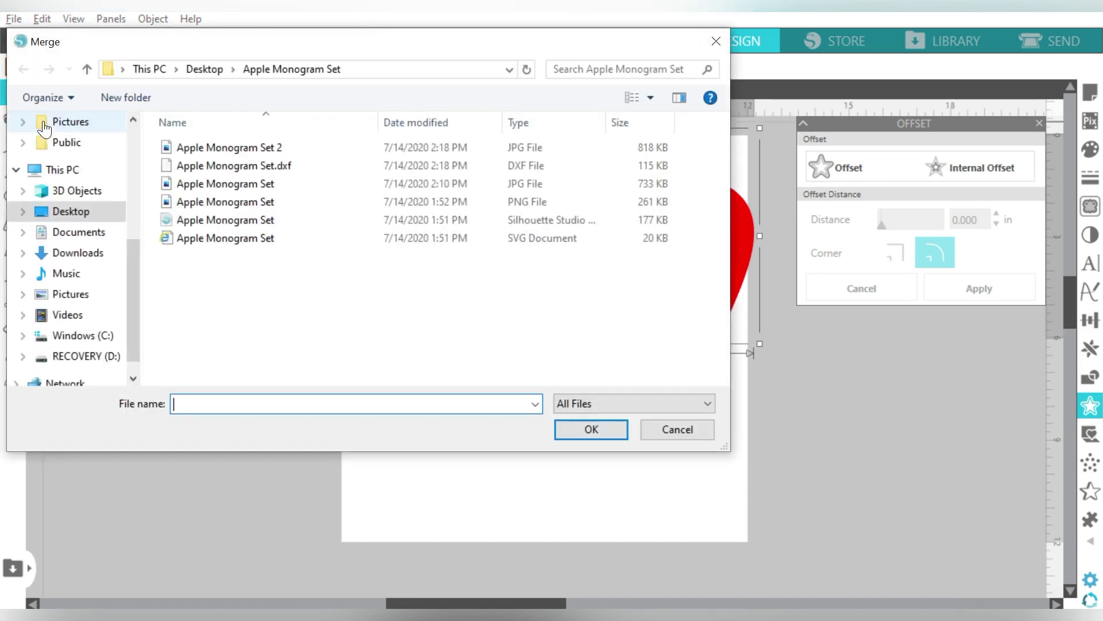
click(90, 259)
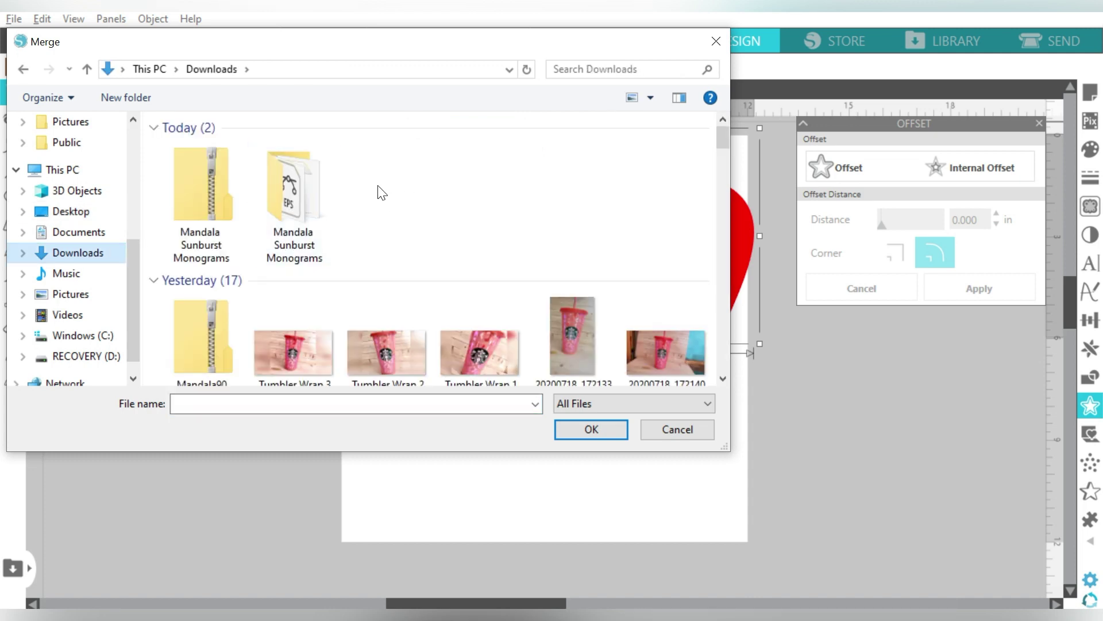
double_click(304, 185)
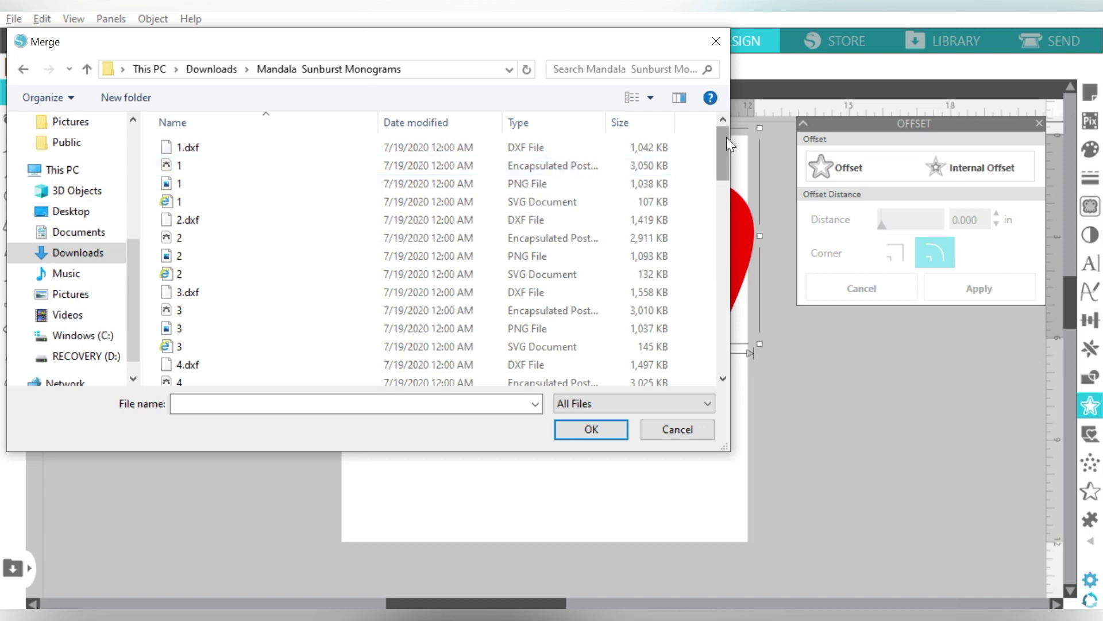
right_click(696, 136)
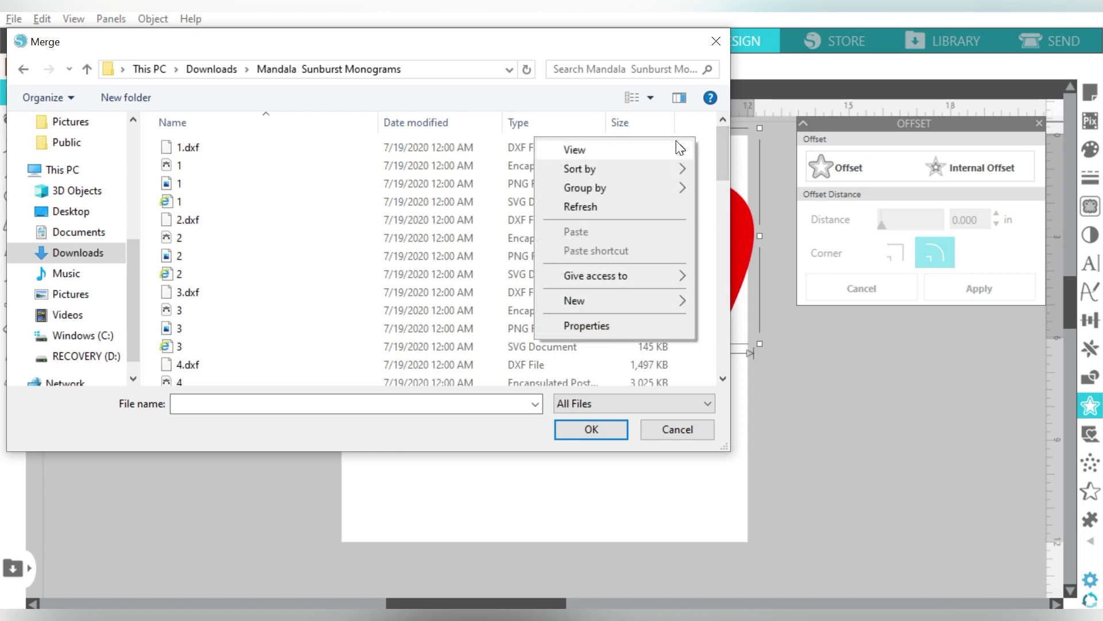
mouse_move(603, 150)
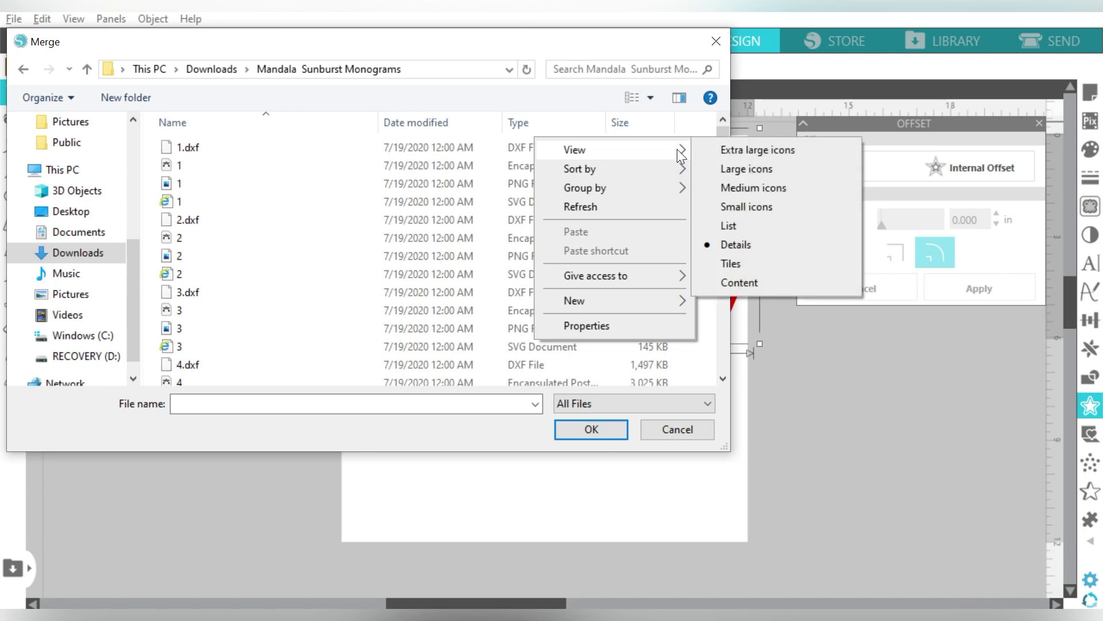
click(728, 174)
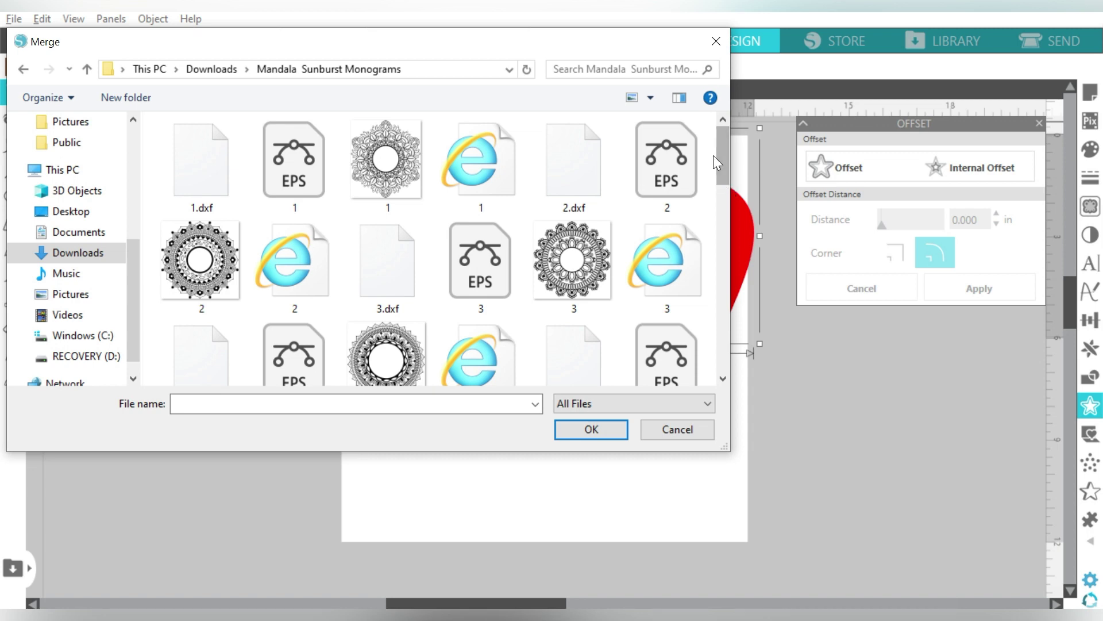
drag(720, 155, 720, 185)
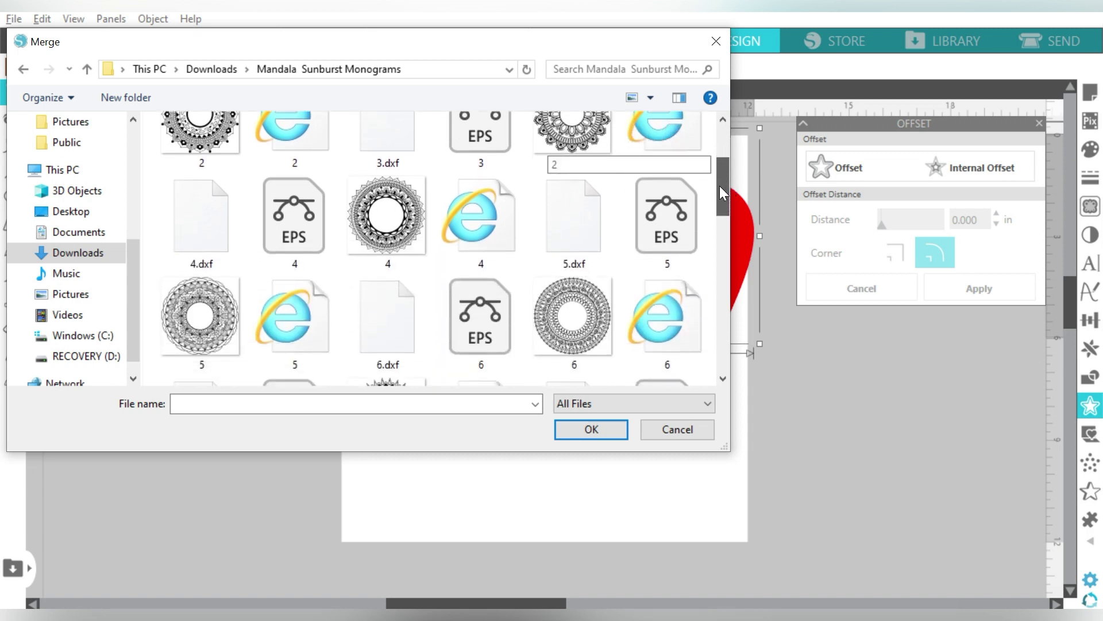
drag(719, 186, 714, 242)
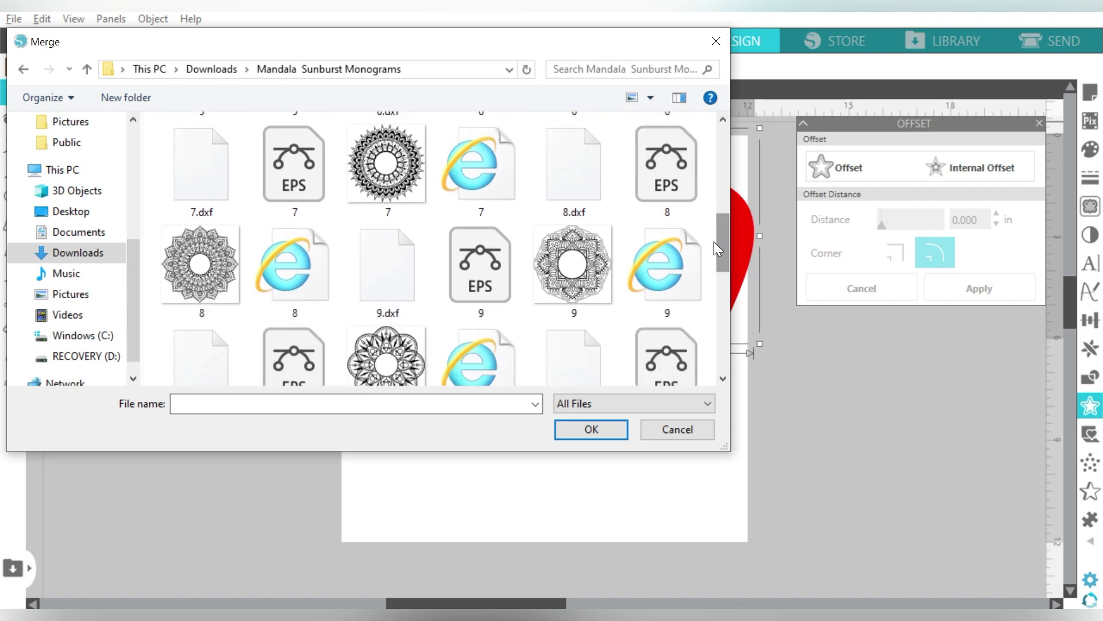
double_click(198, 267)
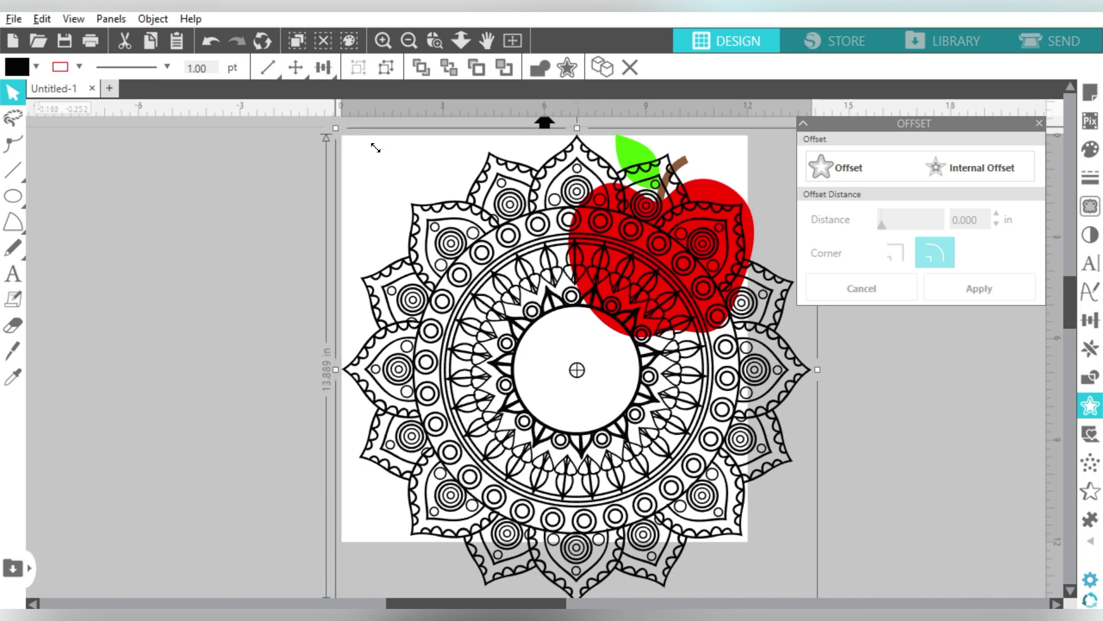
Shrink the mandala, move it left, and move the apple to the top centre
drag(473, 234, 473, 238)
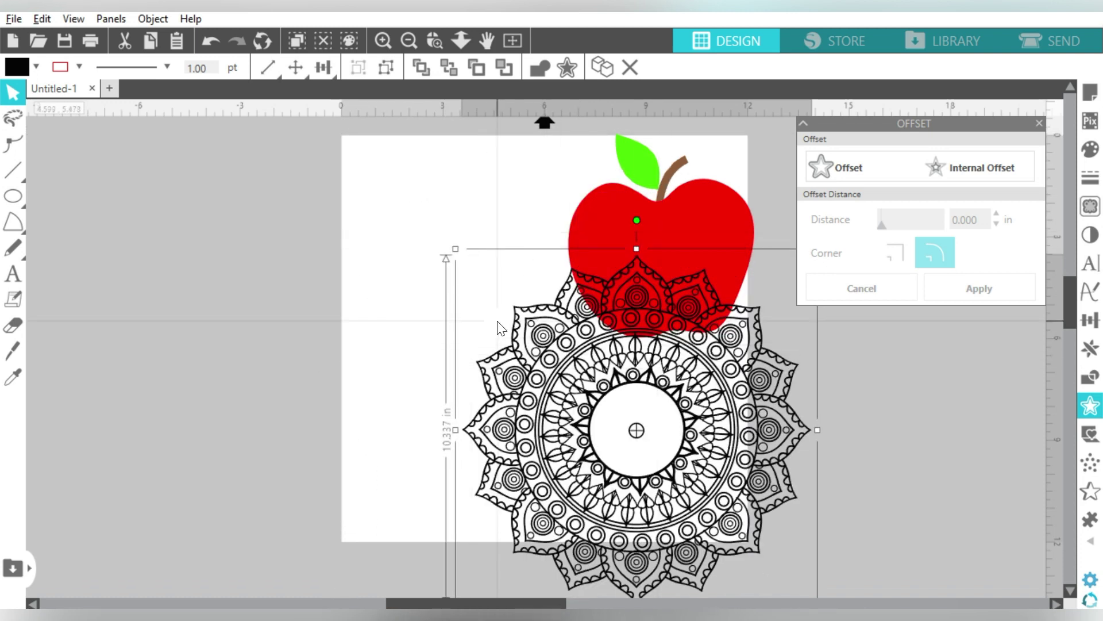
drag(575, 322, 423, 248)
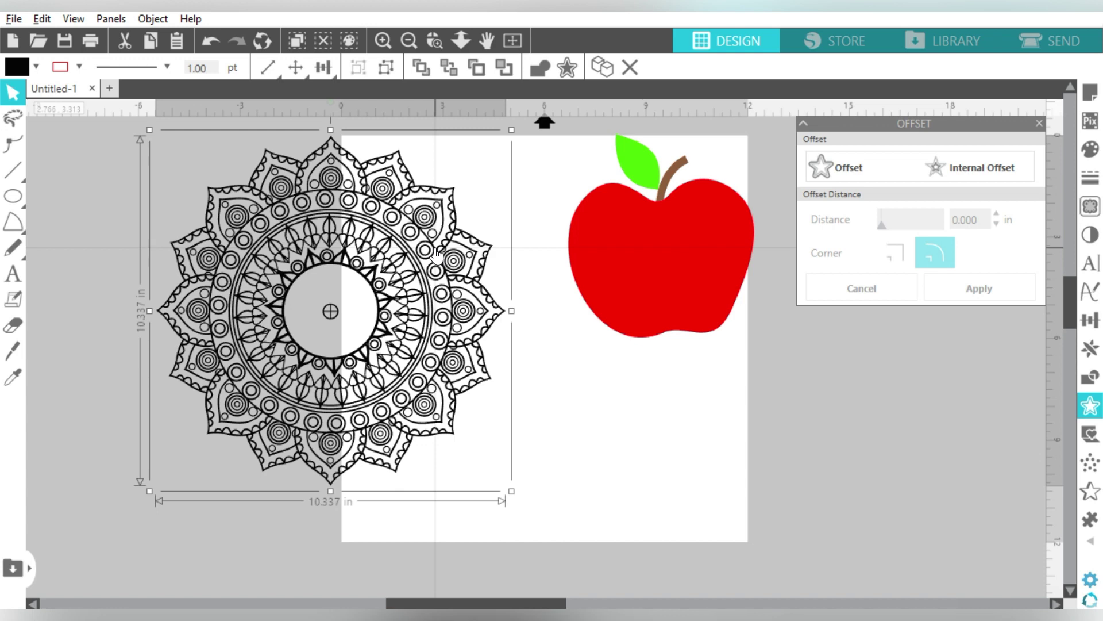
click(677, 238)
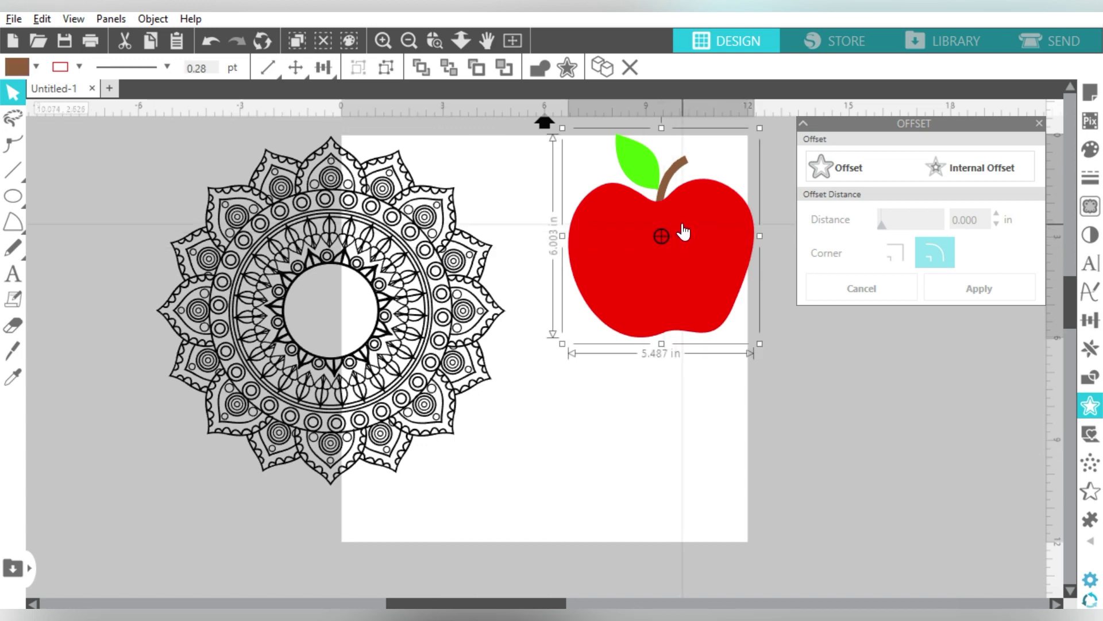
drag(683, 232, 608, 240)
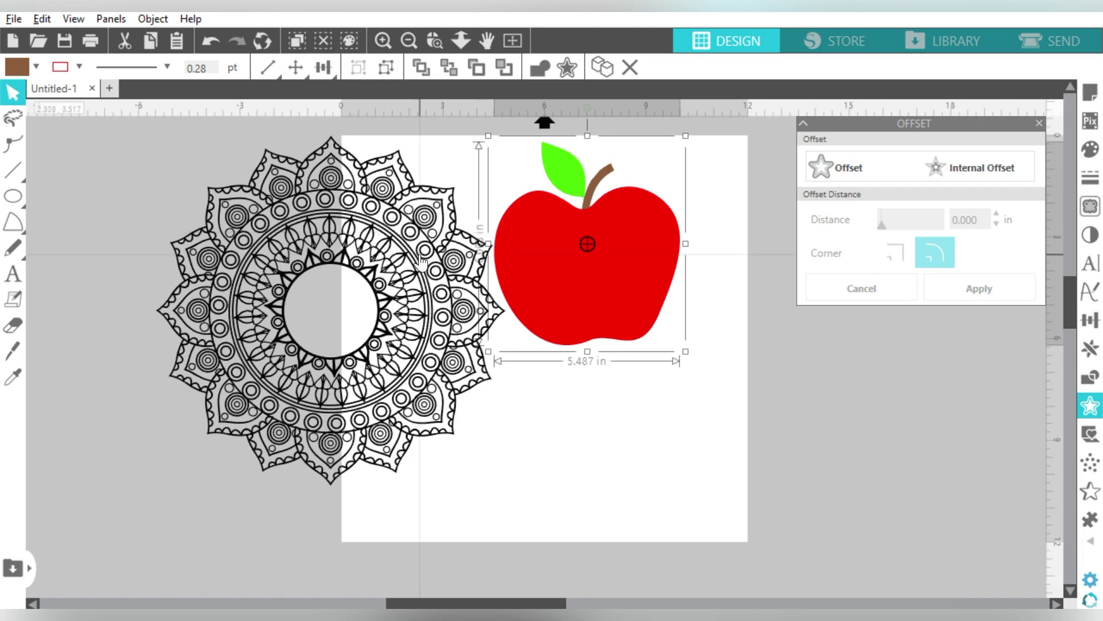
Position and enlarge the mandala over the apple's body, then deselect
drag(424, 262, 569, 293)
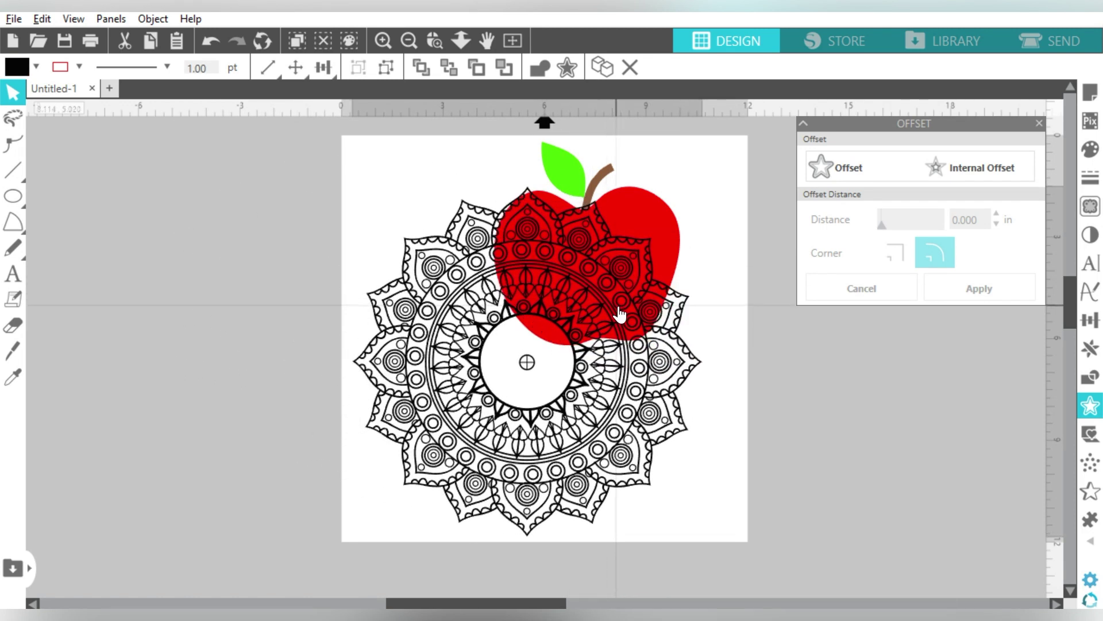
drag(569, 294, 683, 322)
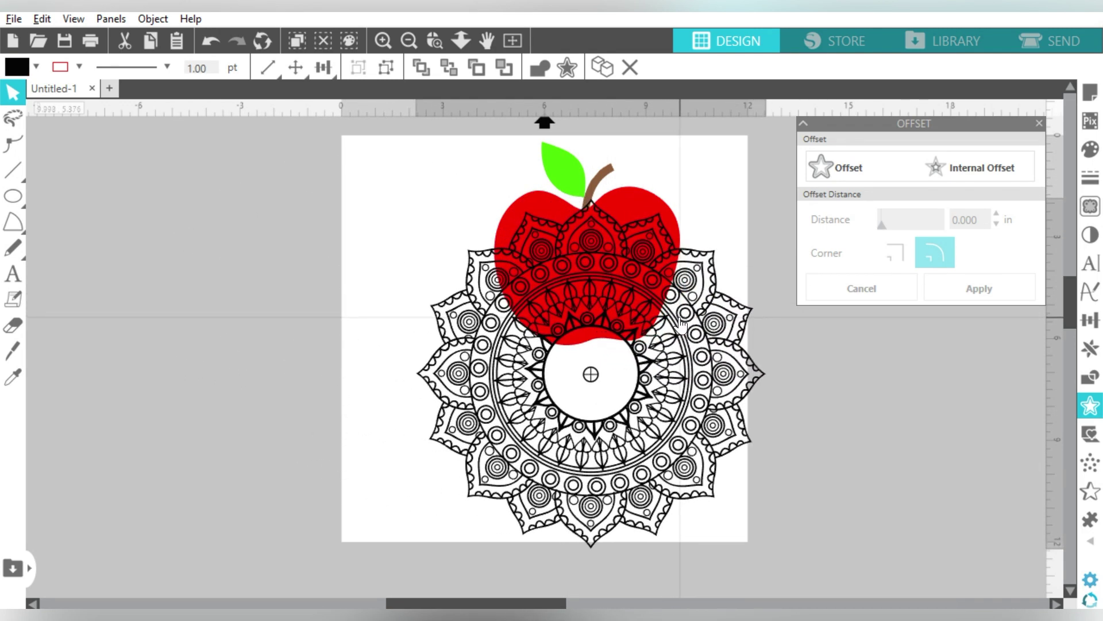
mouse_move(682, 326)
mouse_down()
mouse_move(690, 227)
mouse_move(755, 315)
mouse_move(684, 293)
mouse_up()
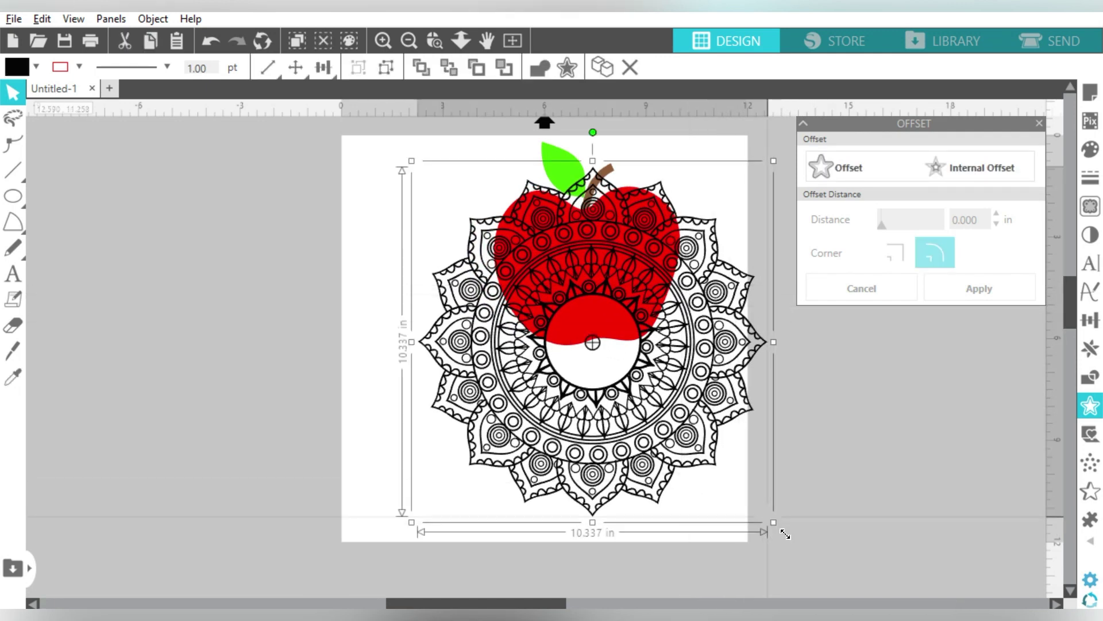
drag(784, 534, 865, 577)
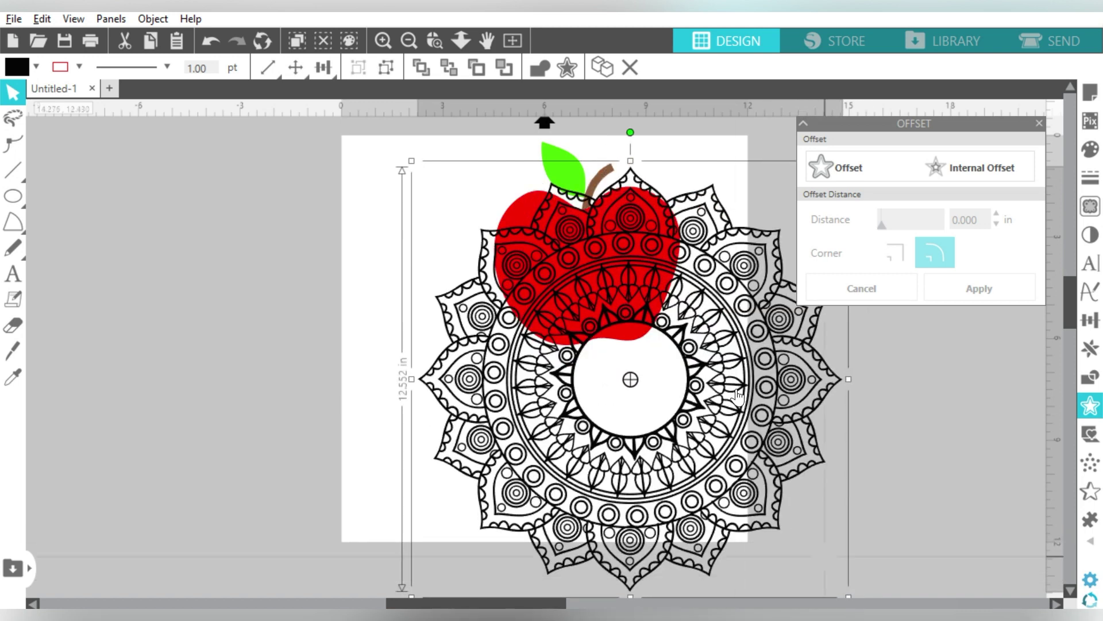
drag(710, 327, 687, 331)
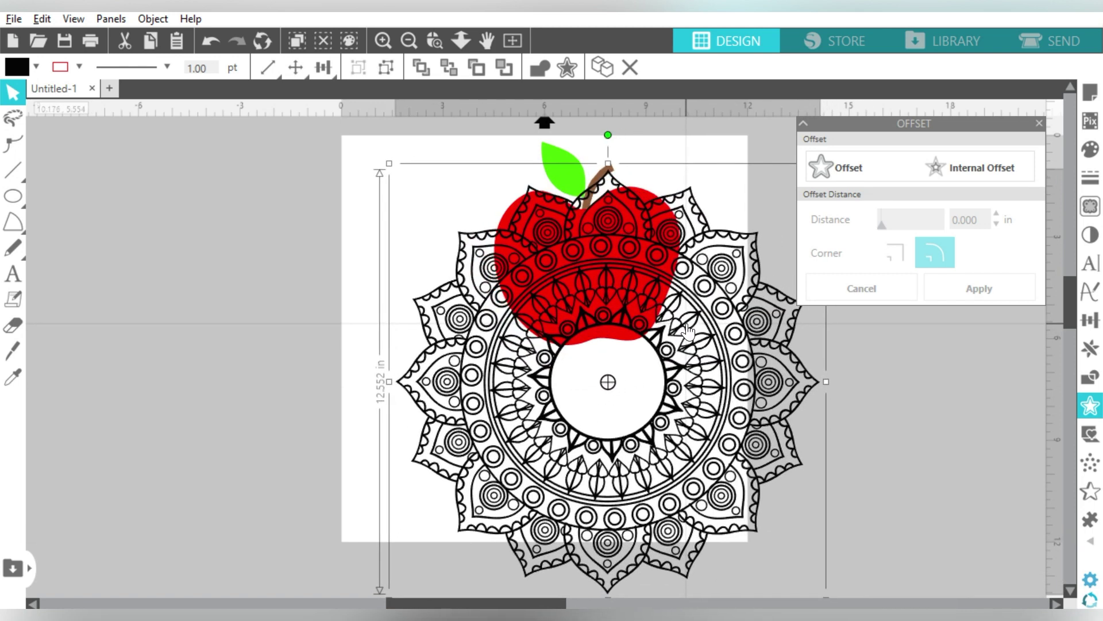
click(310, 191)
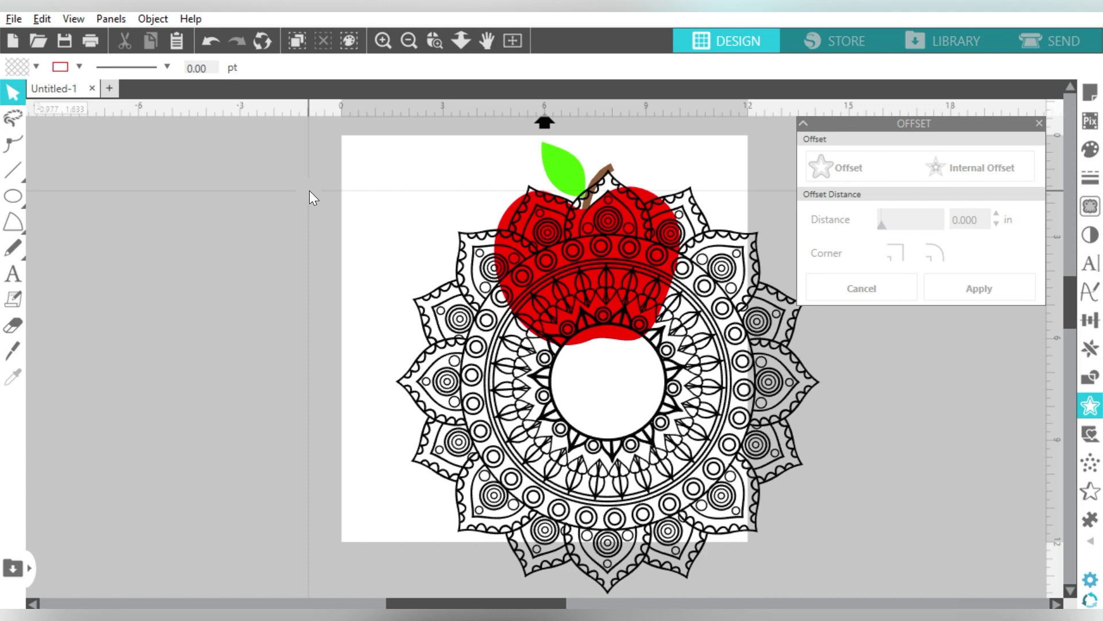
Duplicate both the mandala and the red apple with Ctrl+D
click(415, 301)
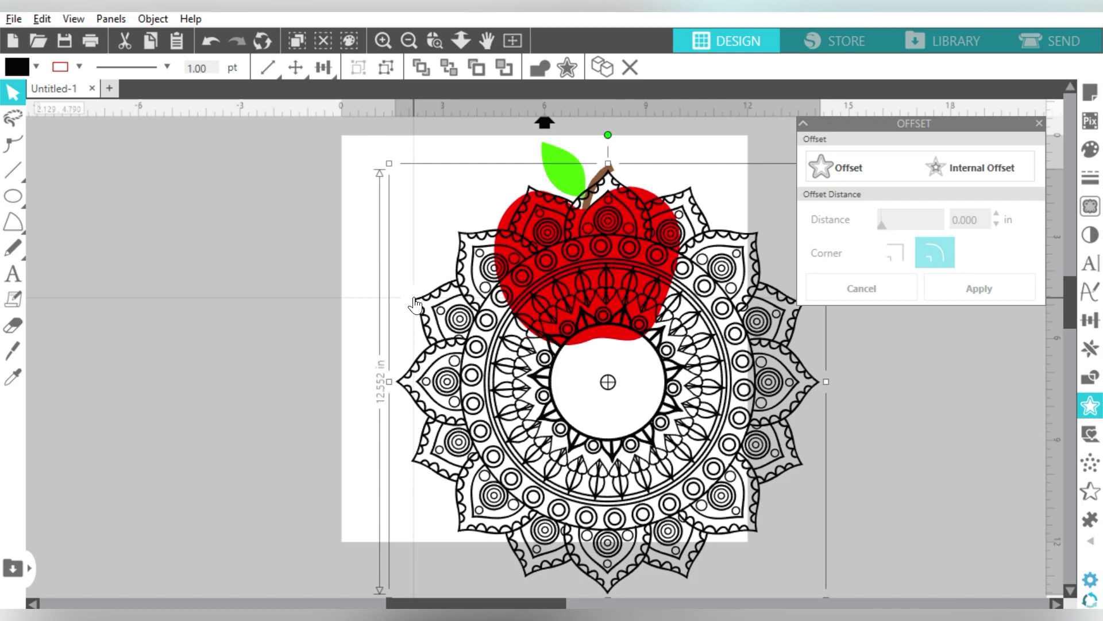
key(i)
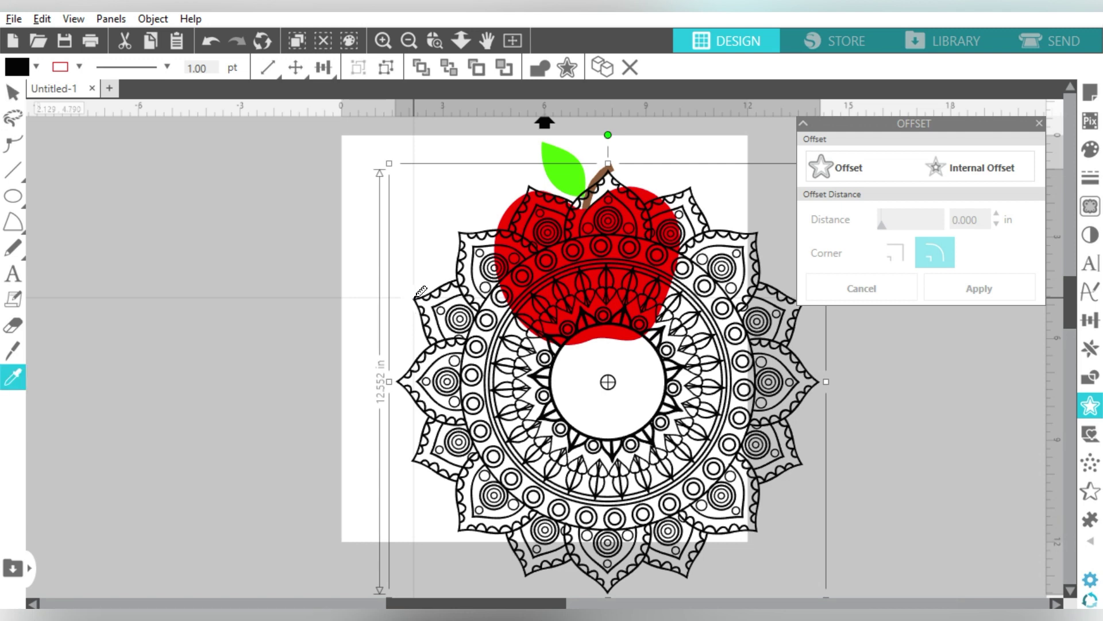
key(ctrl+d)
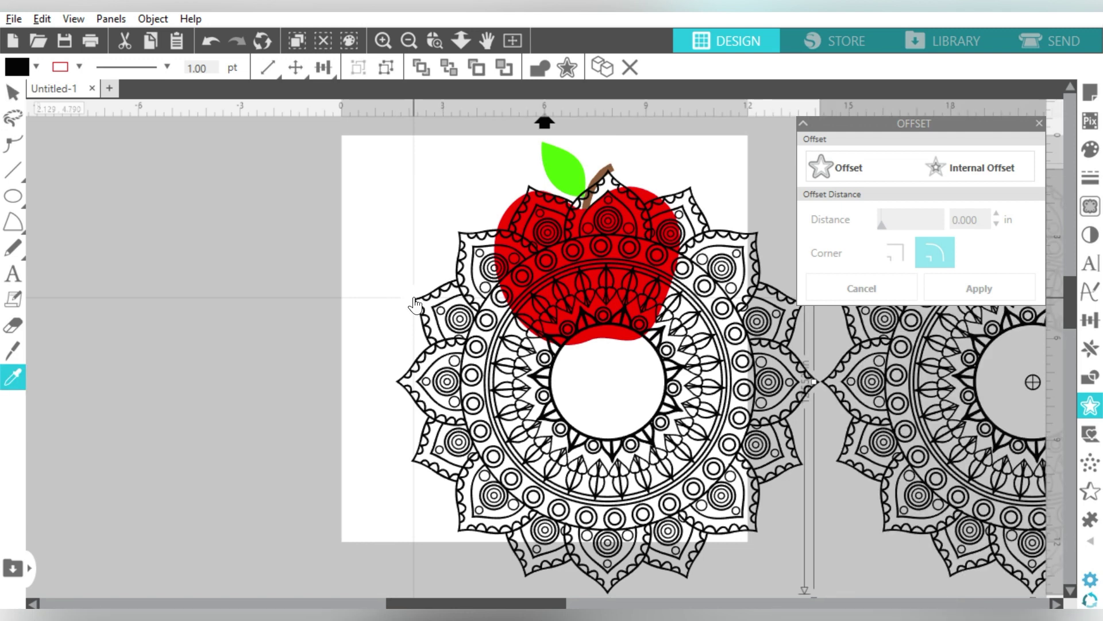
key(v)
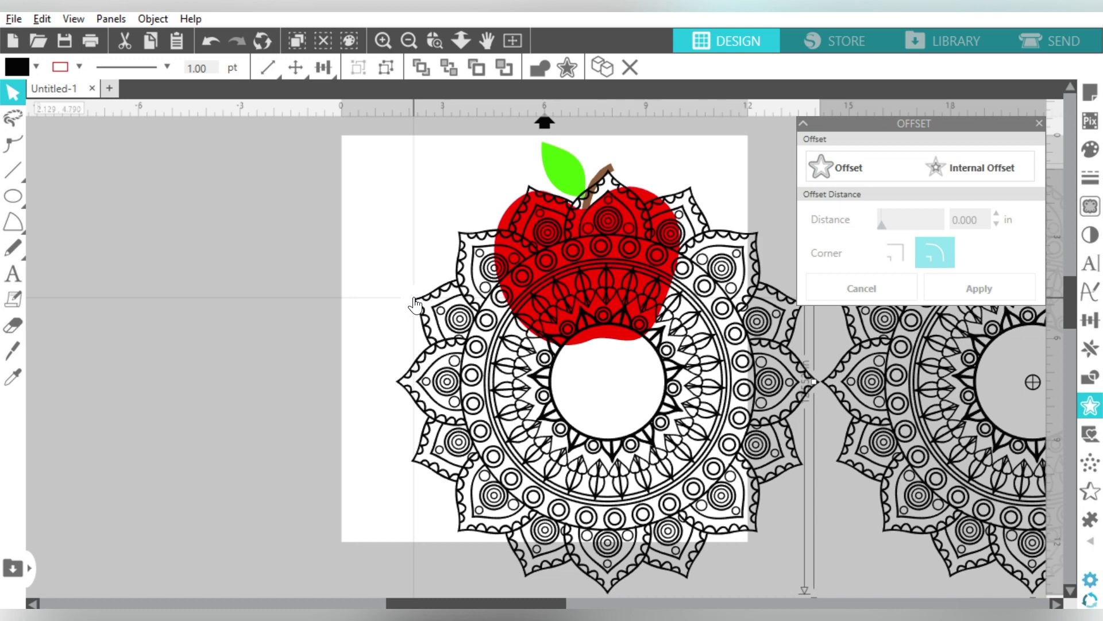
click(594, 345)
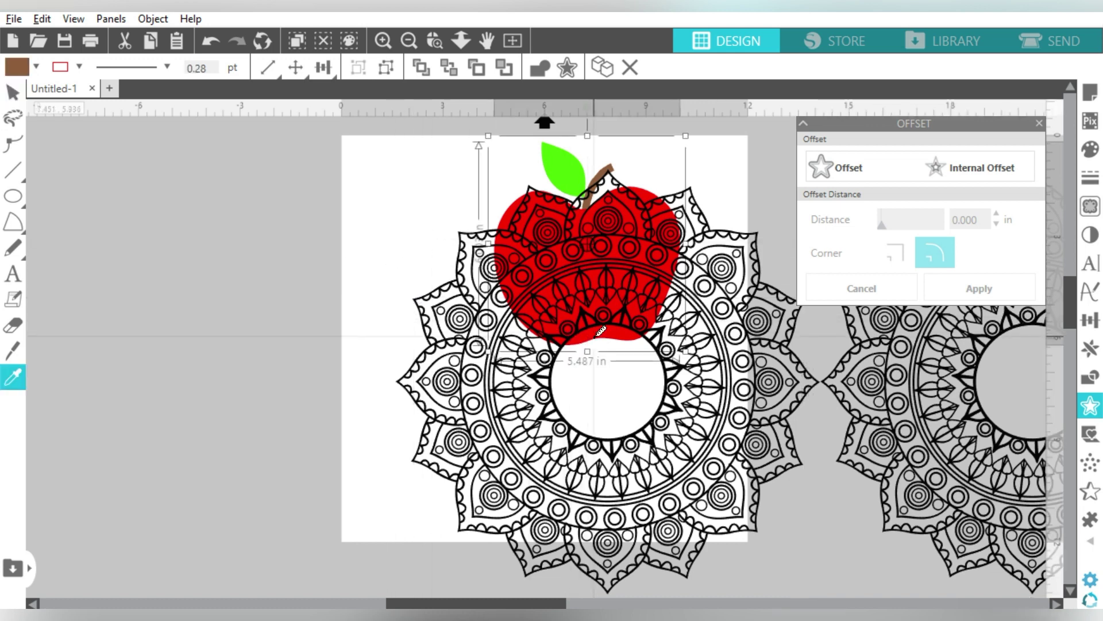
key(ctrl+d)
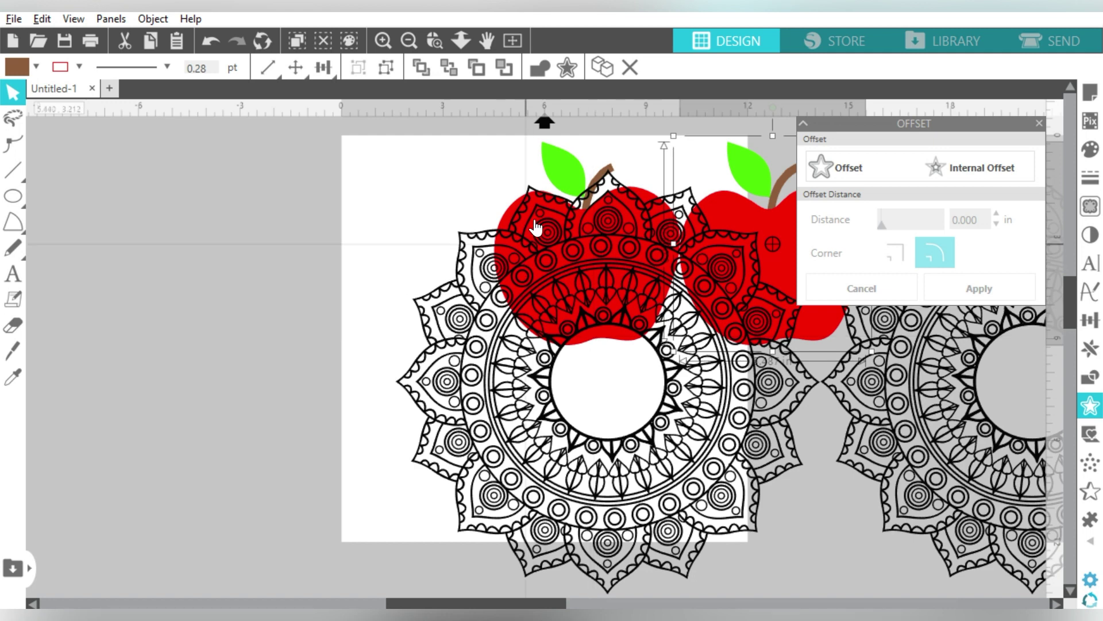
Marquee-select the left apple together with its overlapping mandala
click(555, 177)
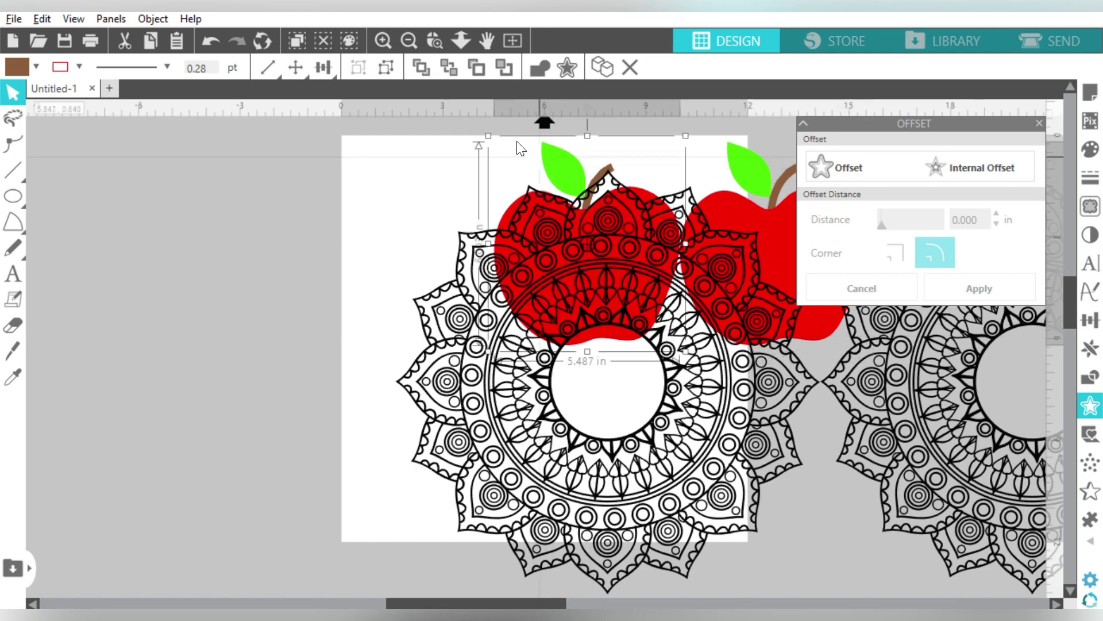
click(357, 184)
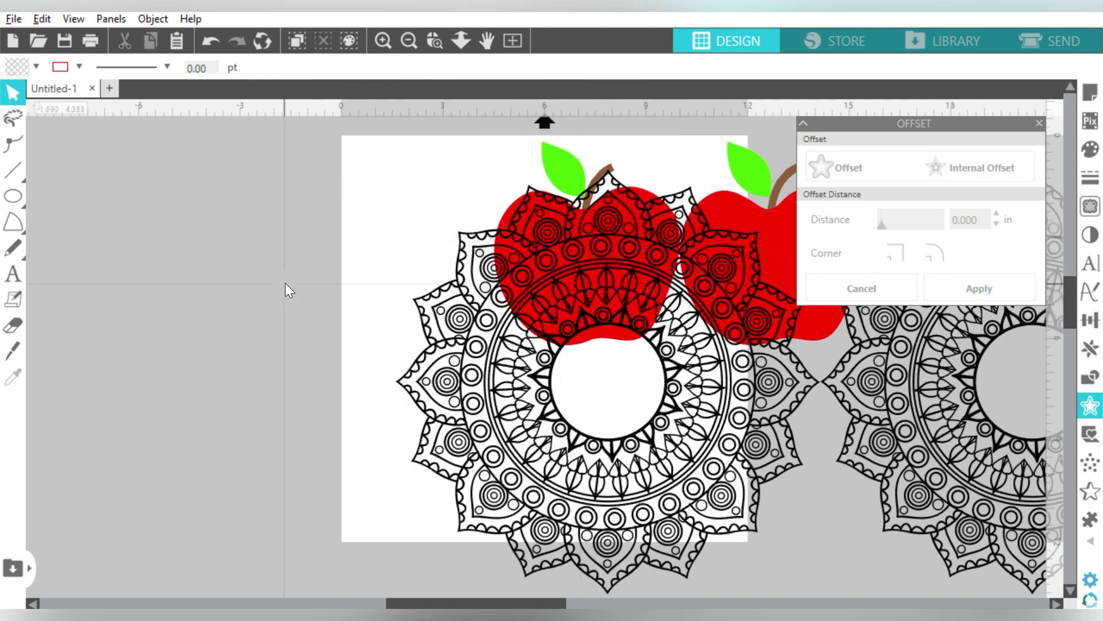
drag(286, 282, 559, 282)
click(936, 252)
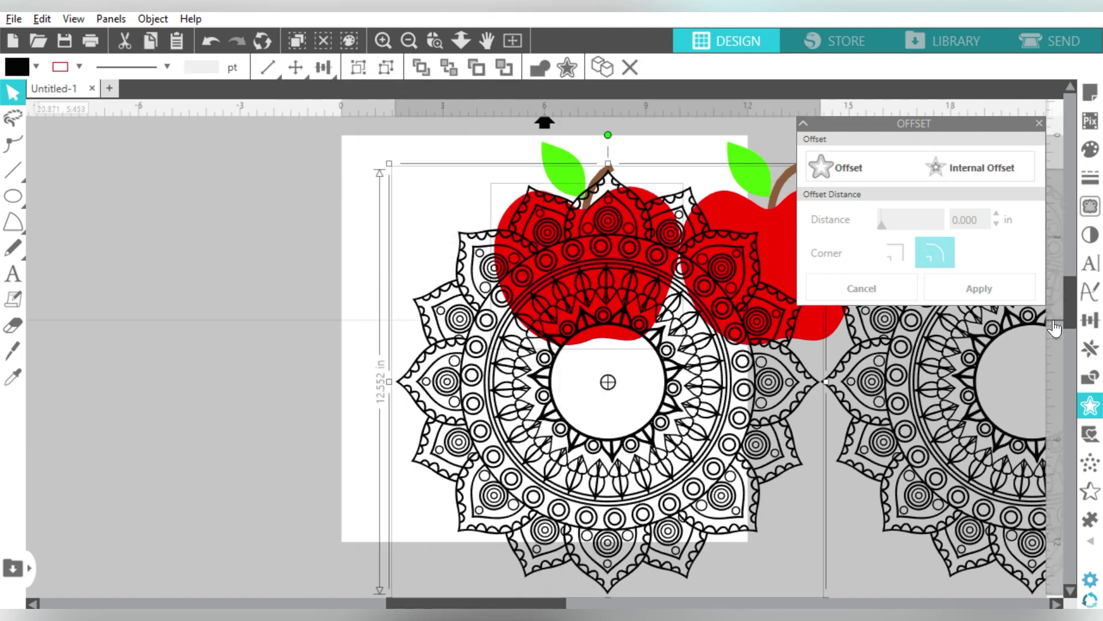
click(370, 347)
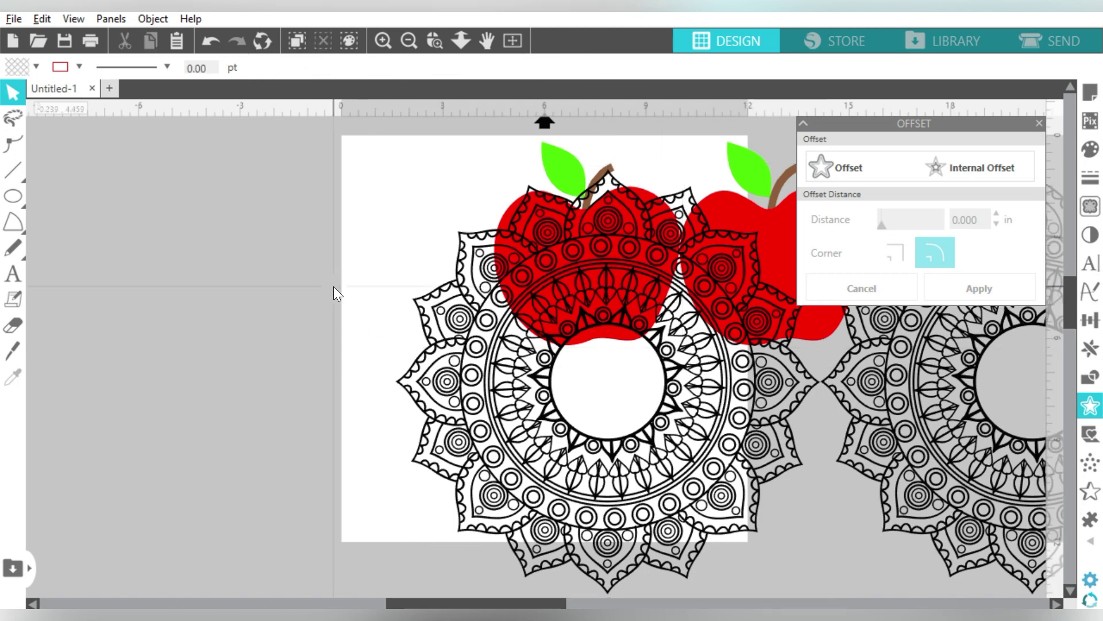
drag(319, 265, 432, 280)
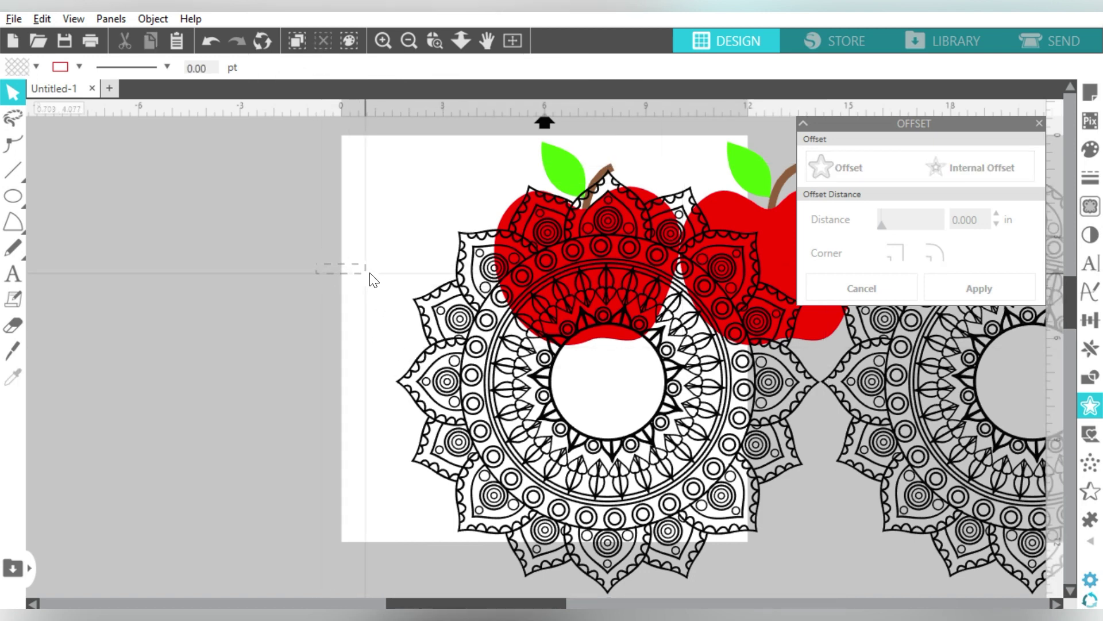
drag(433, 285, 458, 279)
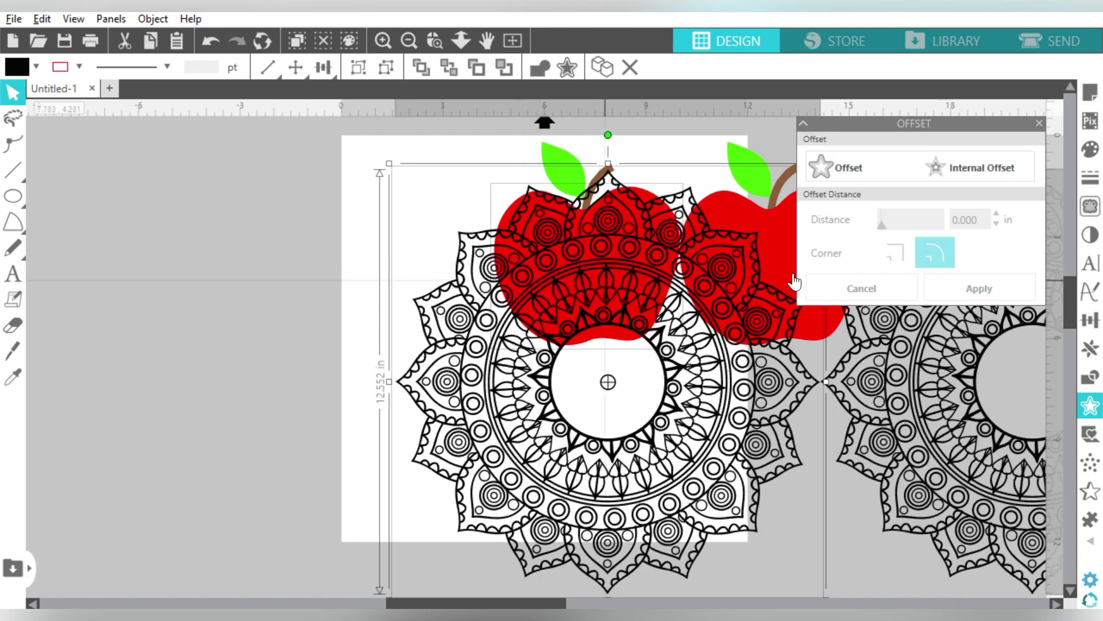
Subtract the mandala from the apple and group the cut pieces
click(1089, 380)
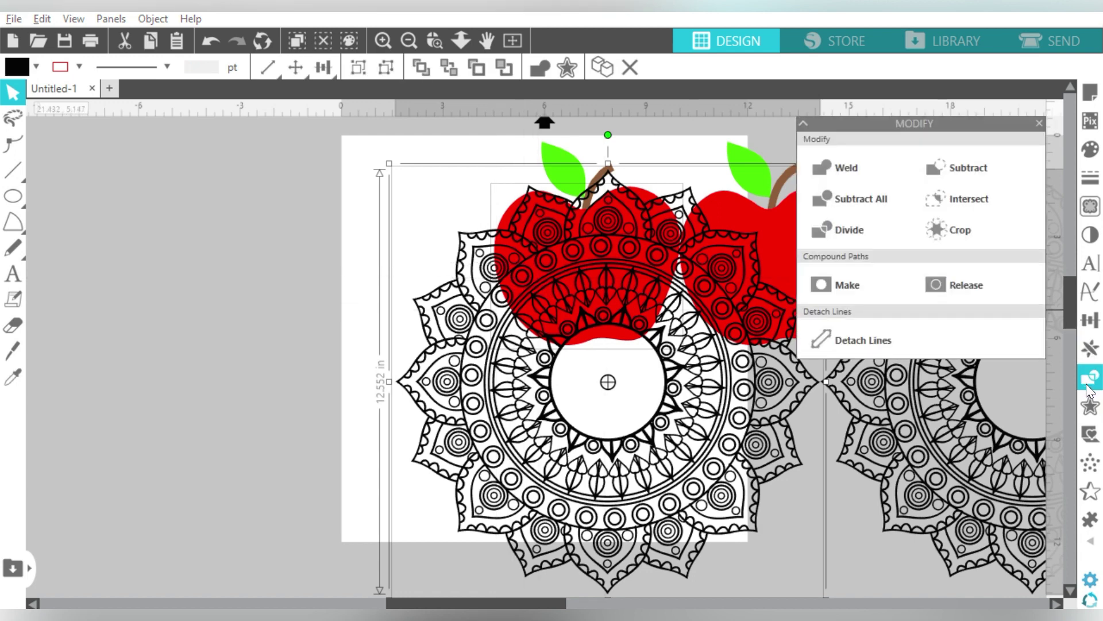
click(978, 168)
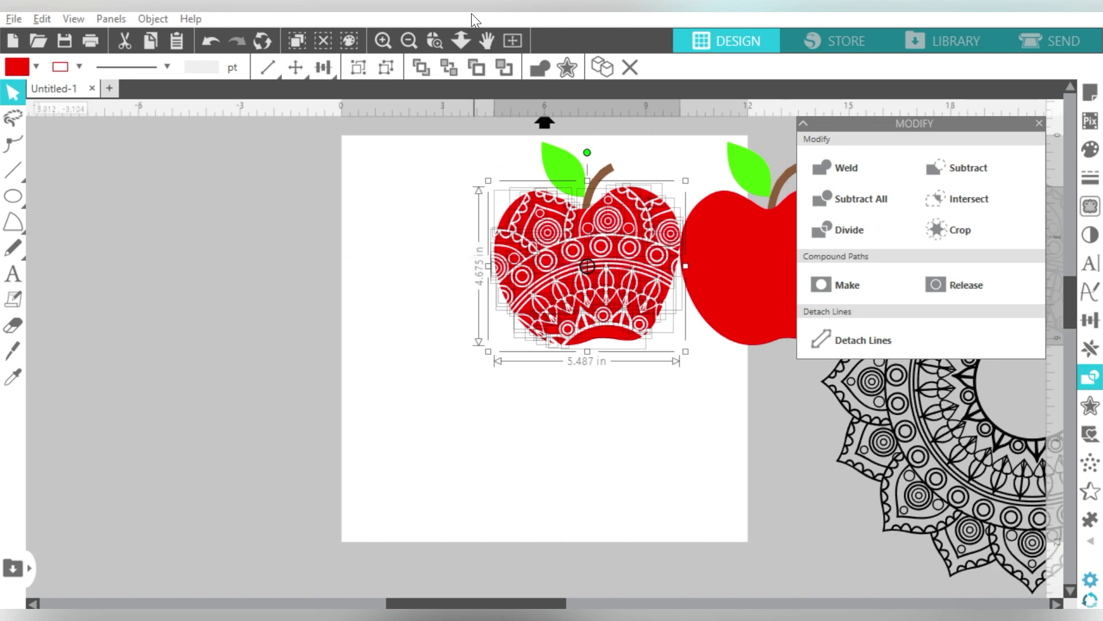
click(358, 67)
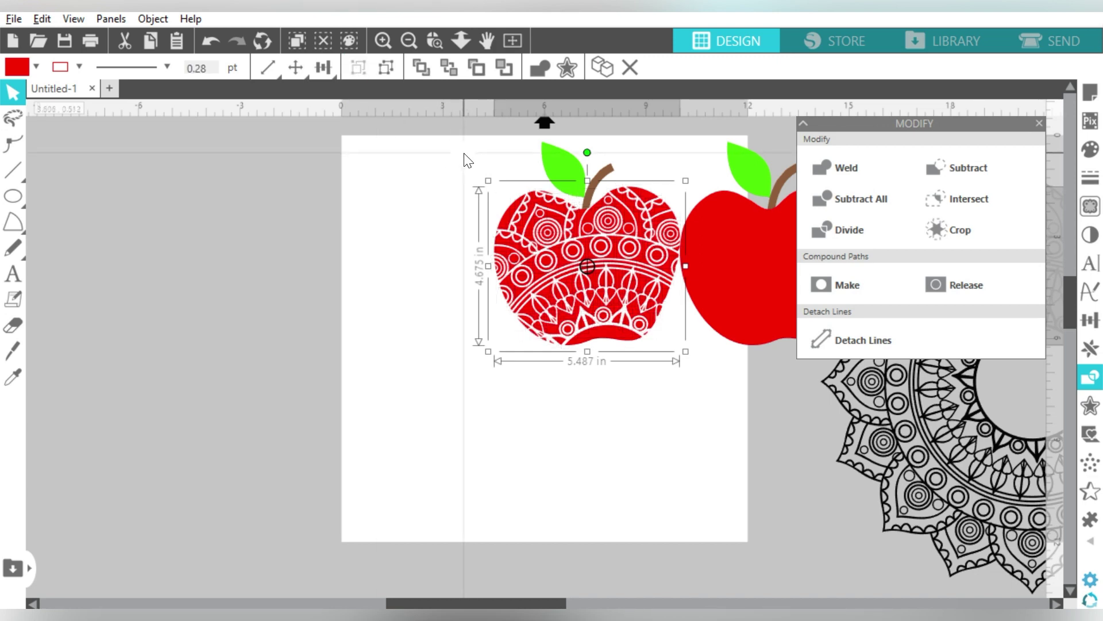
drag(463, 153, 653, 392)
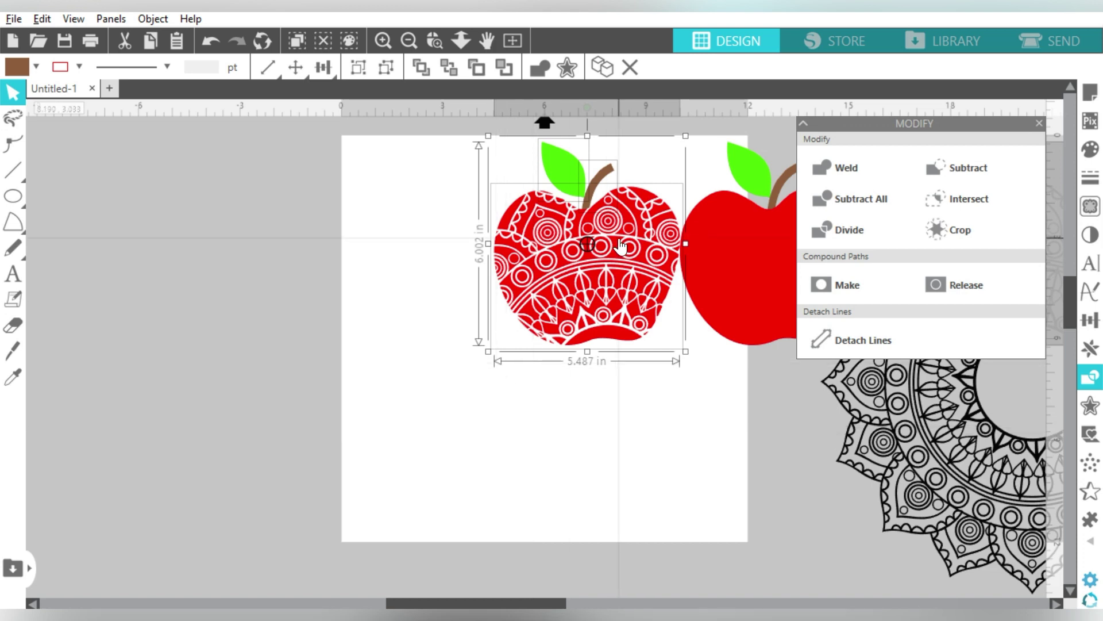
Move the leftover mandala off to the right, undoing an accidental apple move
drag(614, 244, 372, 253)
key(ctrl+z)
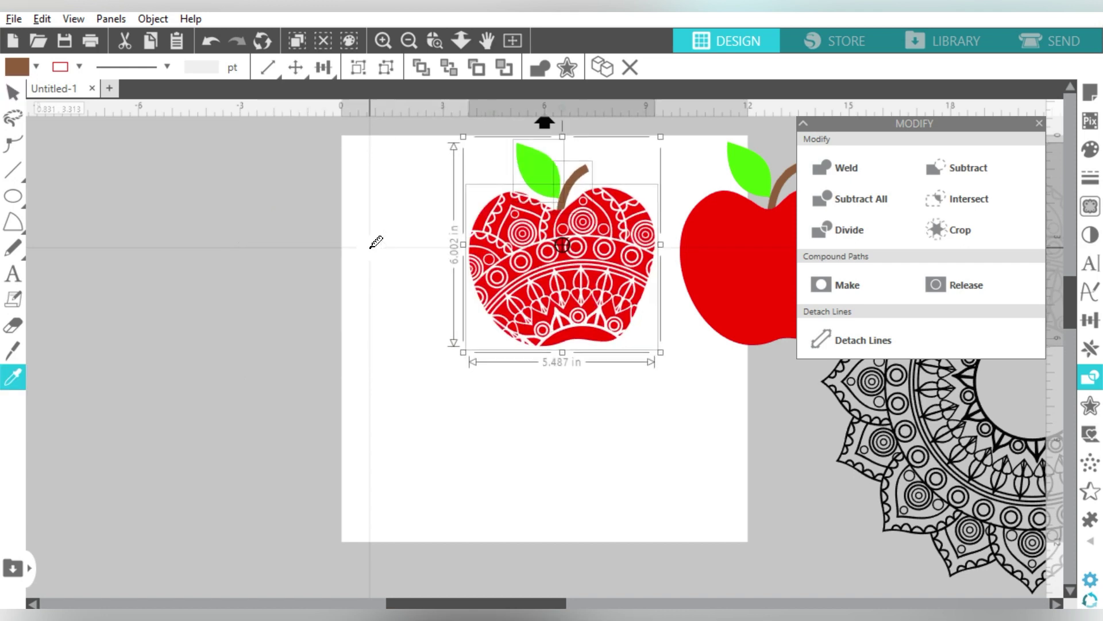
drag(406, 601, 497, 596)
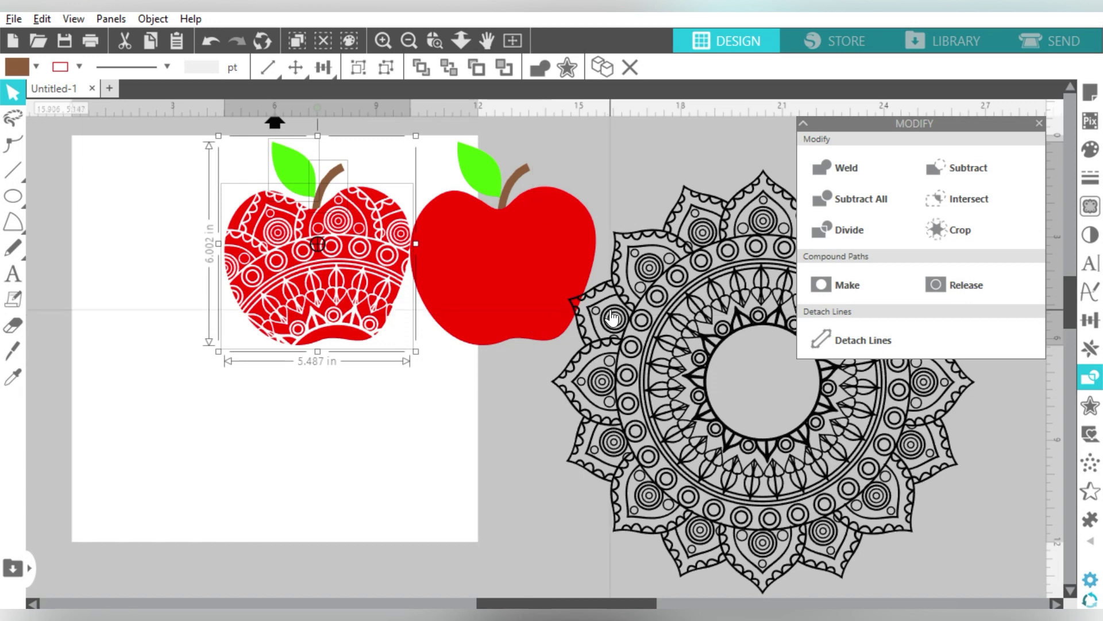
double_click(647, 319)
drag(647, 320, 840, 339)
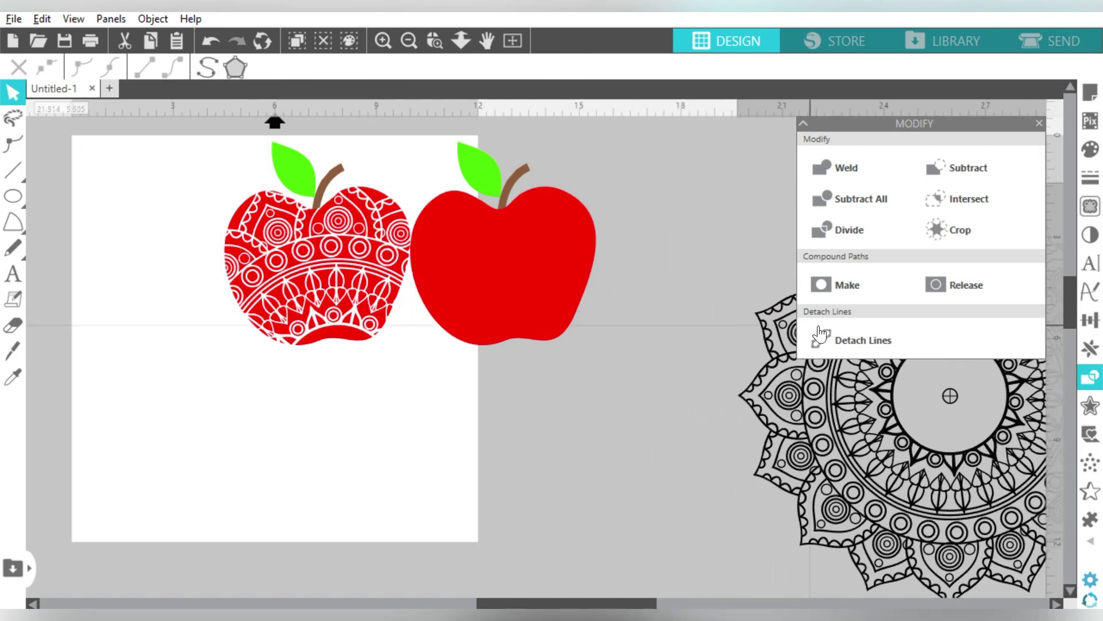
Duplicate the plain red apple to make a third copy below
click(530, 255)
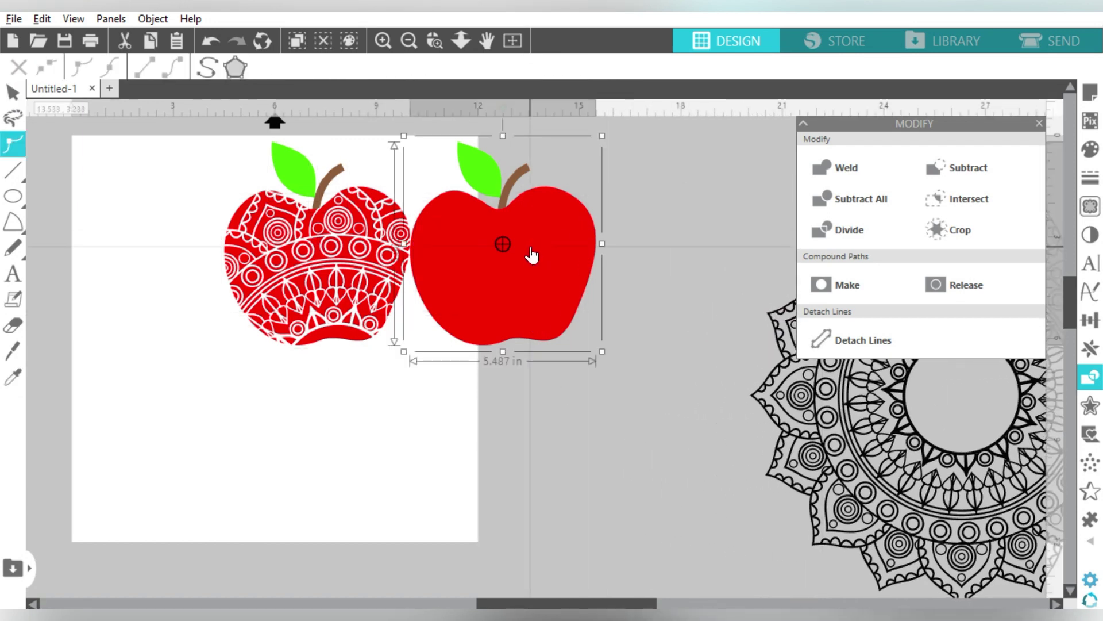
key(ctrl+d)
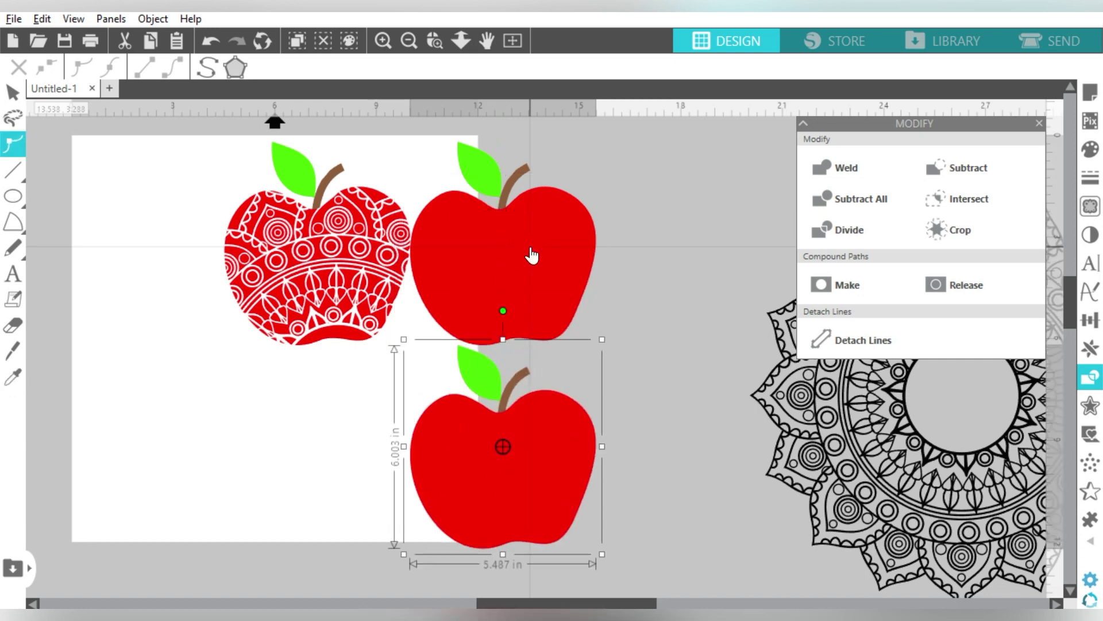
click(531, 253)
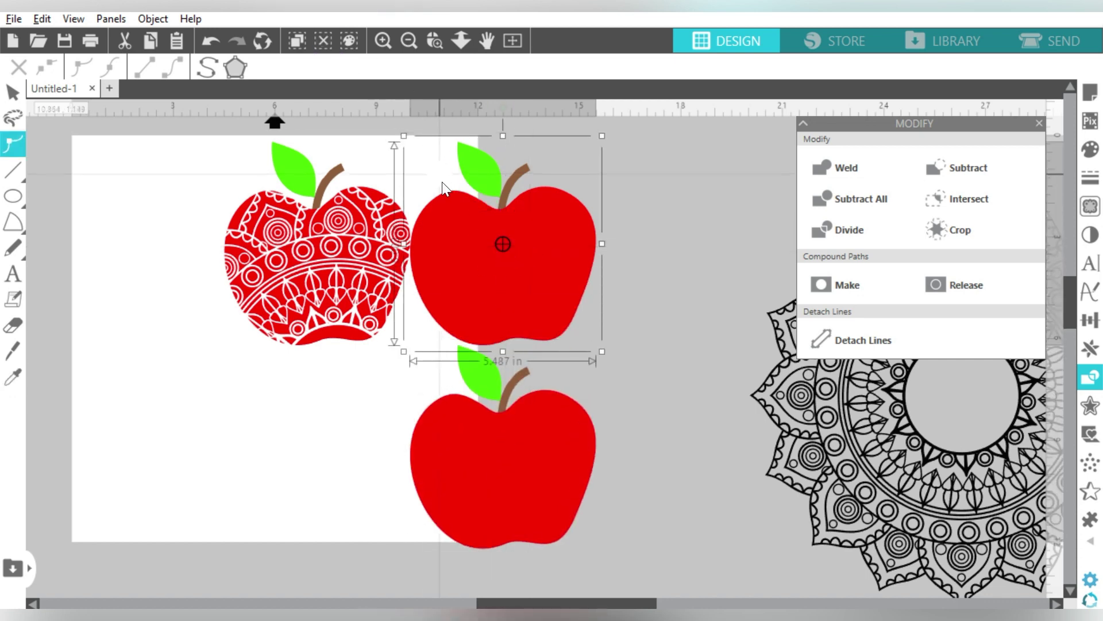
key(v)
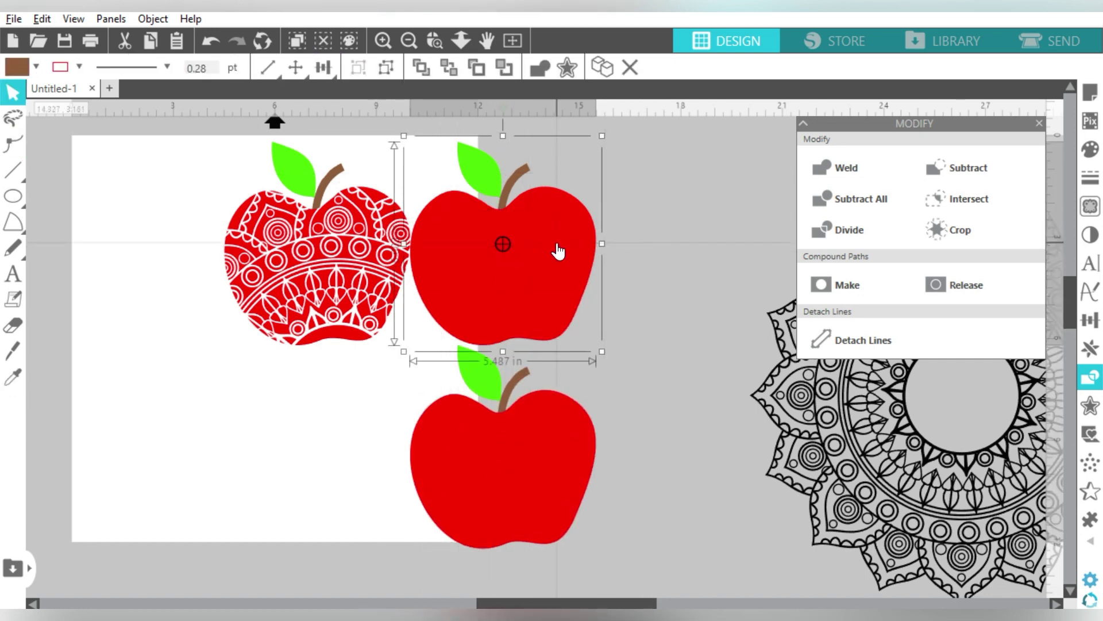
Ungroup the second apple and select its red body
right_click(558, 249)
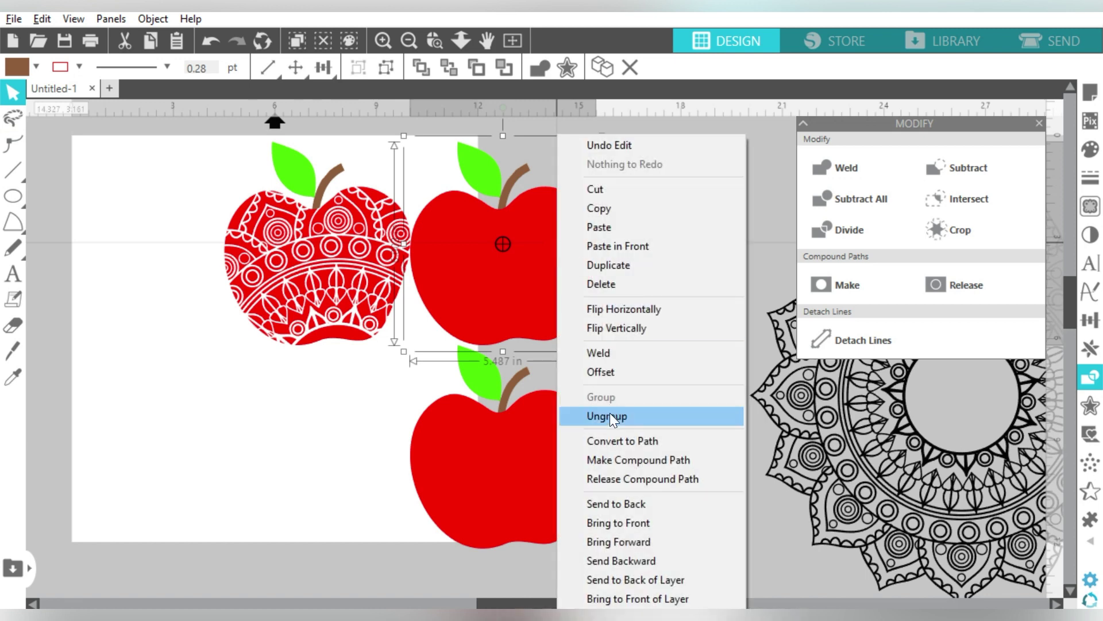
click(609, 414)
click(642, 233)
click(546, 240)
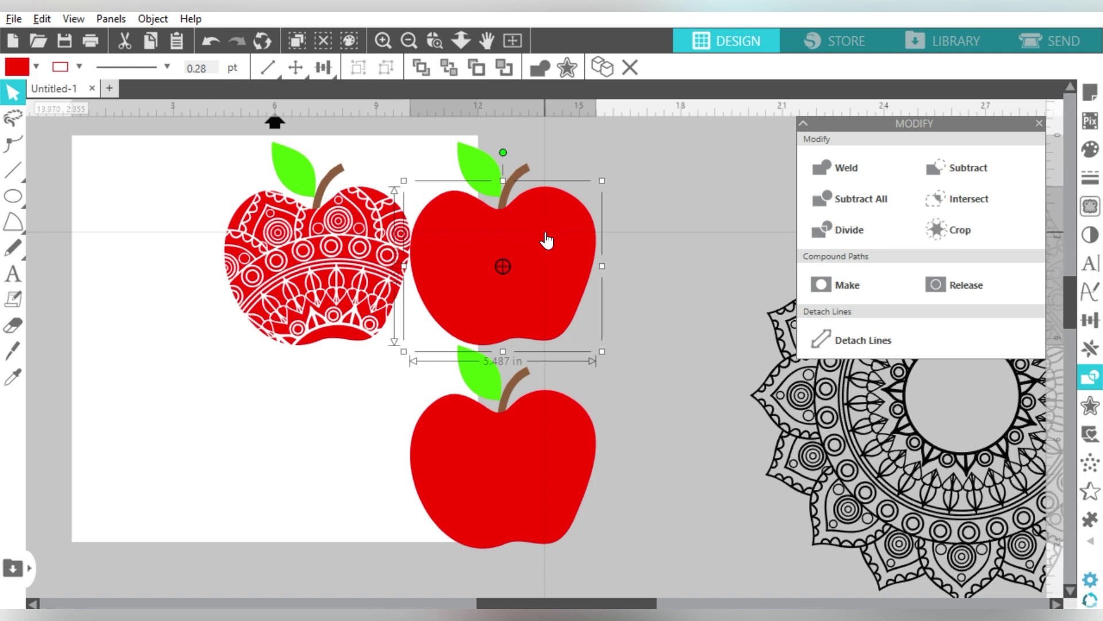
Add a 0.125 in outer offset outline to the apple body
click(1091, 380)
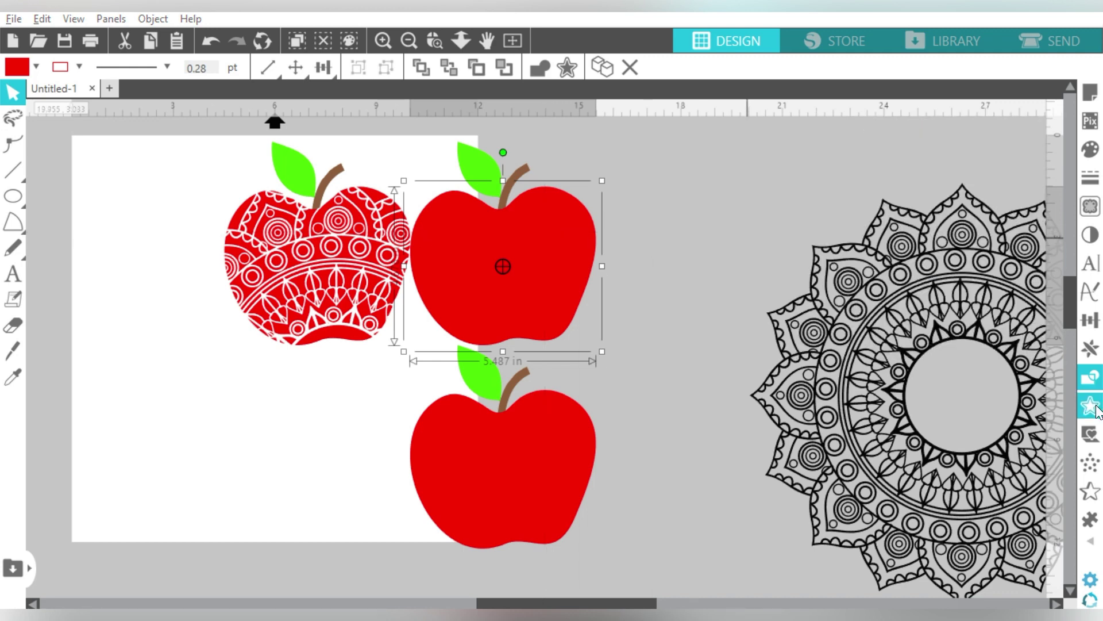
click(1091, 405)
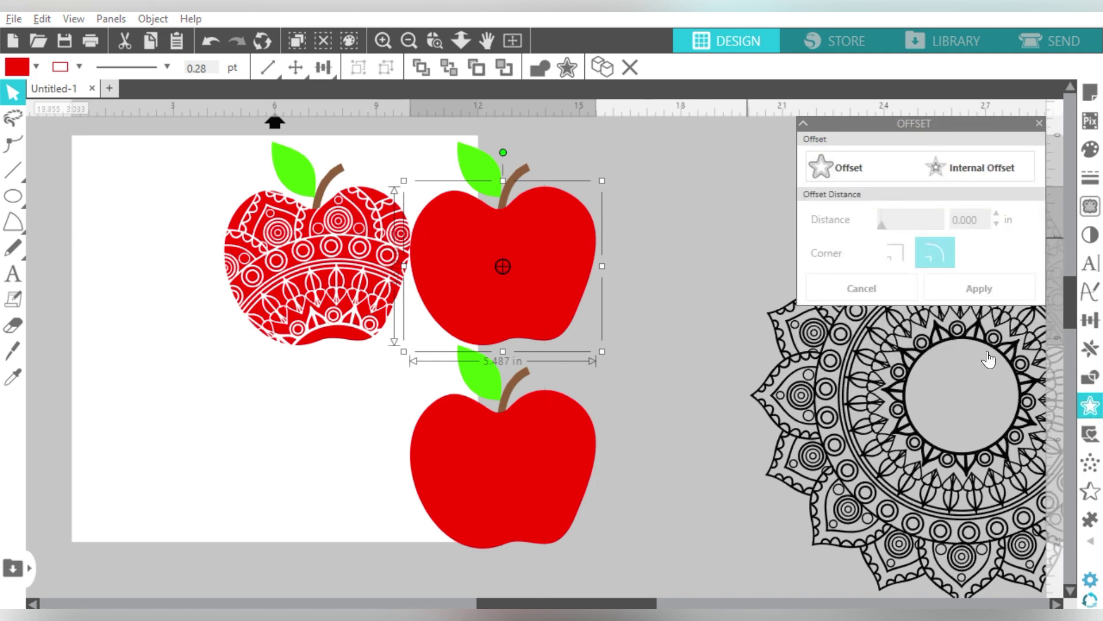
click(854, 162)
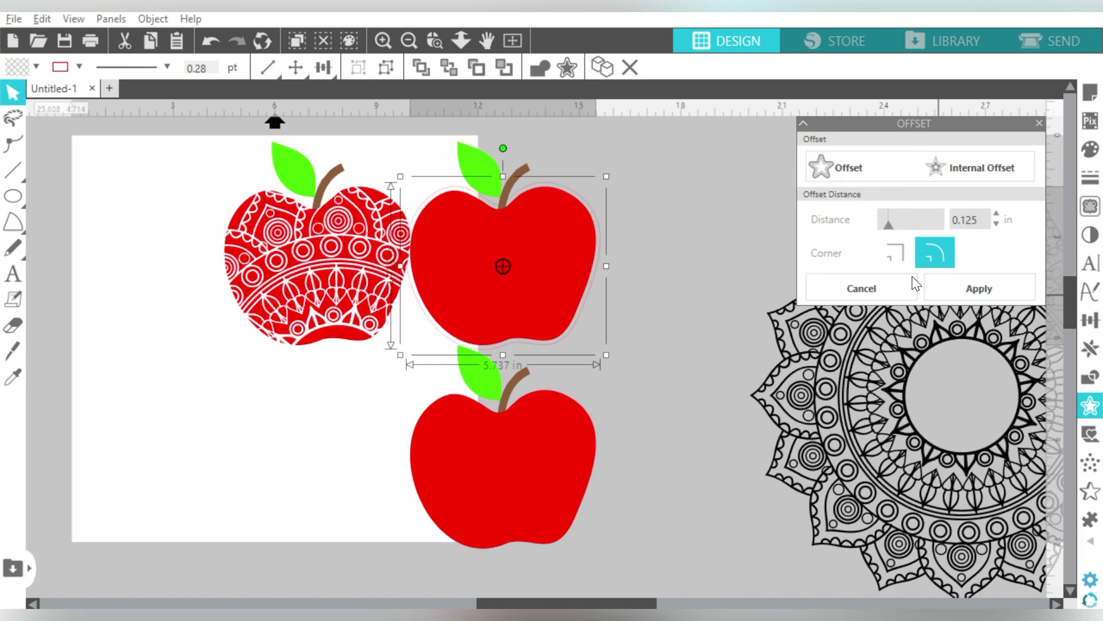
click(958, 289)
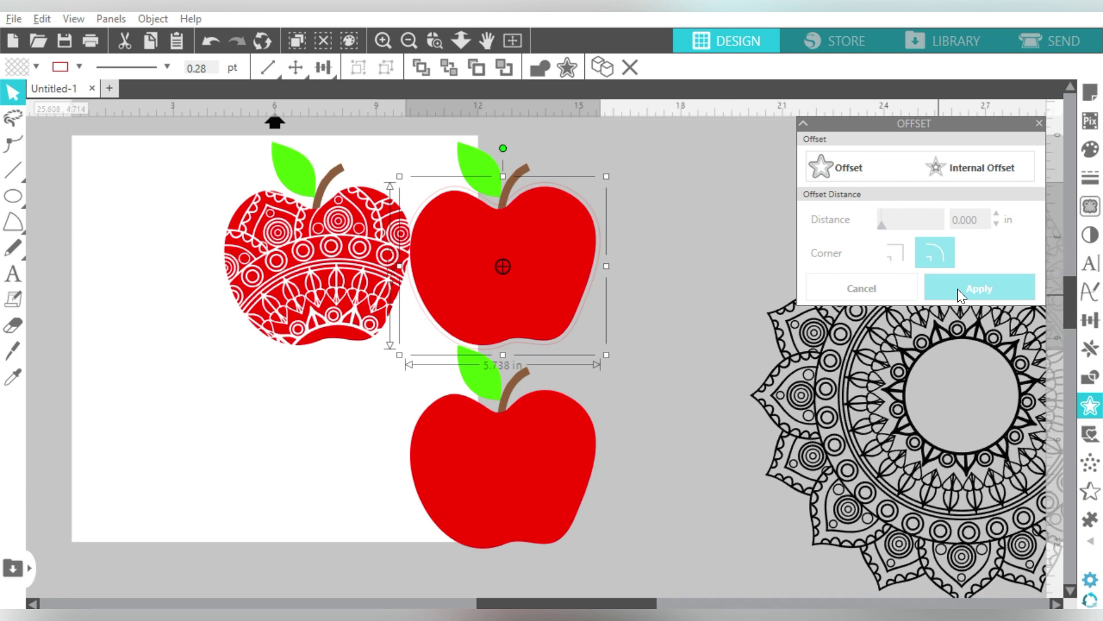
Combine the apple body and its offset outline into a compound path
click(636, 236)
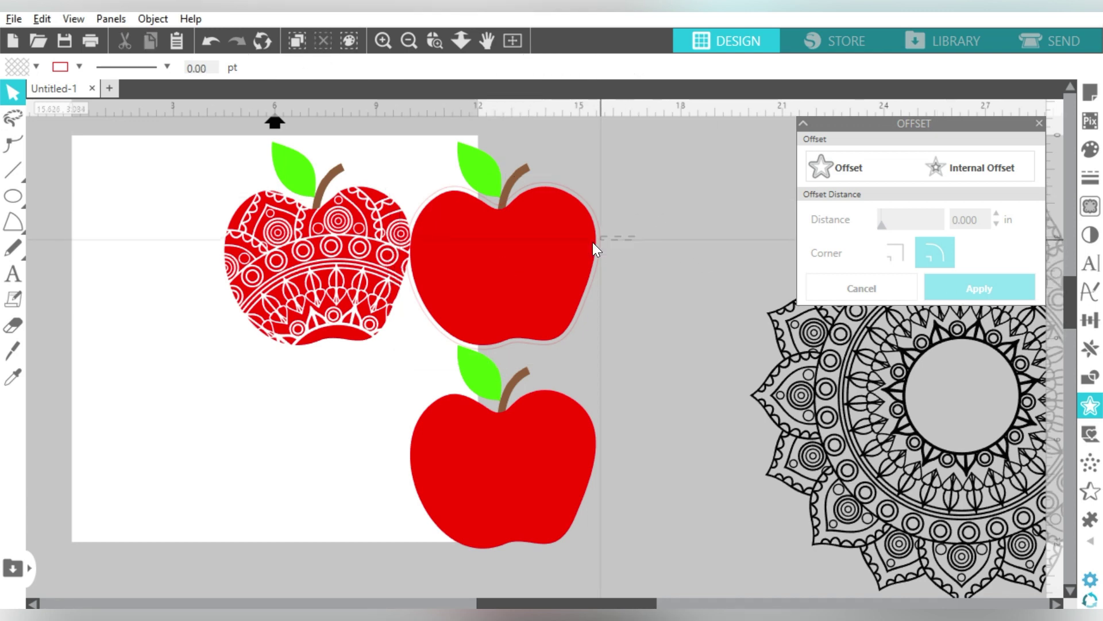
click(587, 250)
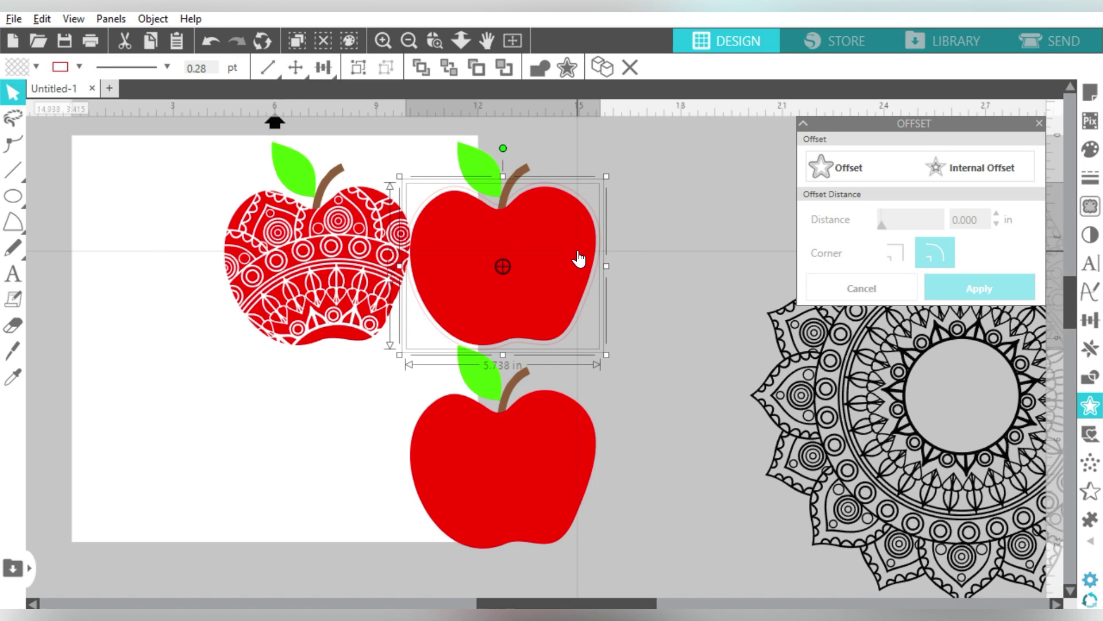
right_click(578, 257)
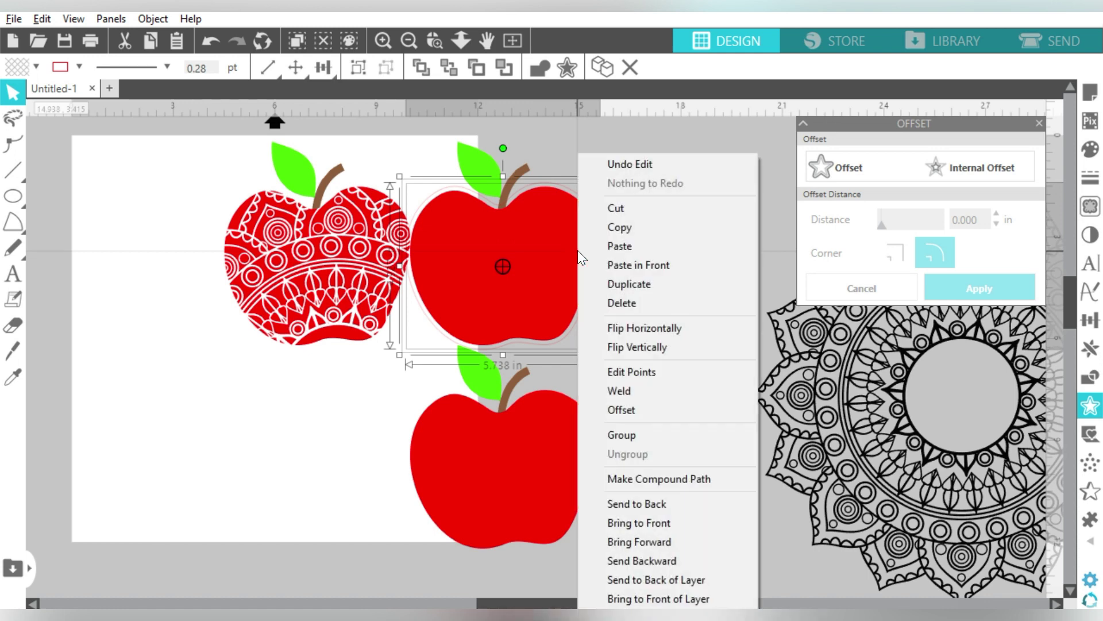
click(636, 479)
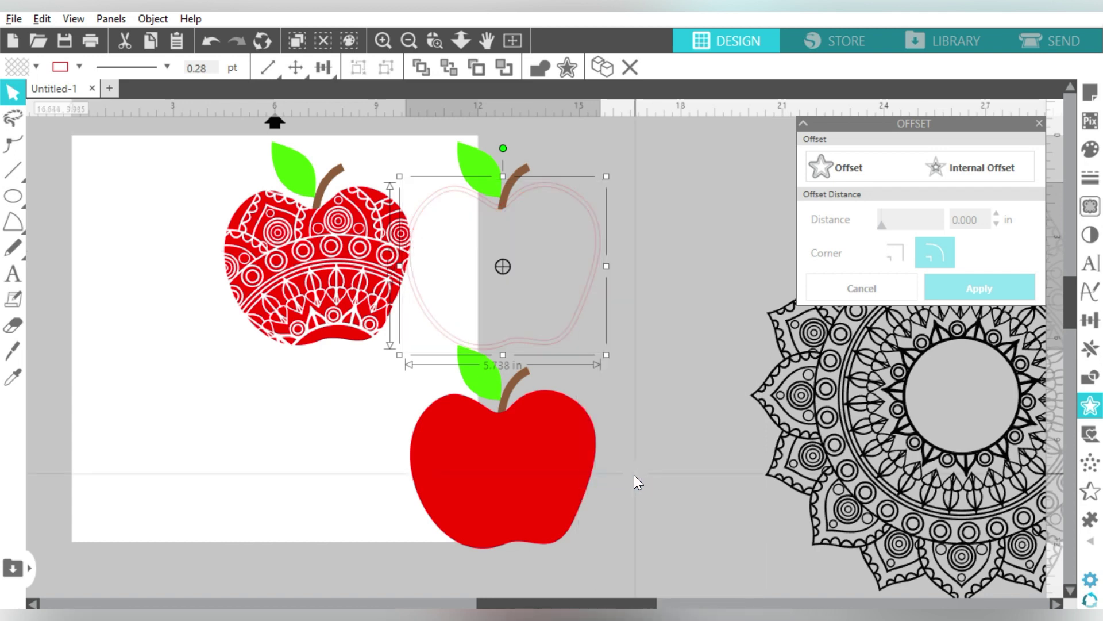
Fill the offset outline with green
click(37, 68)
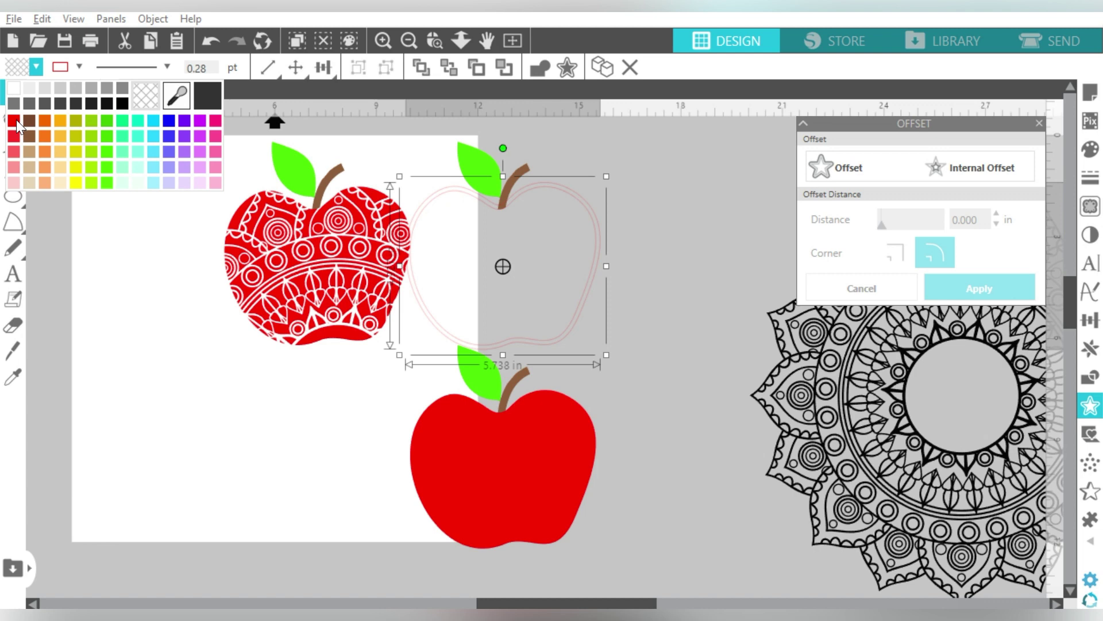
click(108, 151)
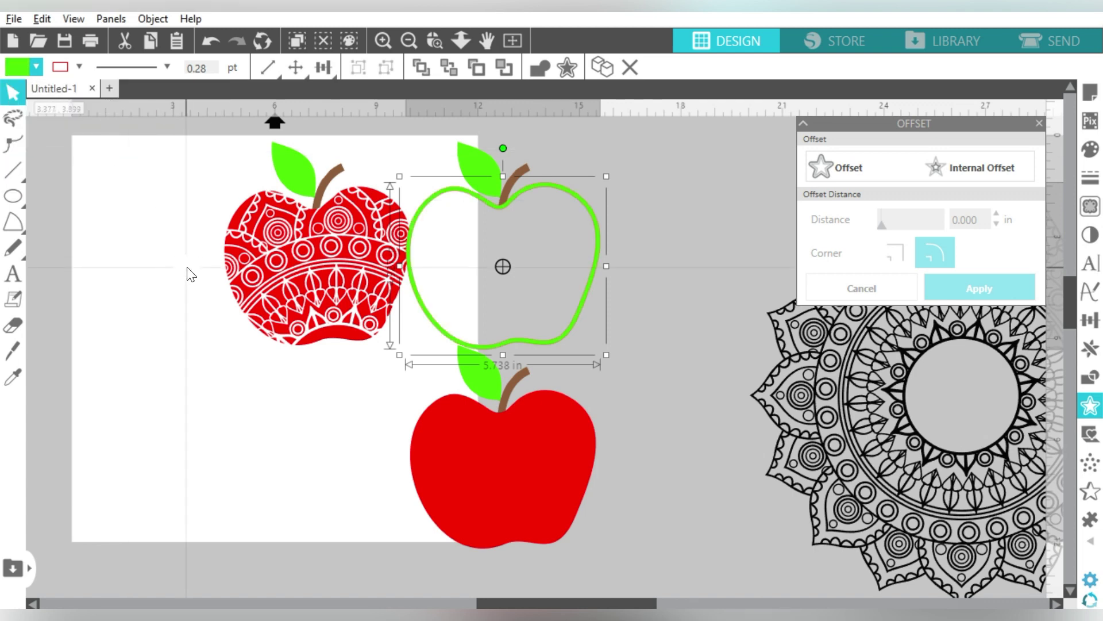
click(191, 238)
Copy the red mandala apple's style onto the outline with the Eyedropper
click(256, 281)
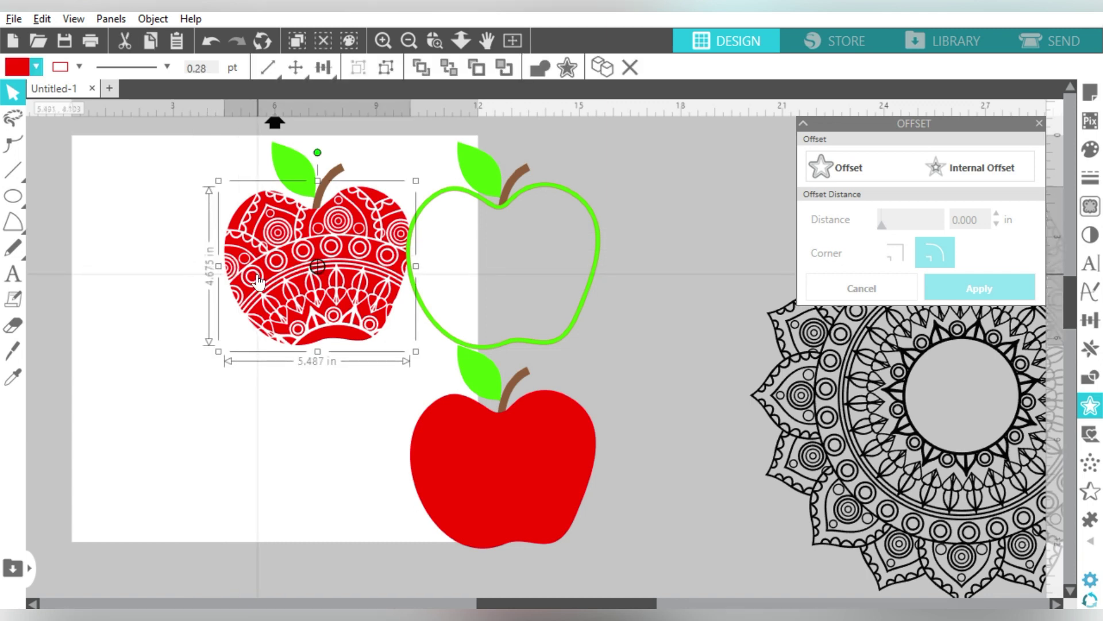
key(i)
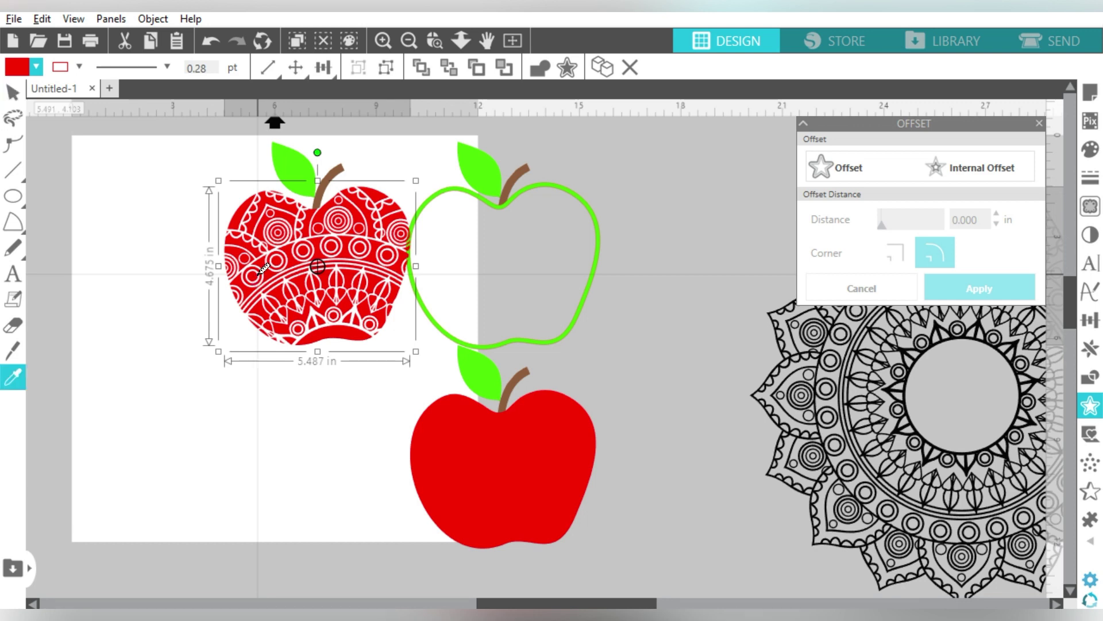
click(259, 276)
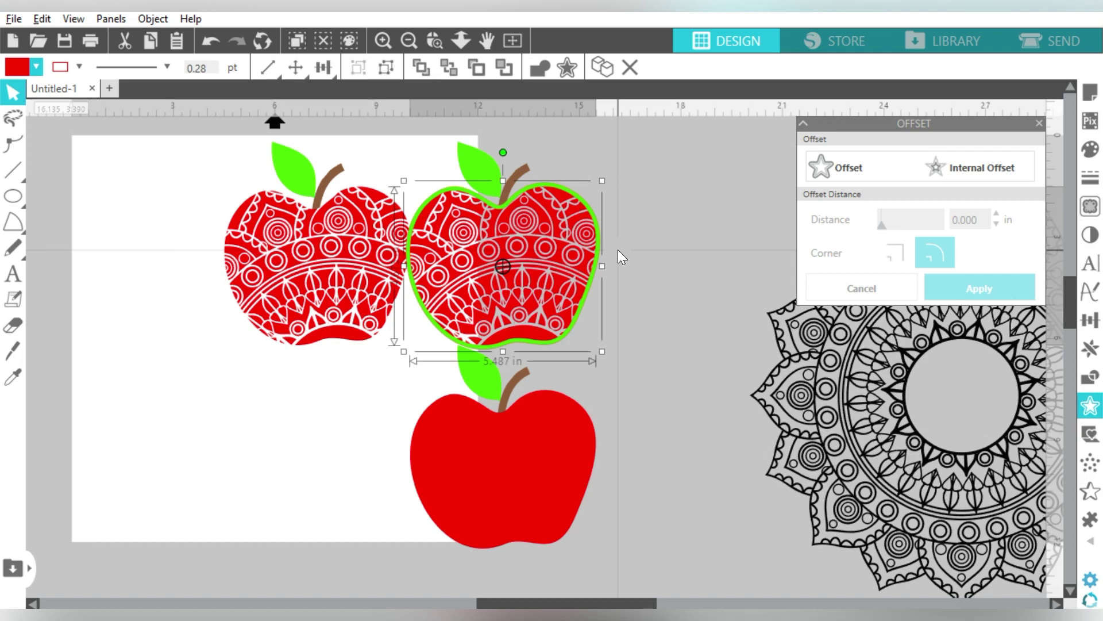
click(435, 40)
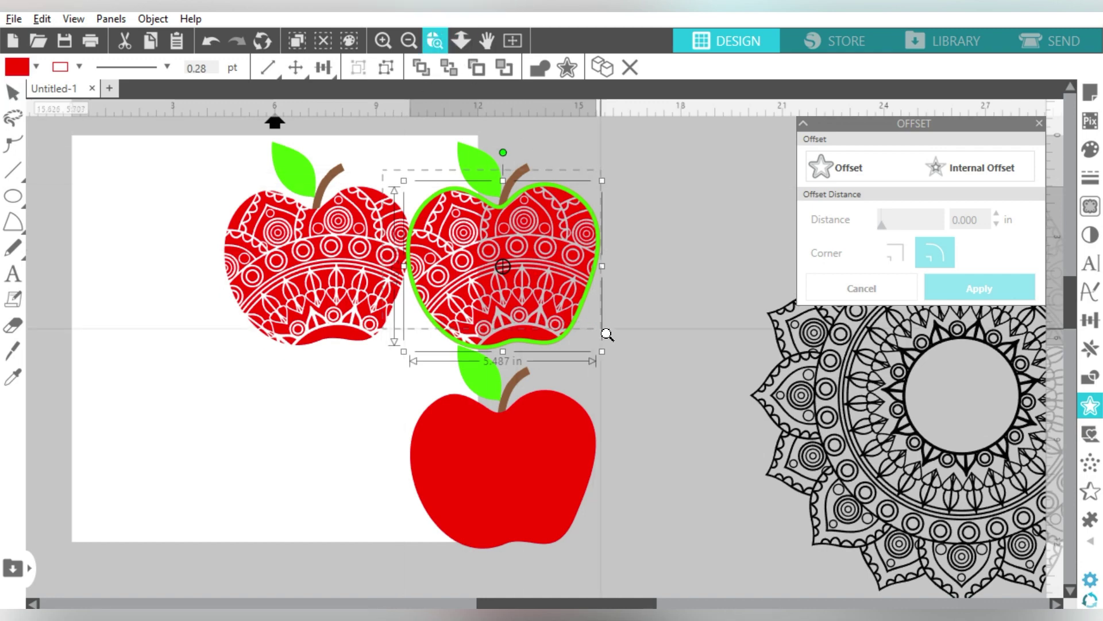
Zoom in, enlarge the outline slightly, and weld it with the mandala apple
drag(386, 175, 628, 350)
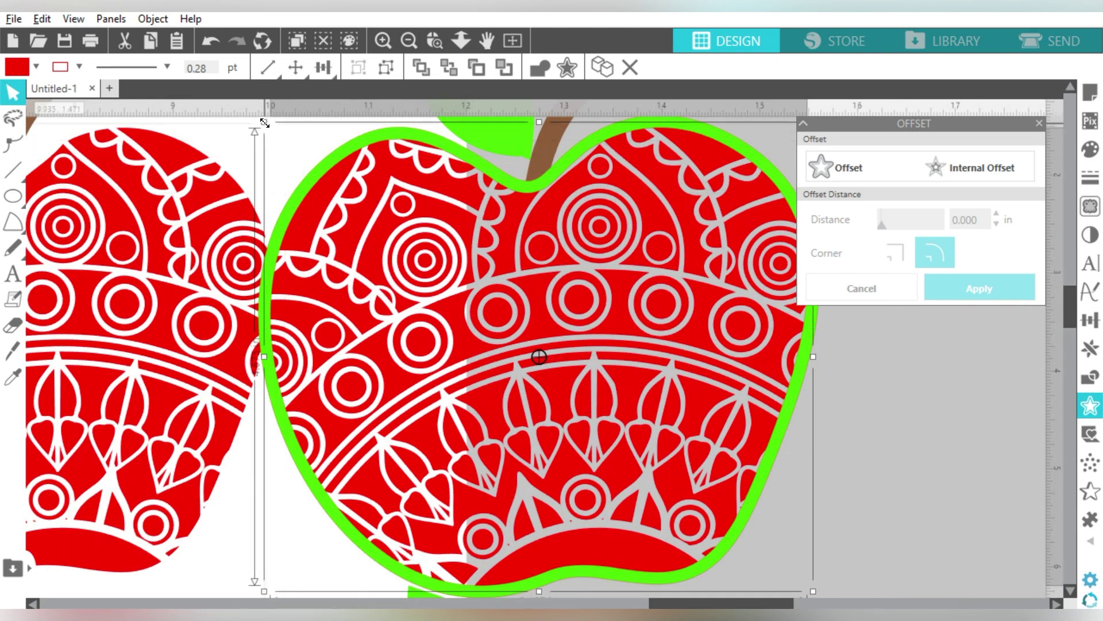
drag(264, 124, 261, 121)
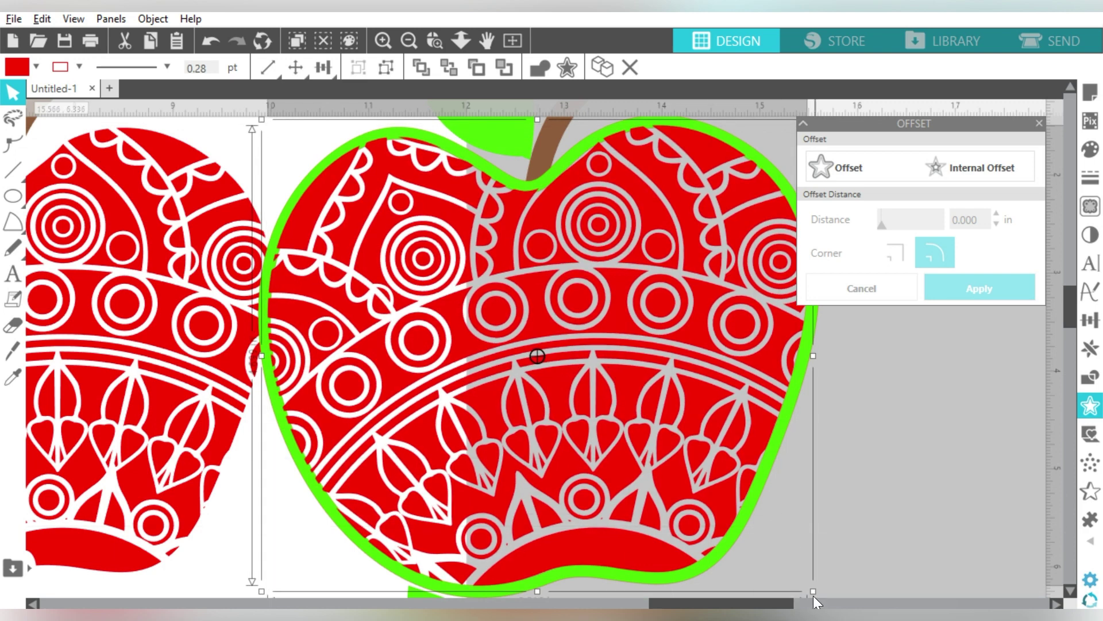
drag(811, 592, 815, 595)
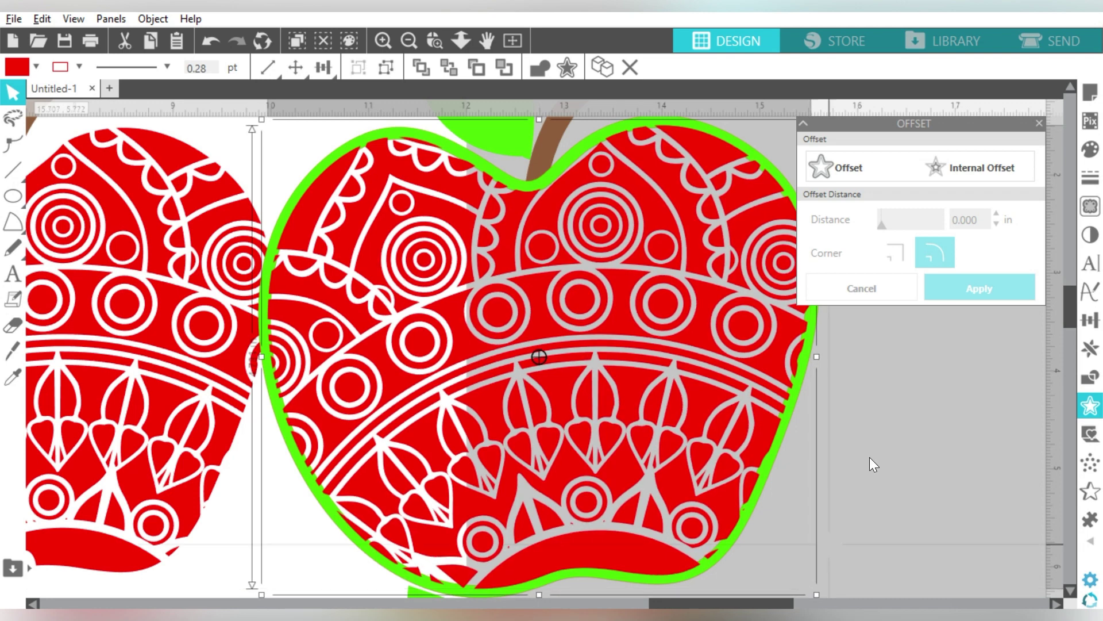
click(896, 398)
drag(896, 392, 674, 308)
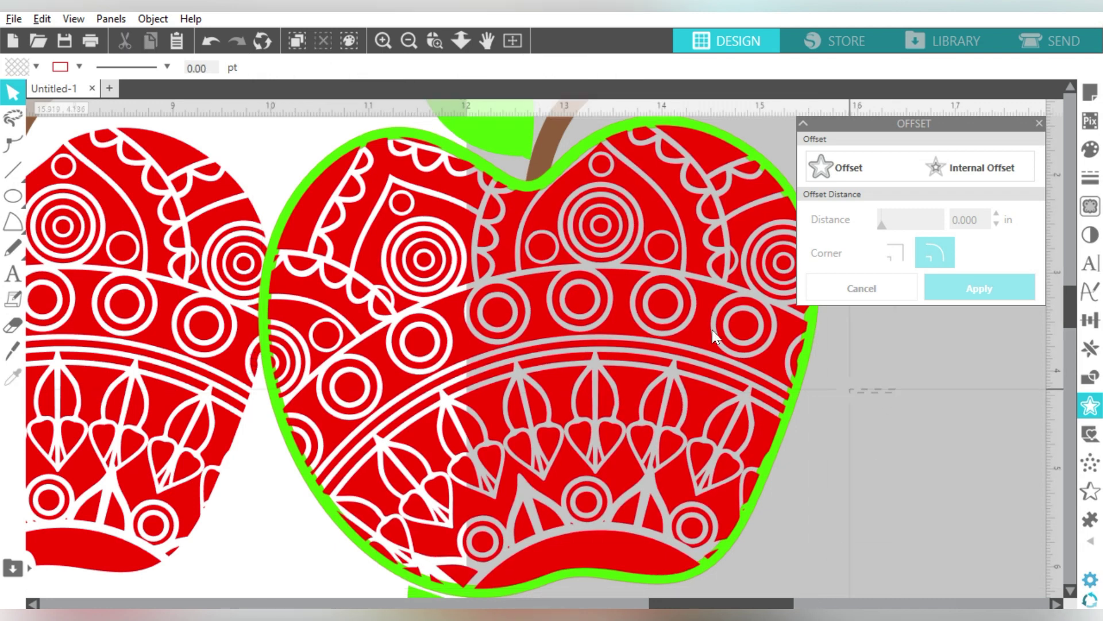
right_click(674, 313)
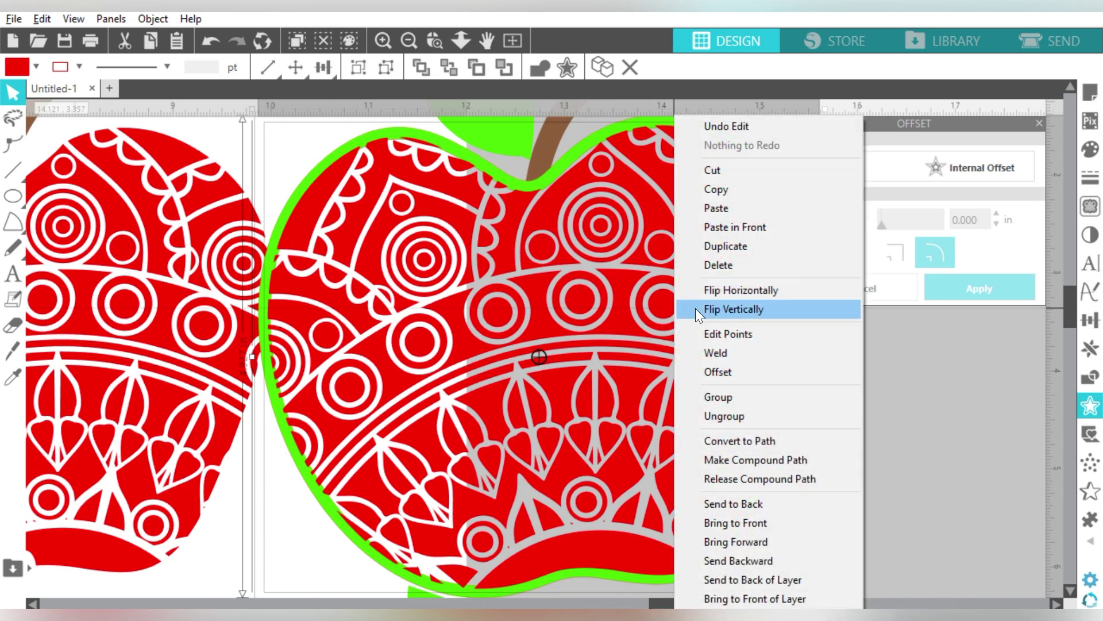
click(714, 354)
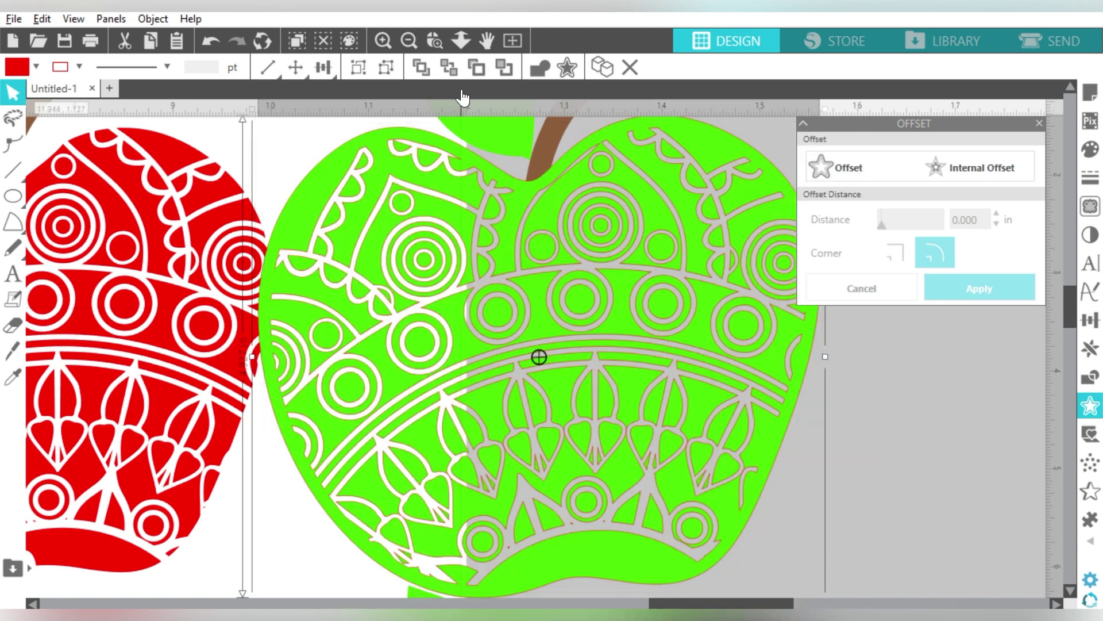
Fill the welded mandala apple with red and zoom out to see all apples
click(1090, 149)
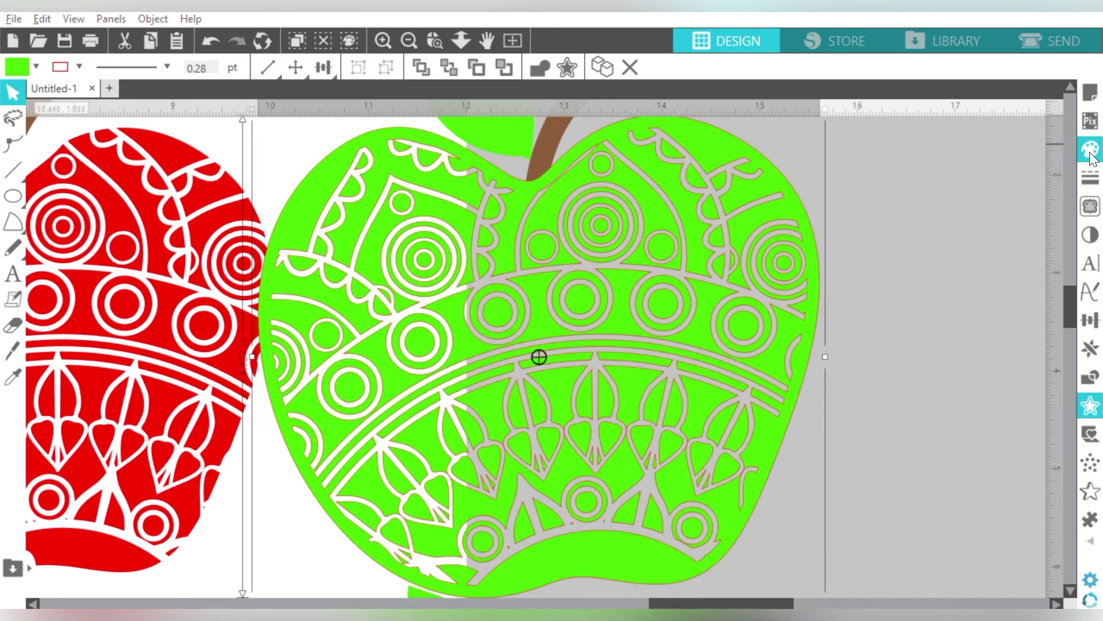
click(818, 224)
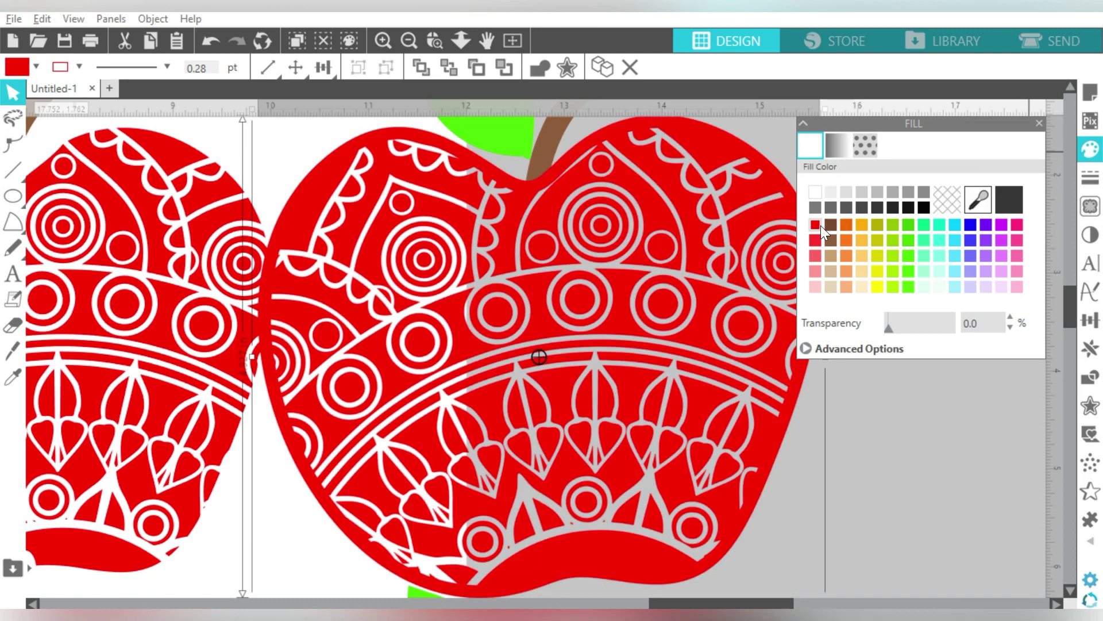
click(410, 40)
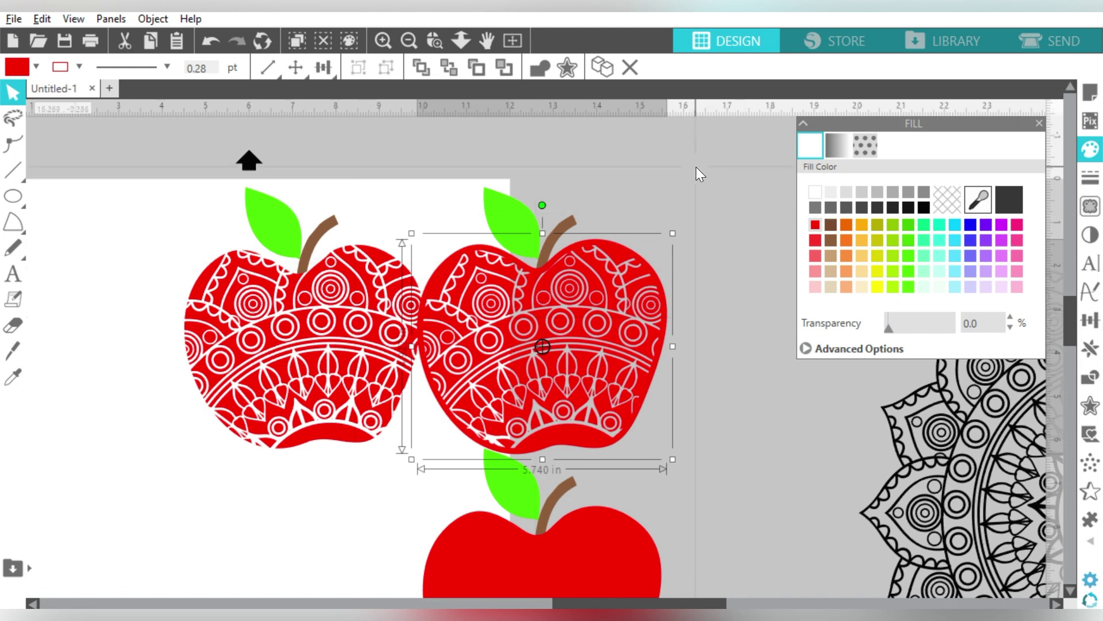
Group the middle apple with its leaf and stem and drag it beside the first apple
drag(696, 166, 463, 364)
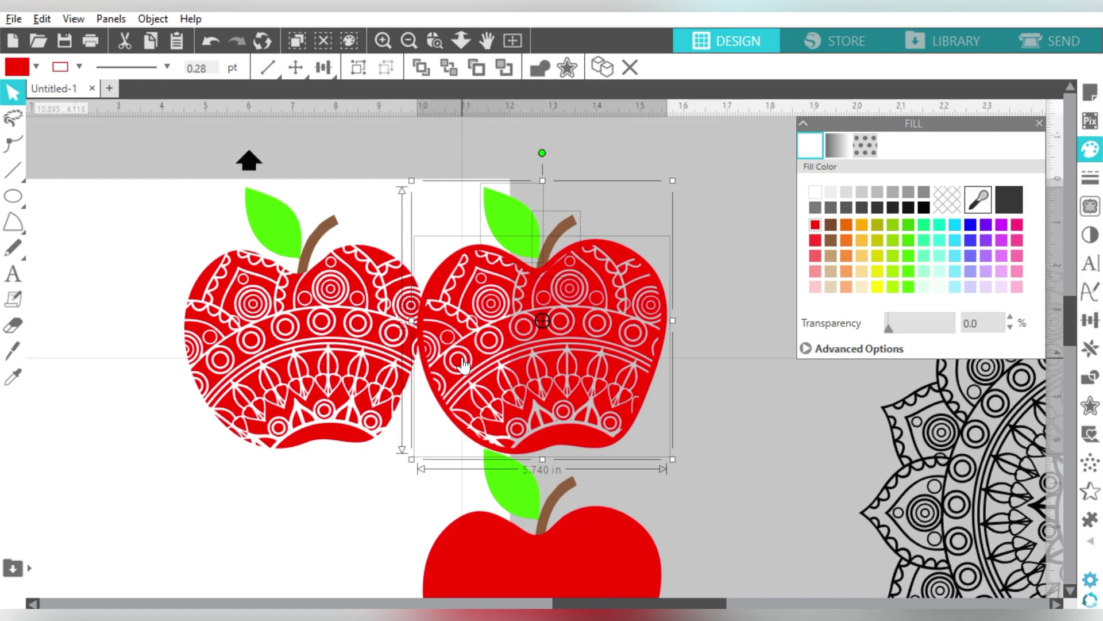
click(462, 364)
drag(642, 337, 154, 330)
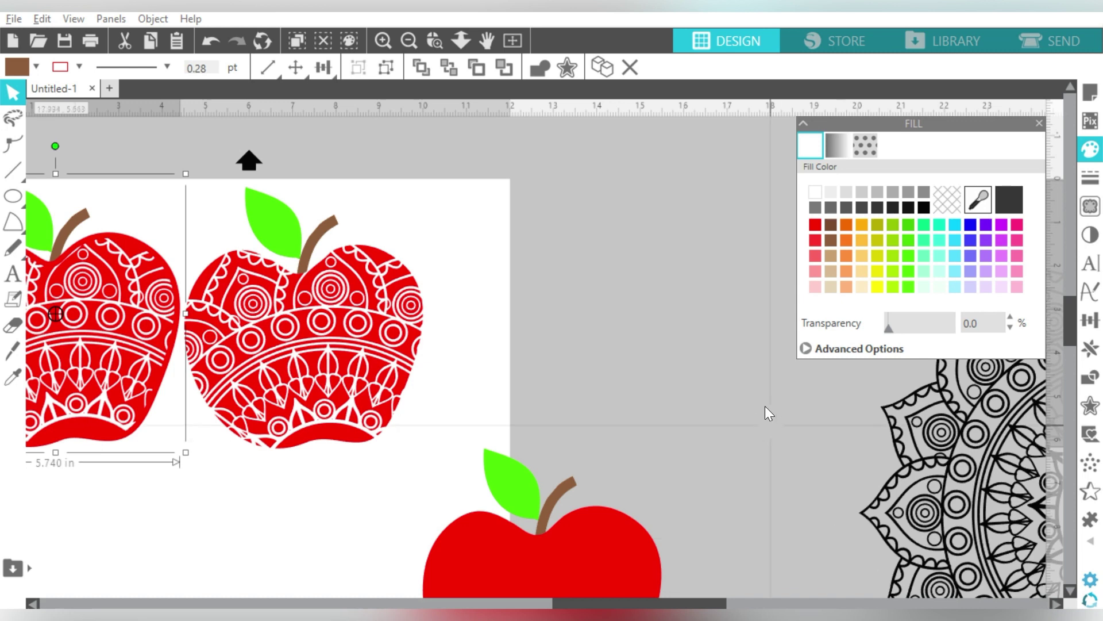
Duplicate the plain red apple with Ctrl+D, move the copy up-right, and break it apart
click(538, 571)
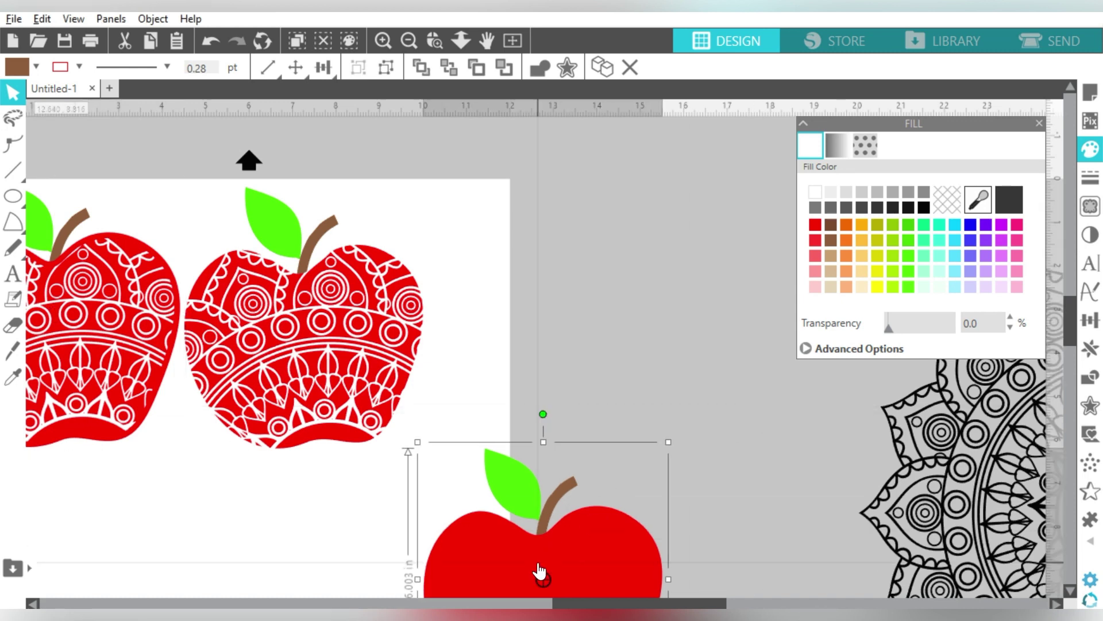
key(ctrl+d)
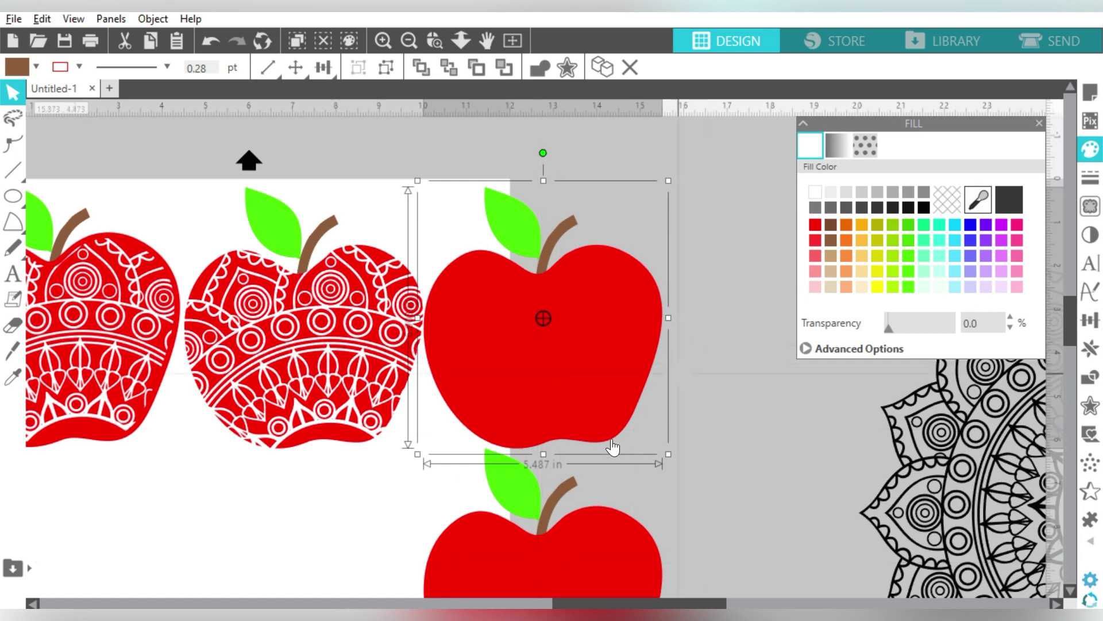
drag(580, 606, 679, 606)
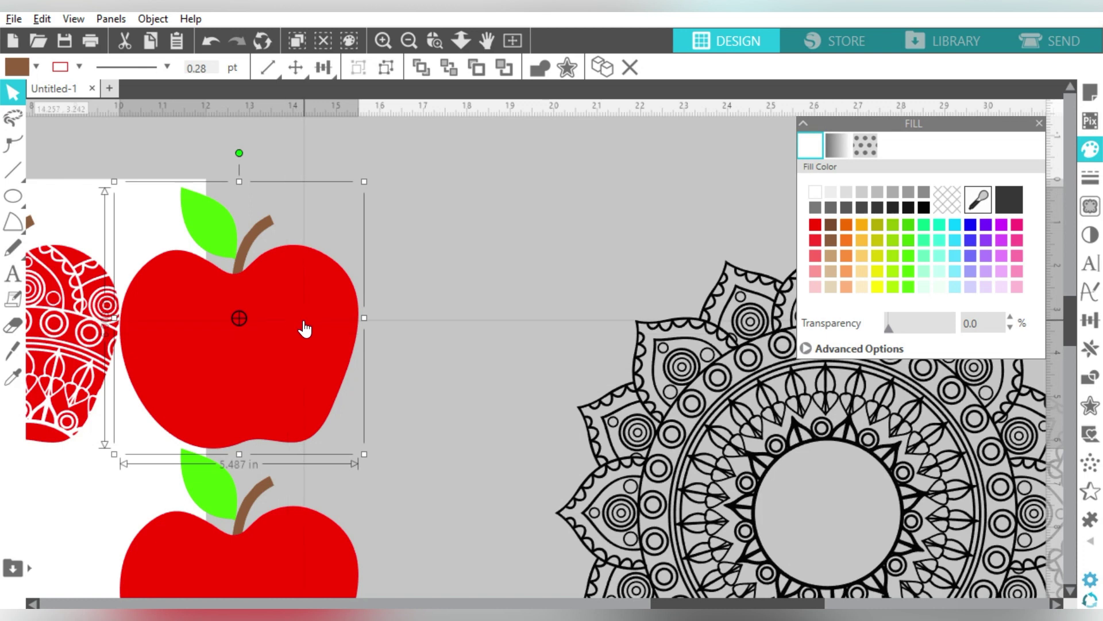
drag(306, 328, 483, 309)
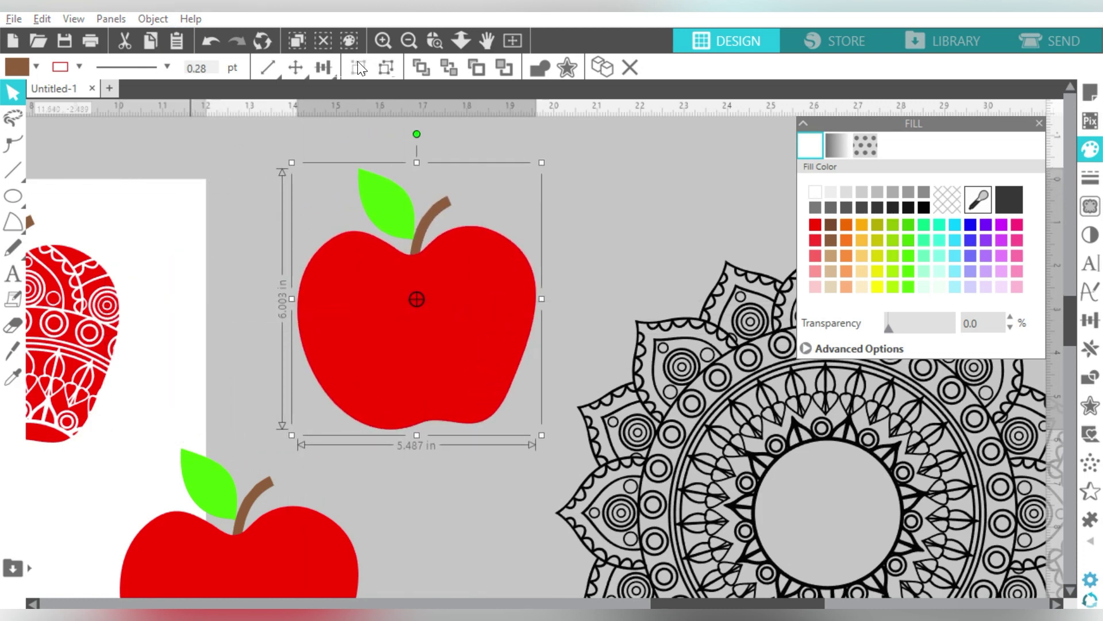
click(385, 67)
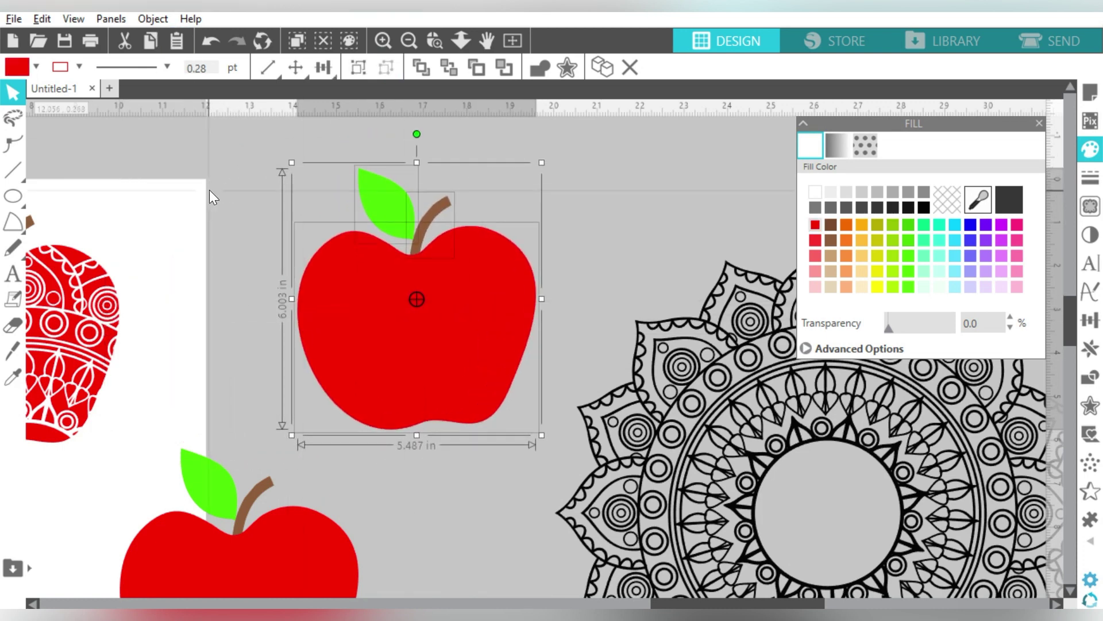
Remove the fill from the copied apple parts and make their outline red
click(35, 66)
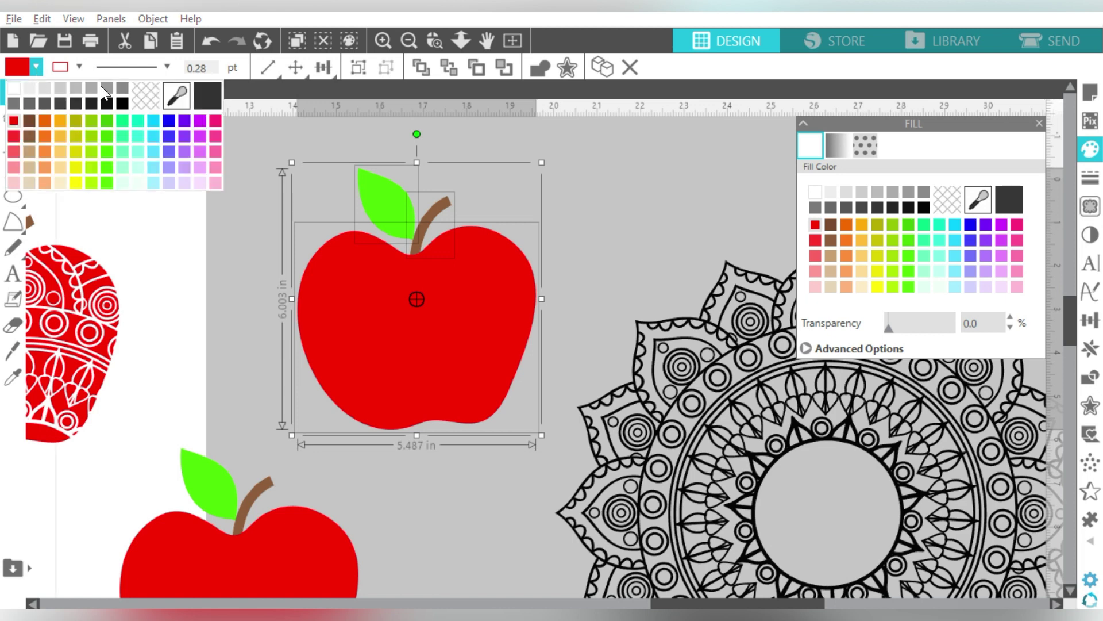
click(142, 95)
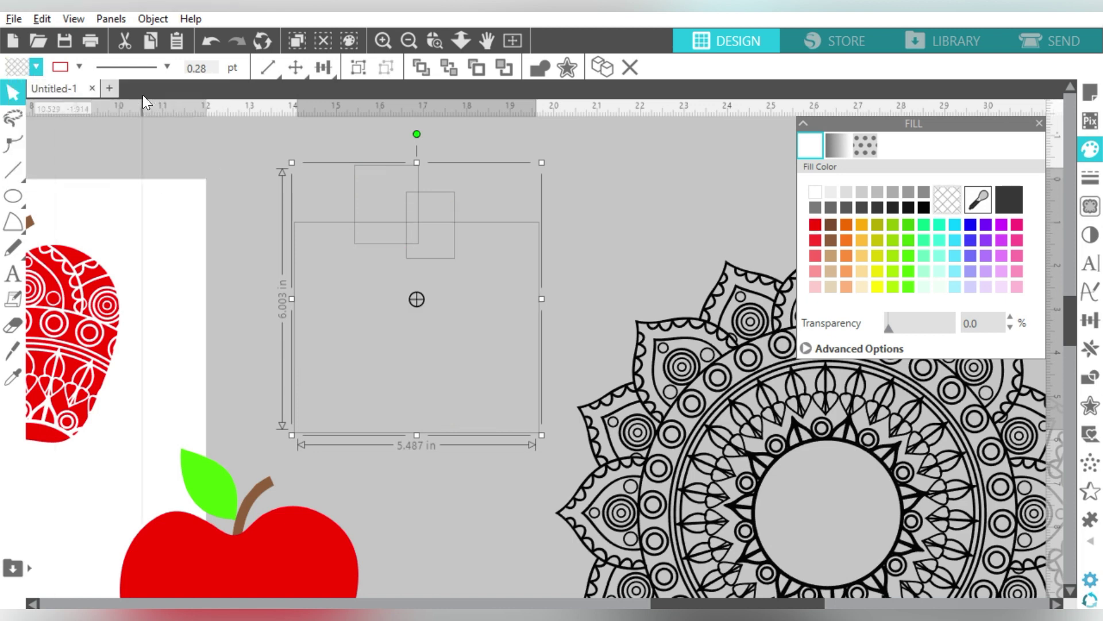
click(82, 67)
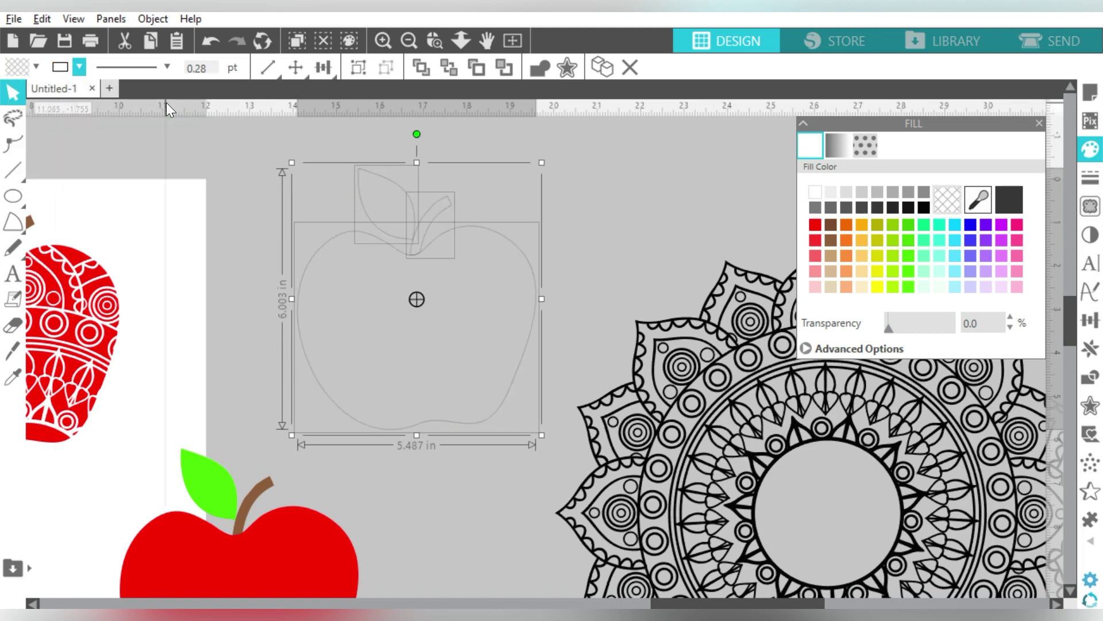
click(78, 66)
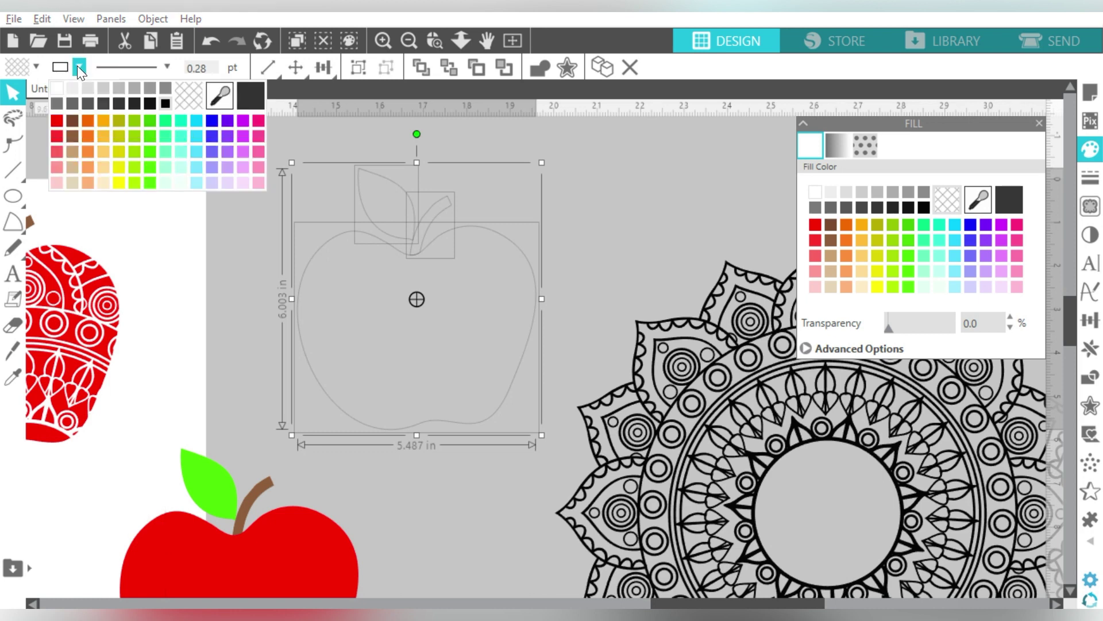
click(58, 119)
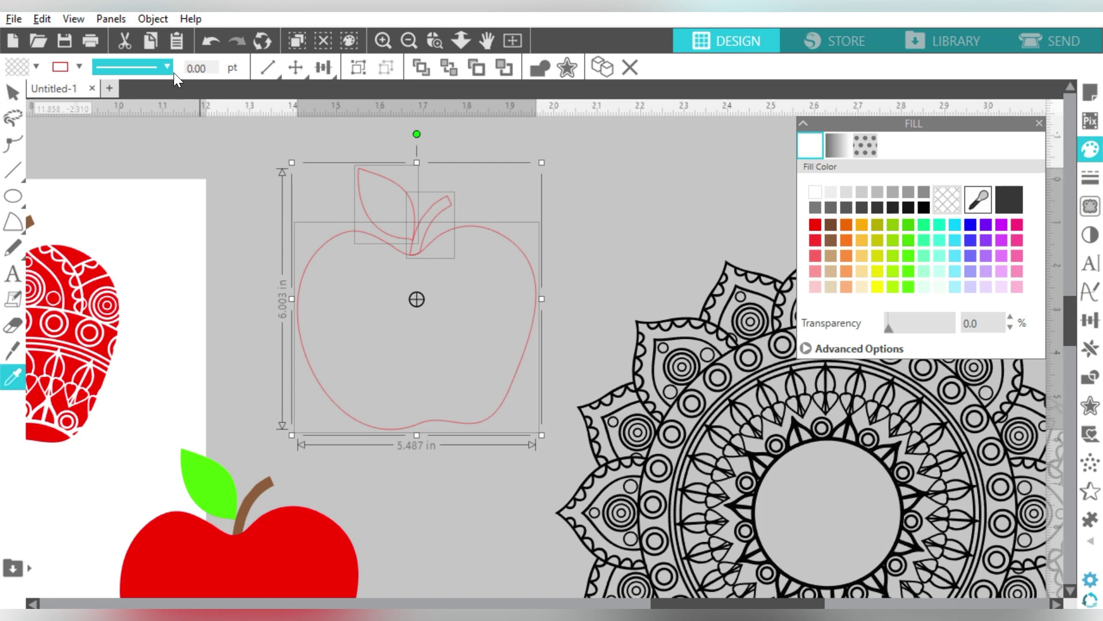
text(2)
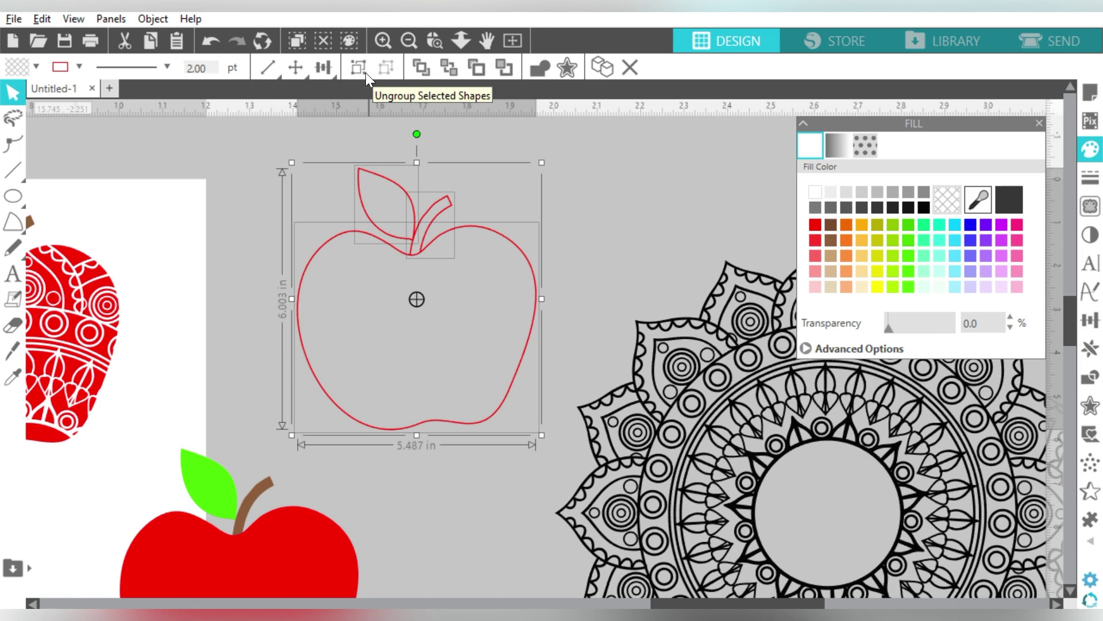
Set the apple's line width to 0.00, then reselect the apple outline
double_click(197, 67)
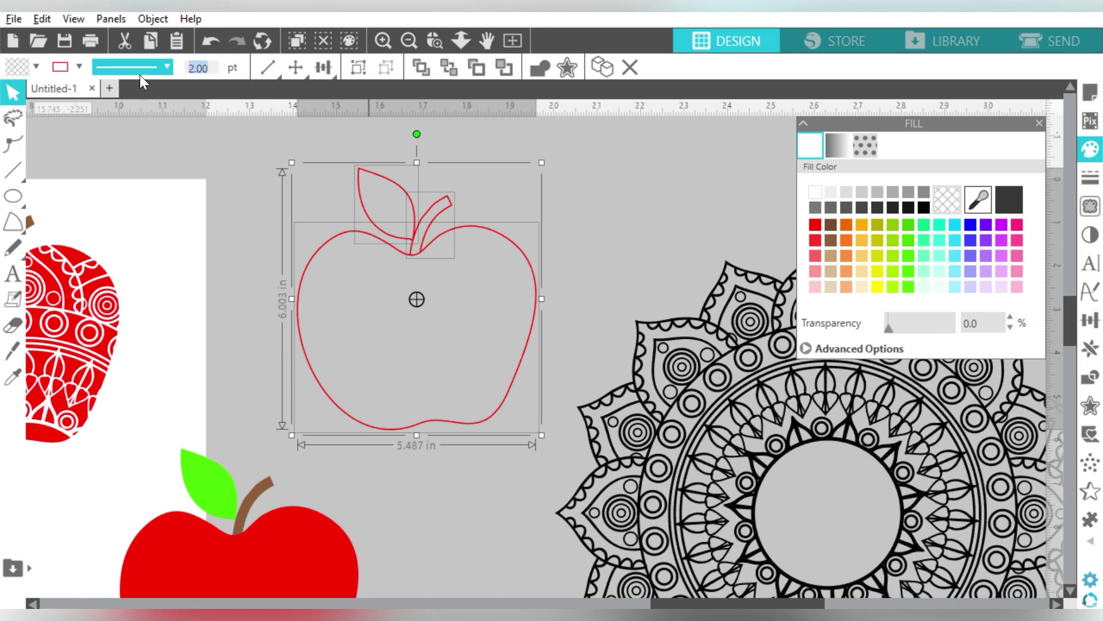
text(0)
key(Return)
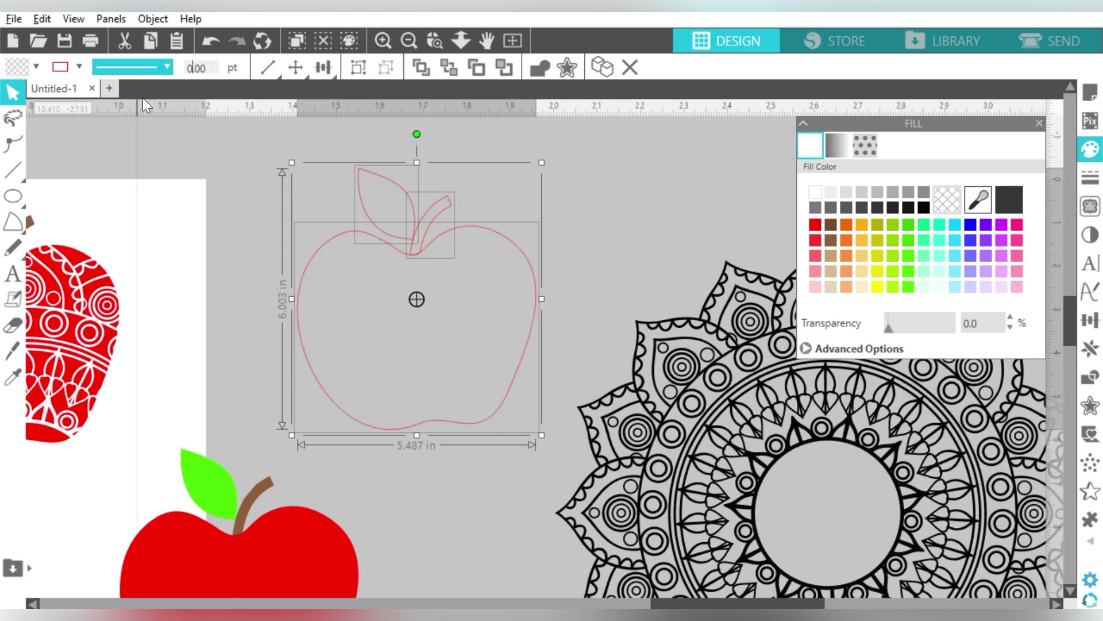
click(638, 239)
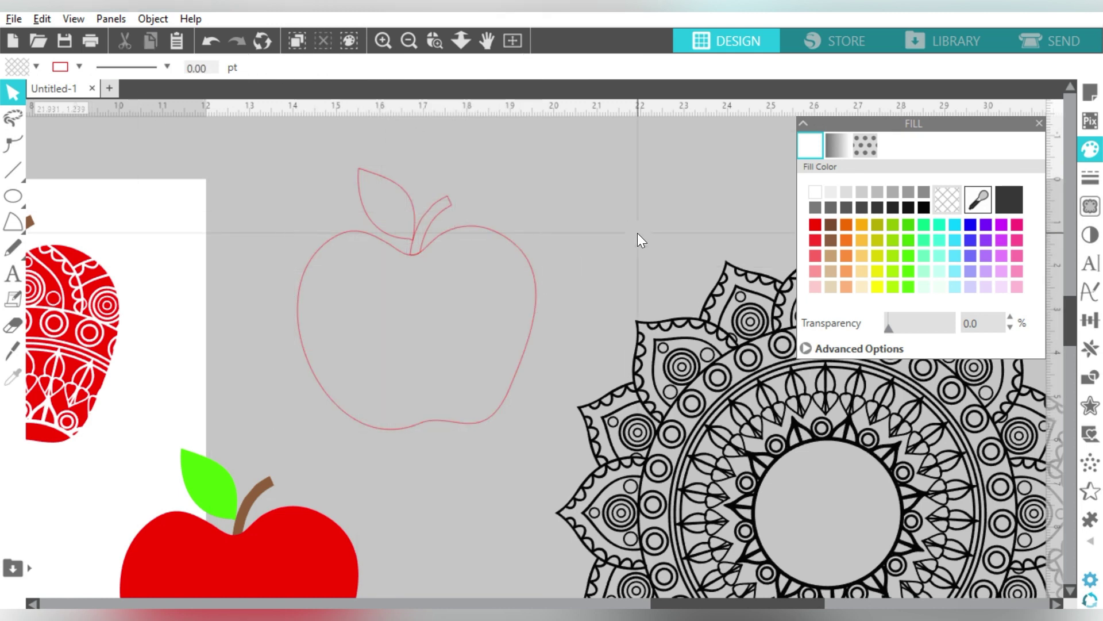
click(523, 256)
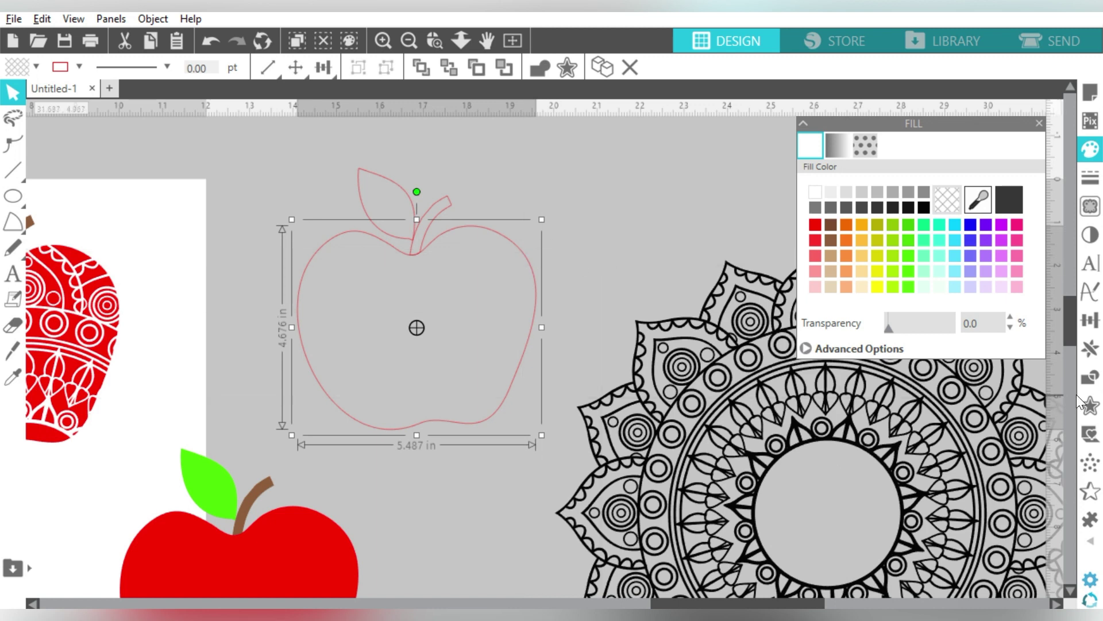
Apply a 0.125 in outward offset around the apple outline
click(1088, 408)
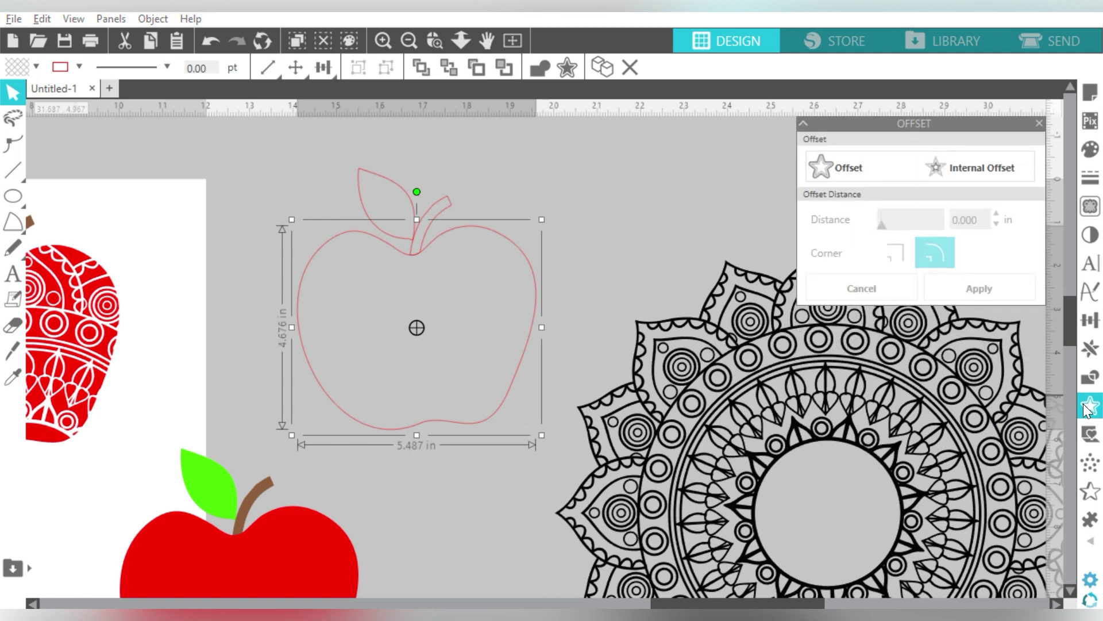
click(853, 168)
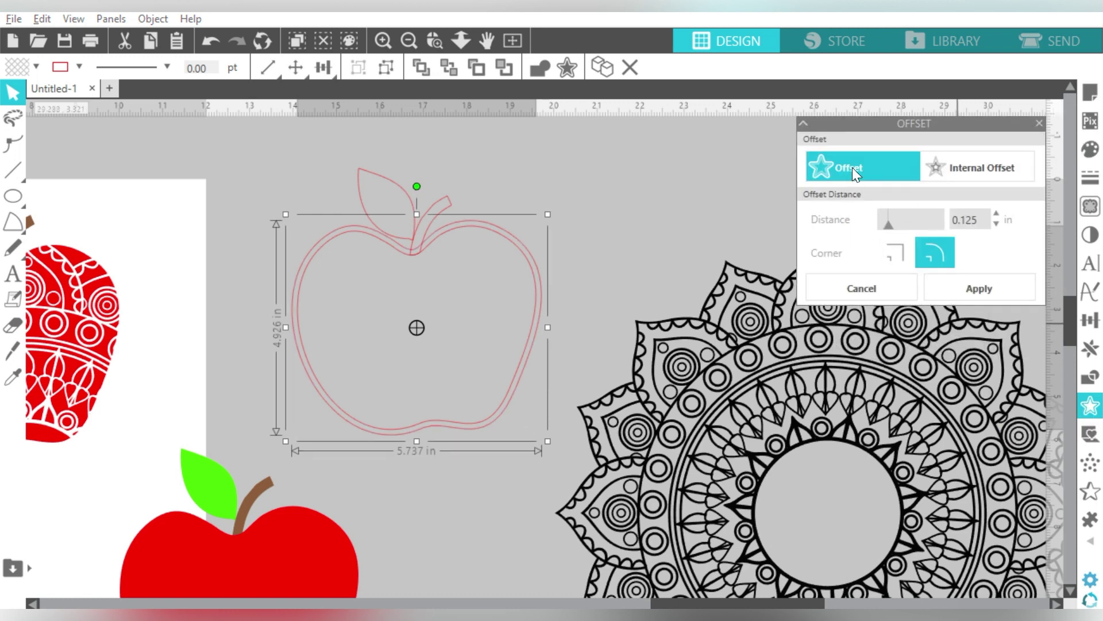
click(962, 299)
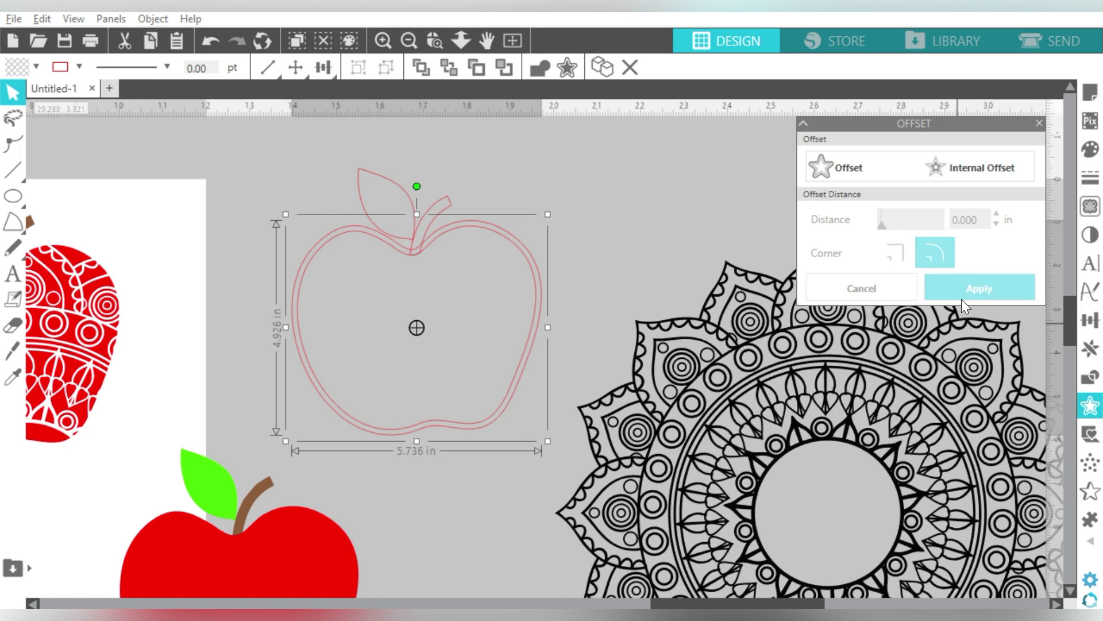
Apply a 0.180 in internal offset to the apple, then deselect the outlines
click(965, 165)
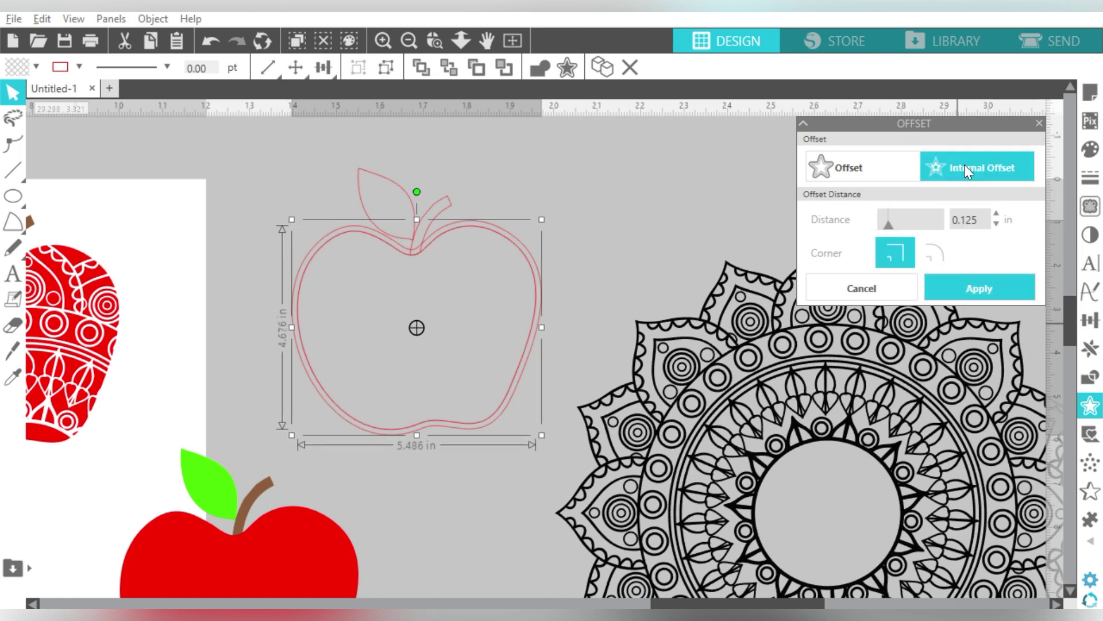
click(997, 214)
click(997, 212)
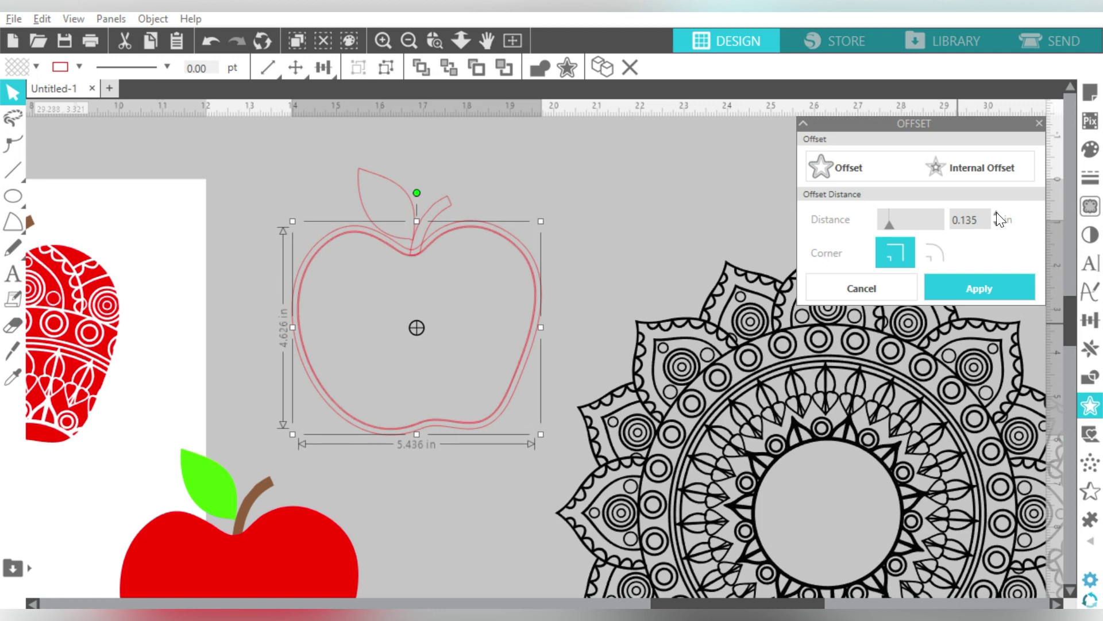
click(997, 212)
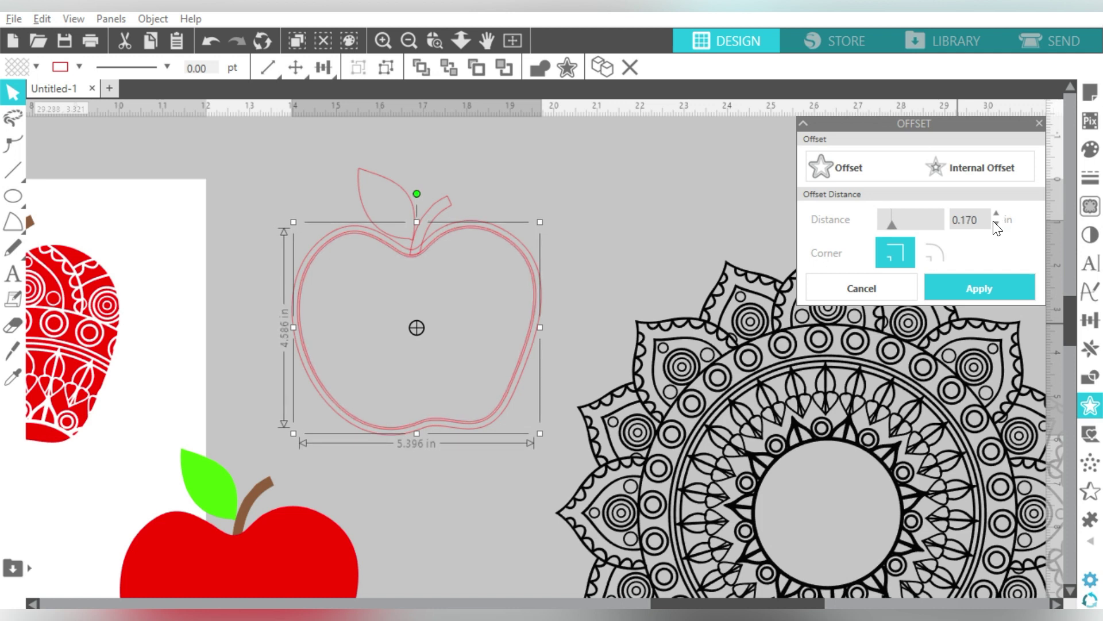
click(984, 291)
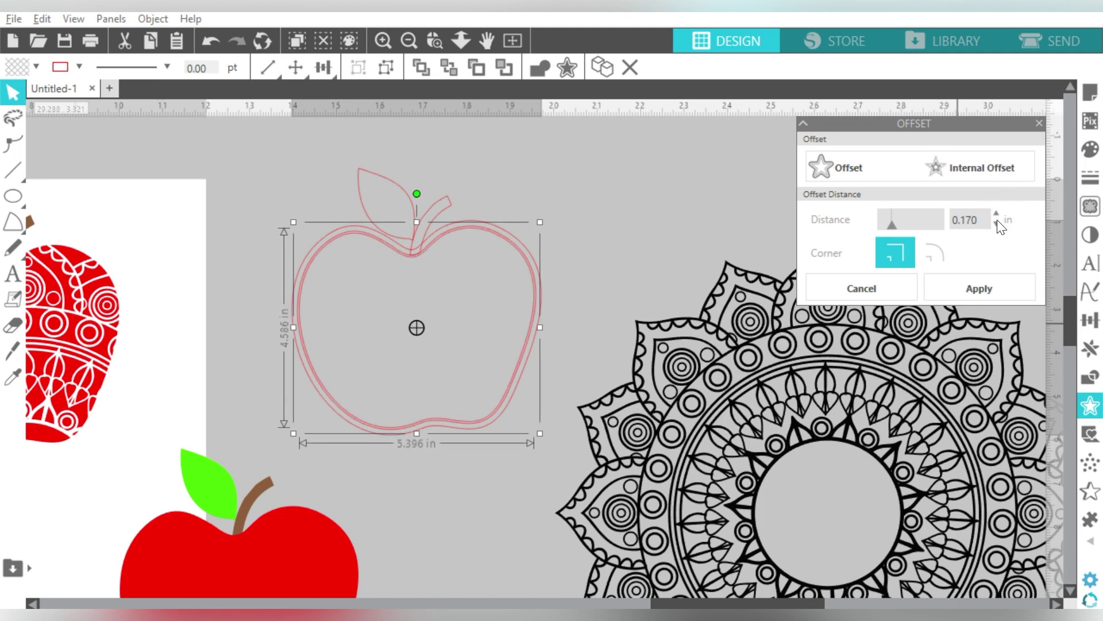
click(997, 214)
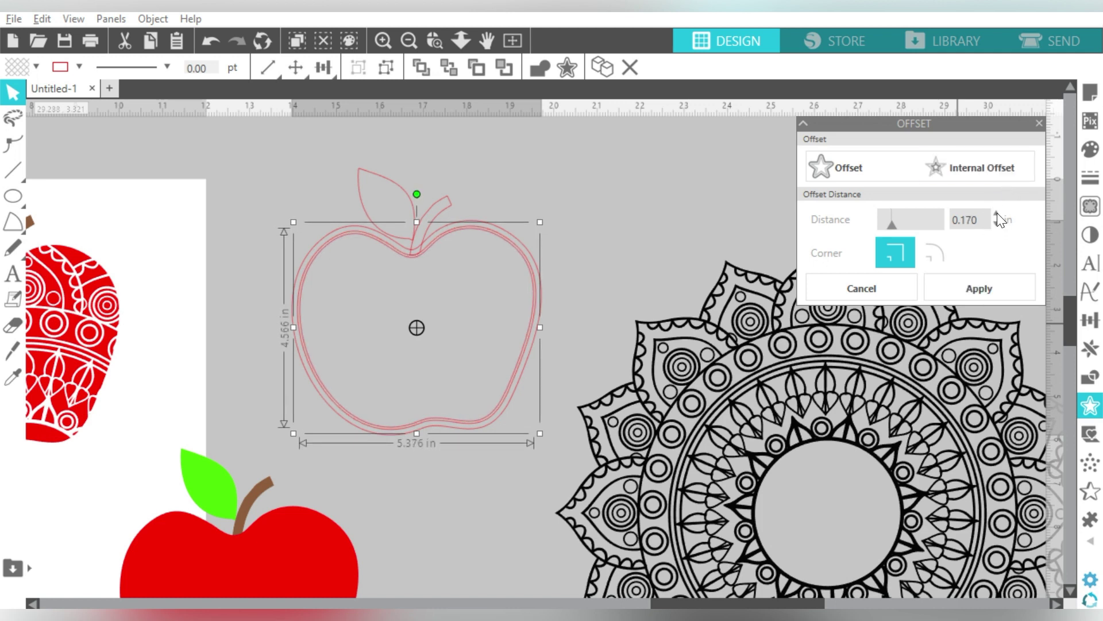
click(981, 283)
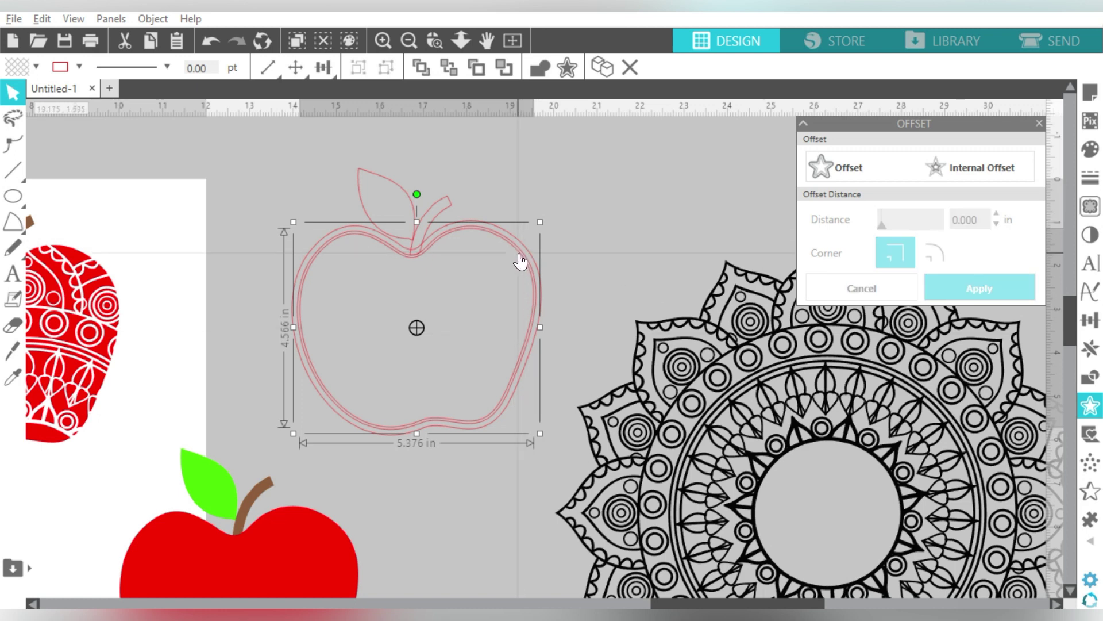
click(590, 231)
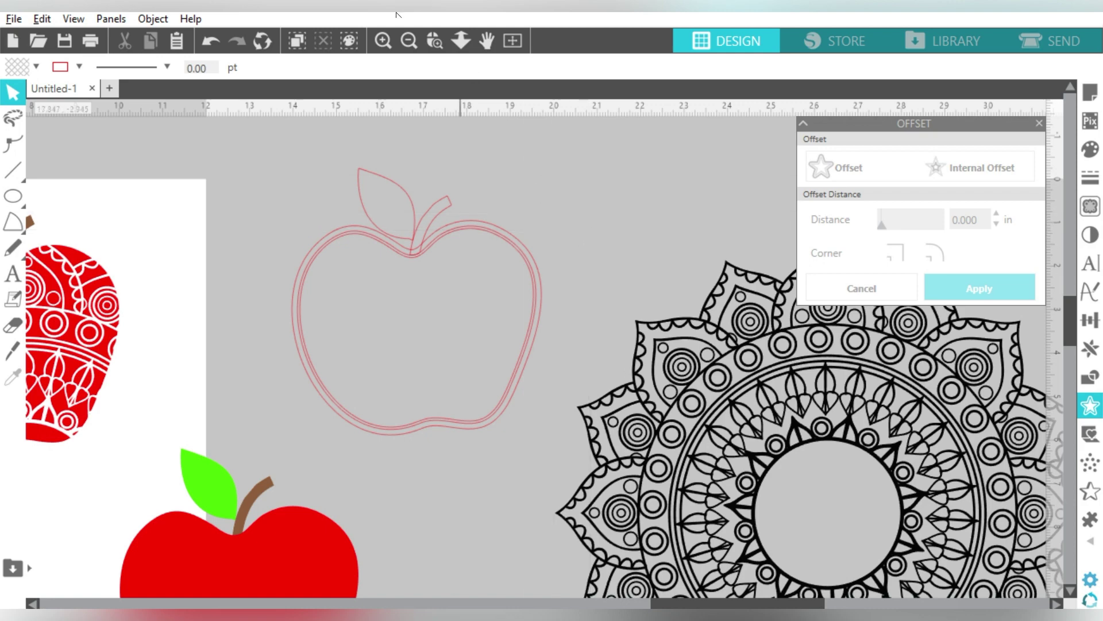
Test the mandala over the apple, zoom into the apple outlines, and marquee-select them
drag(667, 412, 416, 339)
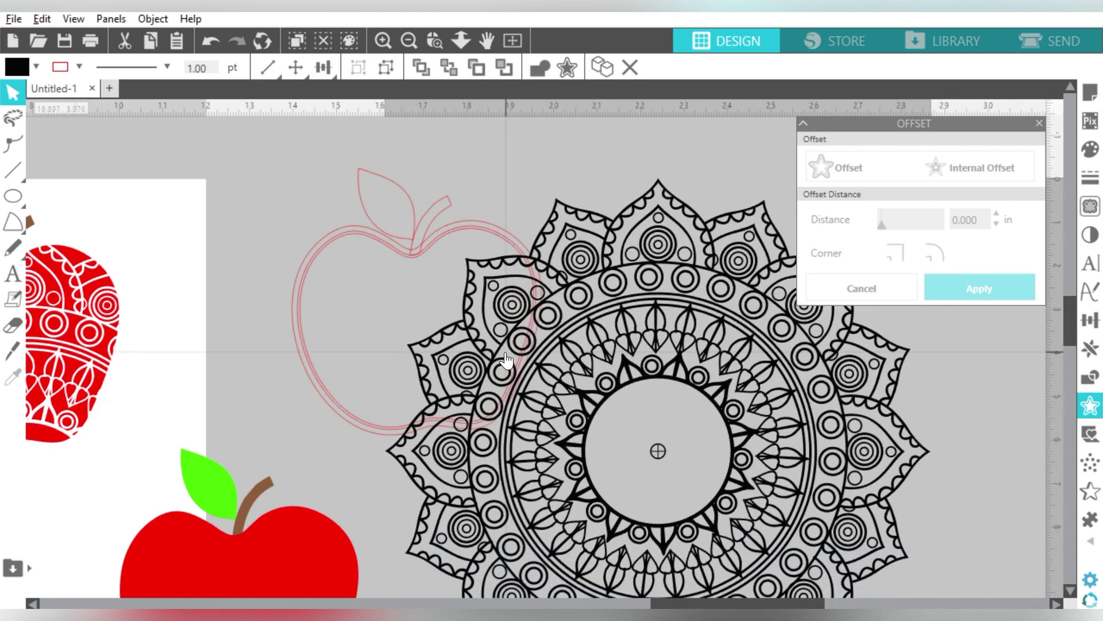
drag(416, 338, 594, 355)
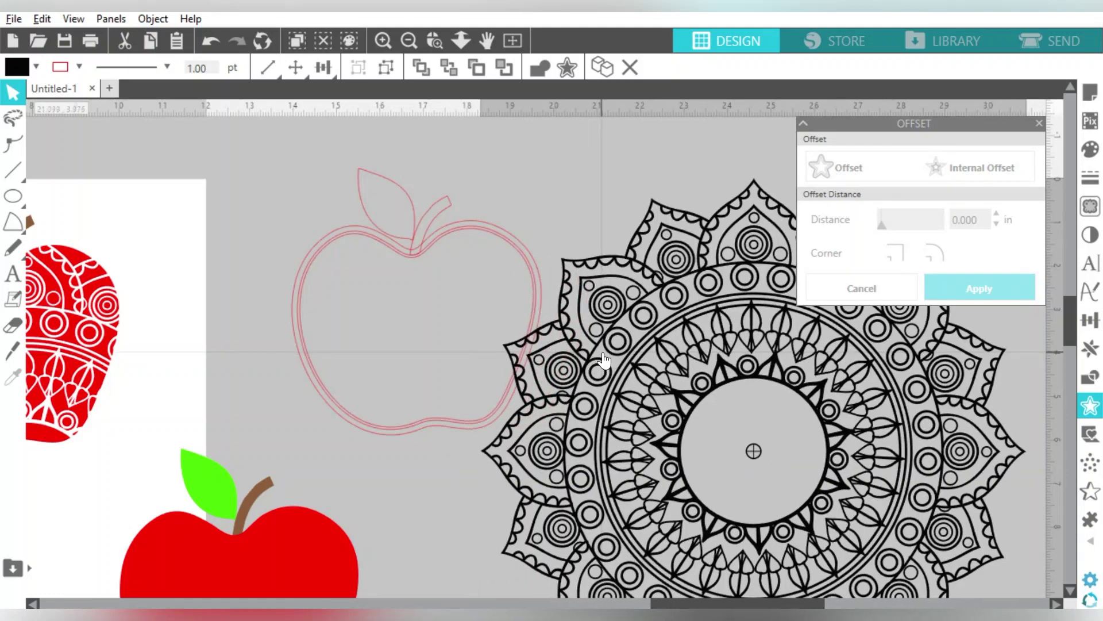
click(434, 41)
mouse_move(273, 154)
mouse_down()
mouse_move(652, 474)
mouse_move(627, 468)
mouse_up()
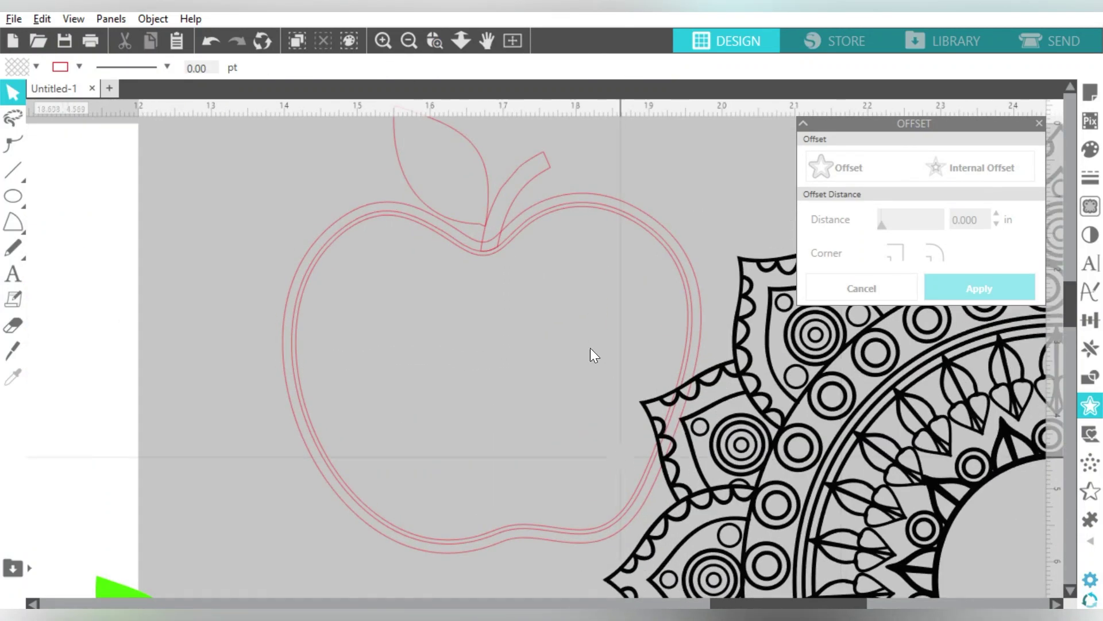
drag(666, 179, 653, 218)
drag(654, 218, 653, 218)
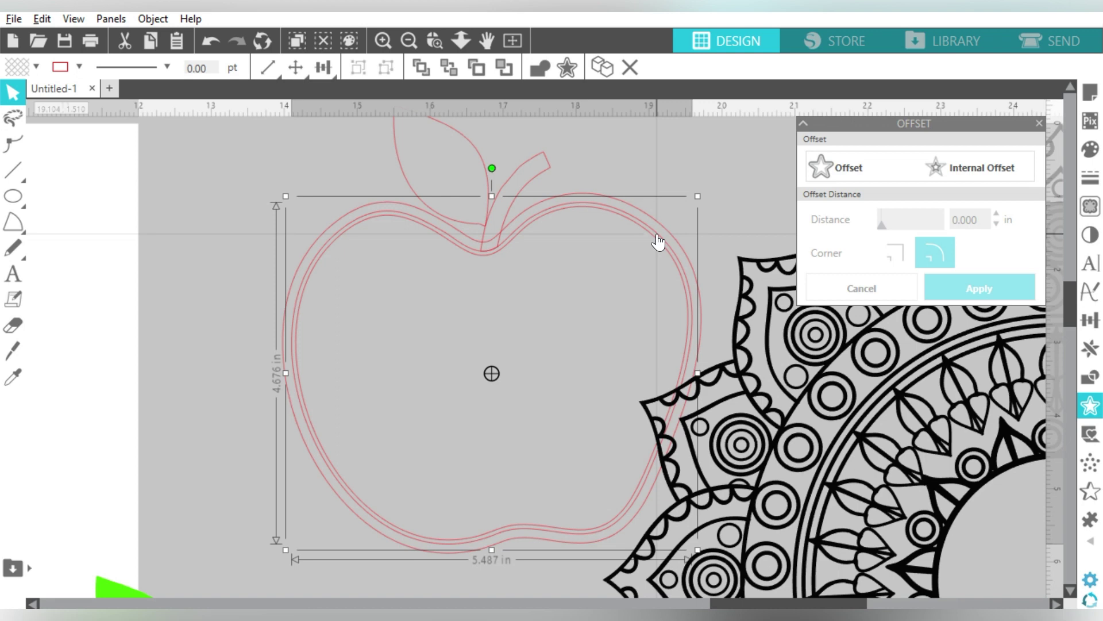
Make the middle apple outline blue, undoing a stray blue fill, and drag the mandala over the apple
click(36, 66)
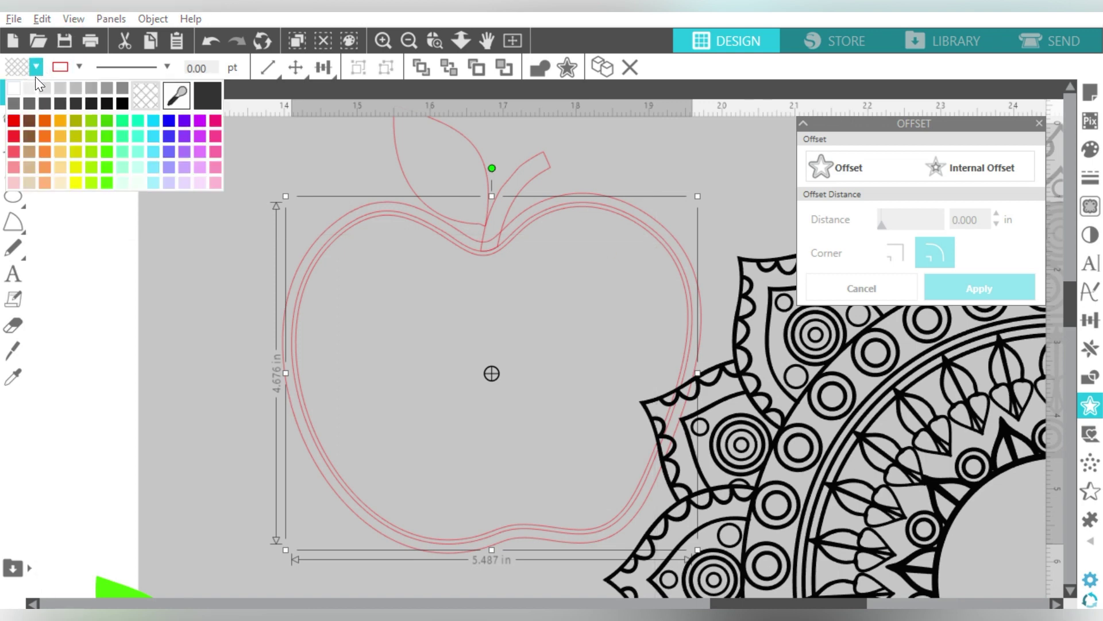
click(168, 119)
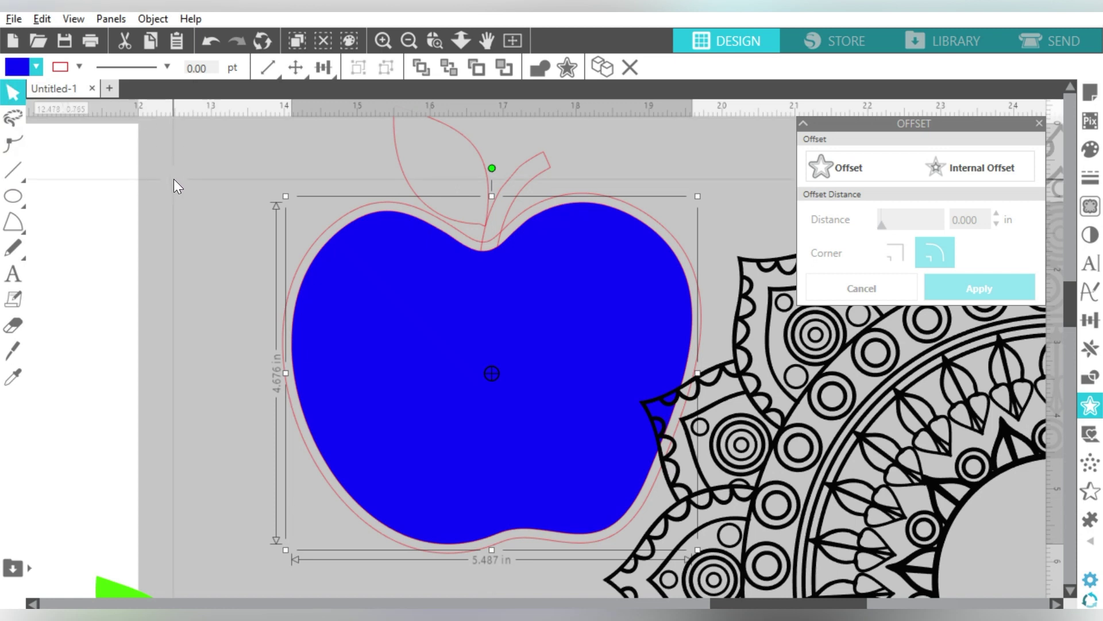
key(ctrl+z)
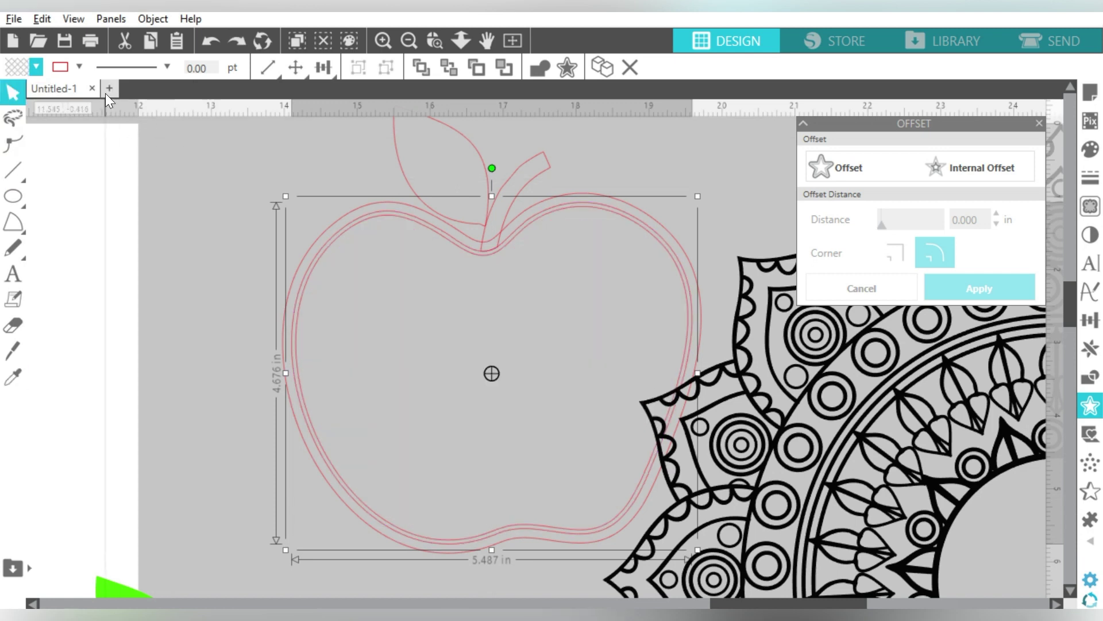
click(78, 67)
click(214, 125)
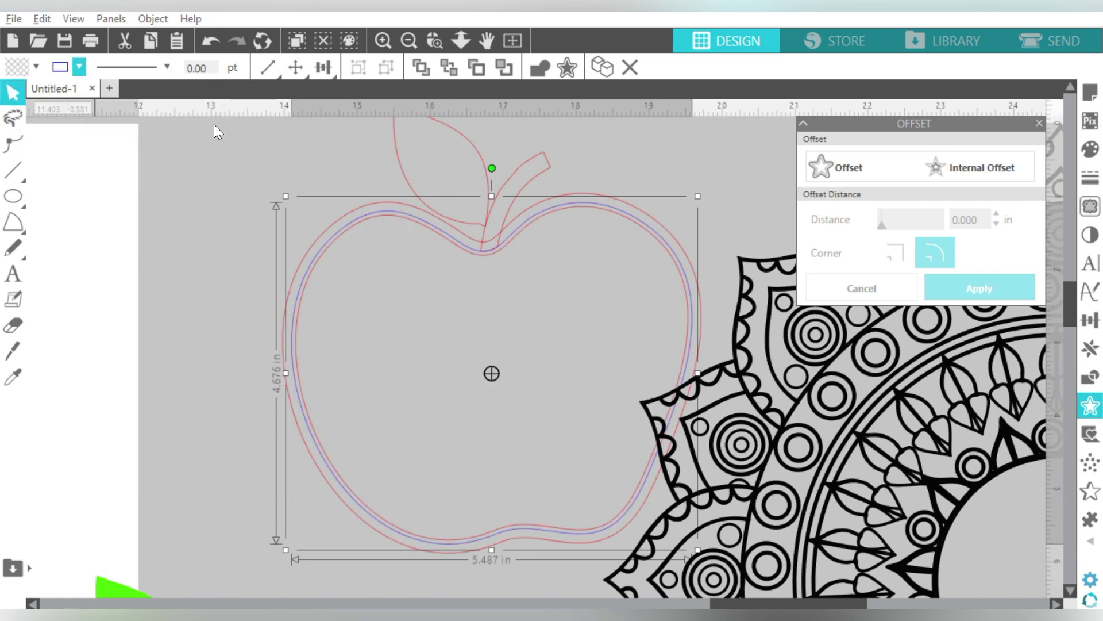
click(186, 248)
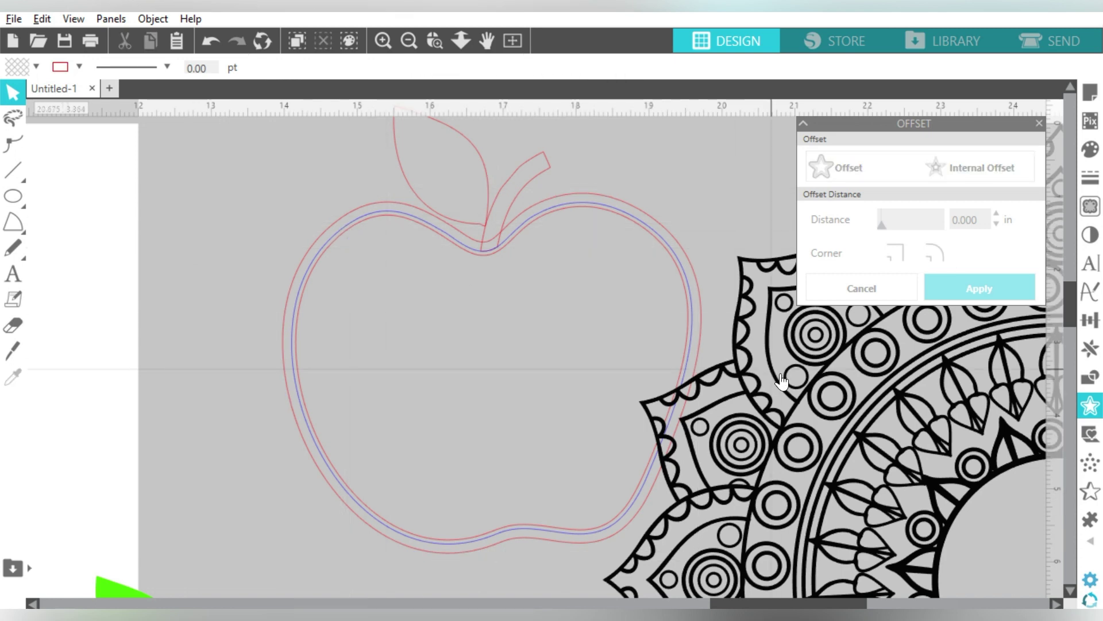
mouse_move(818, 399)
mouse_down()
mouse_move(396, 381)
mouse_move(315, 442)
mouse_up()
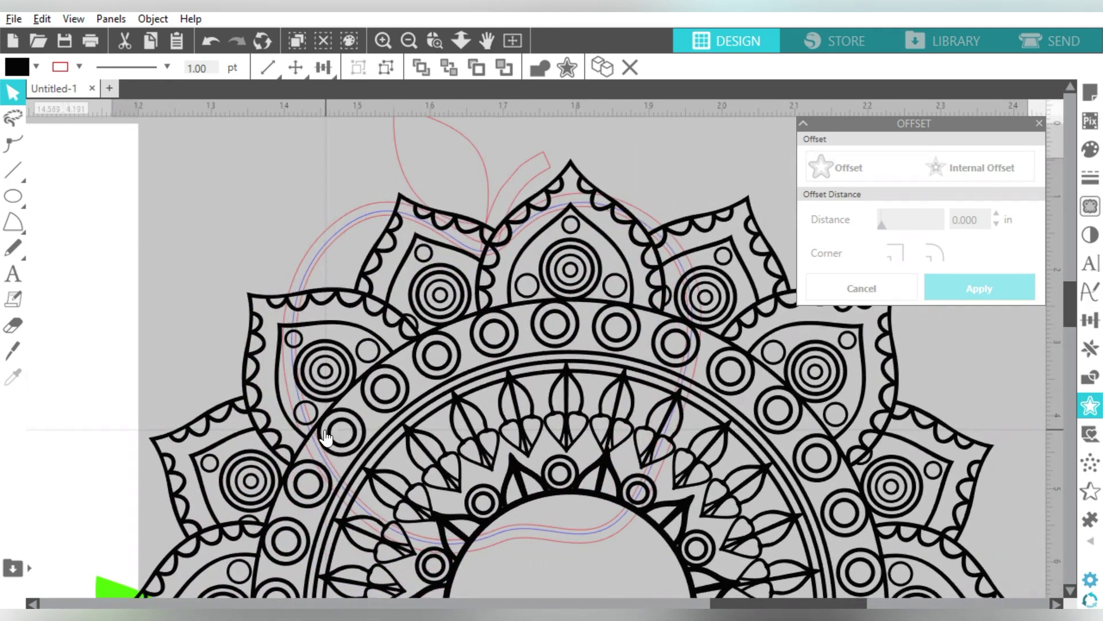
drag(314, 443, 175, 438)
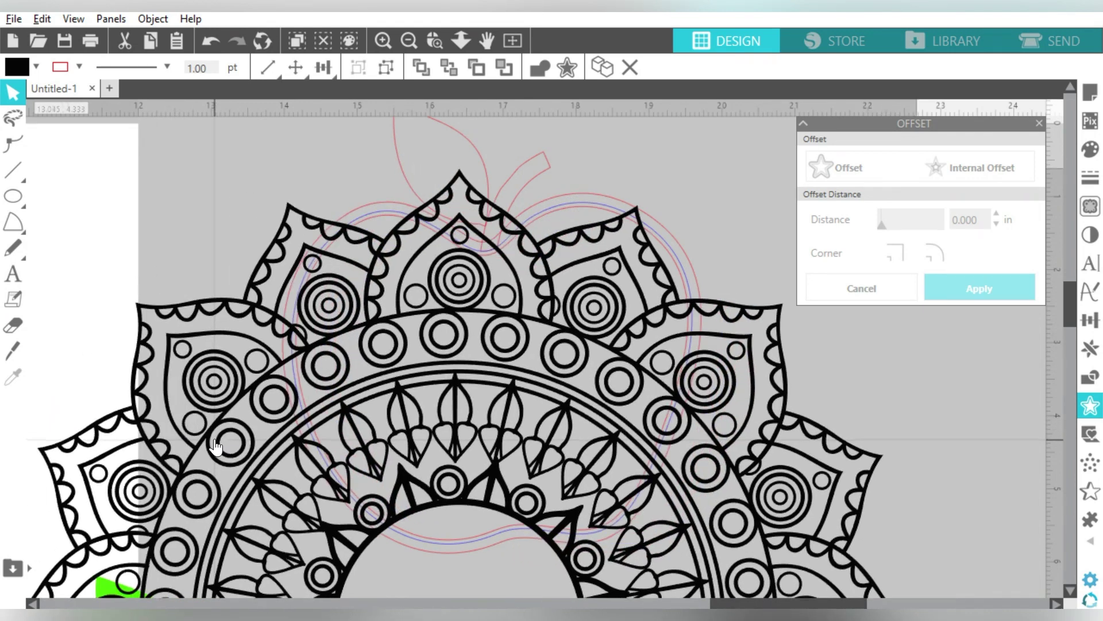
Position the mandala, select it with the middle apple outline, and crop it to that shape
drag(175, 438, 215, 445)
click(216, 445)
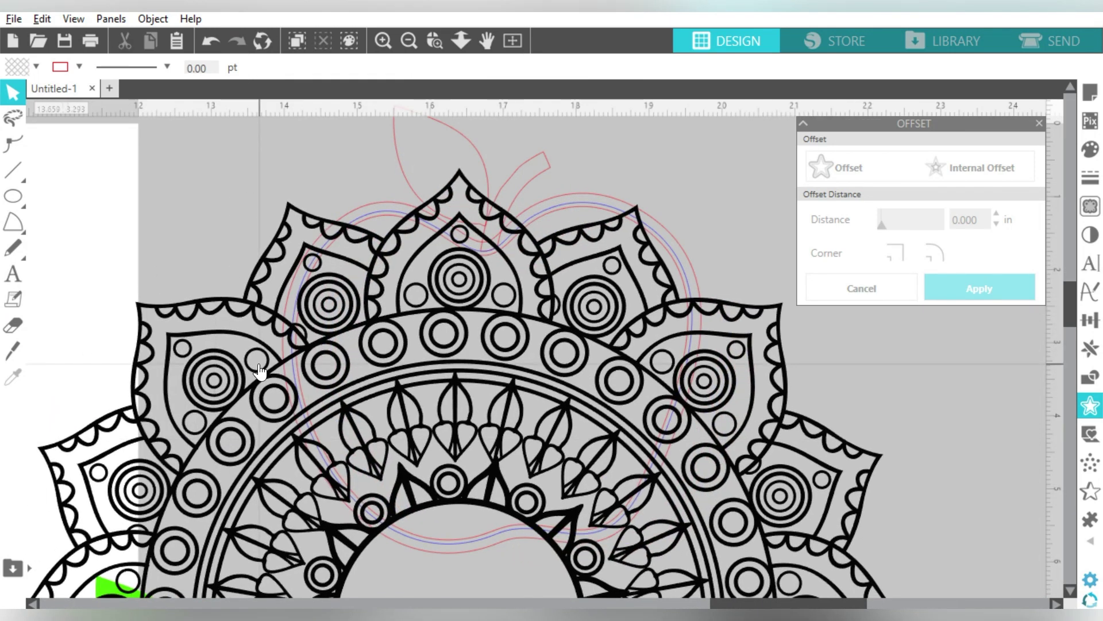
click(543, 217)
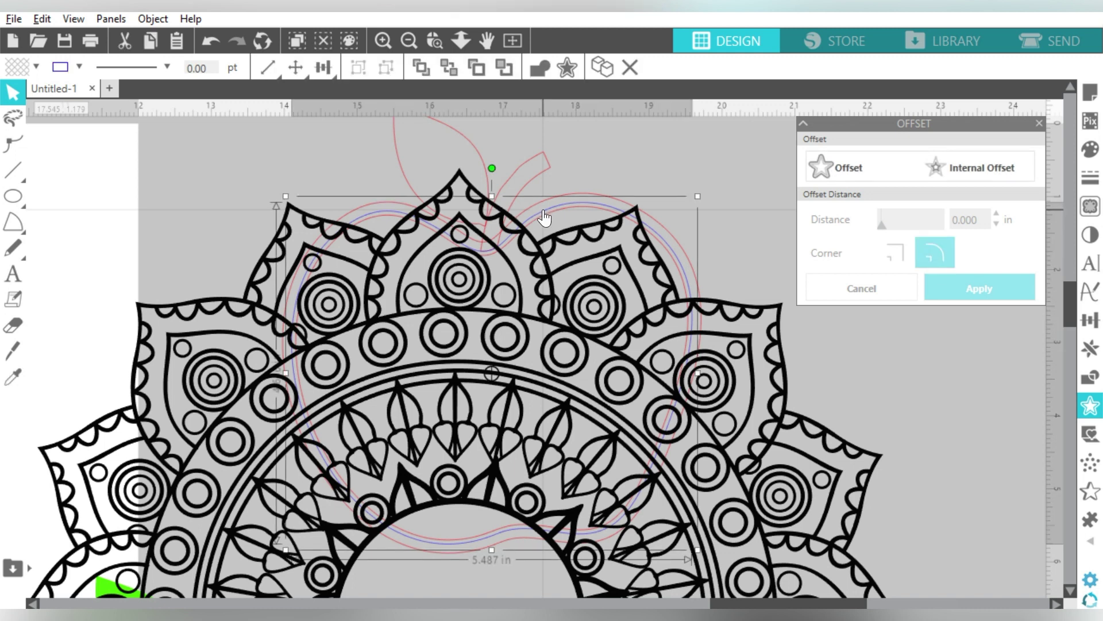
click(548, 322)
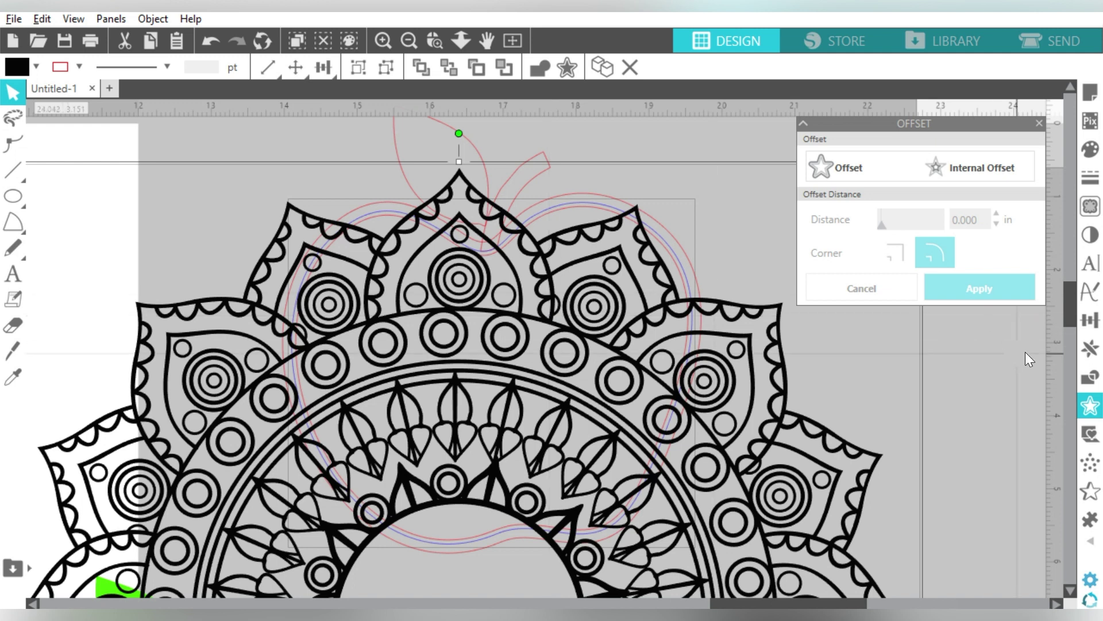
click(1092, 376)
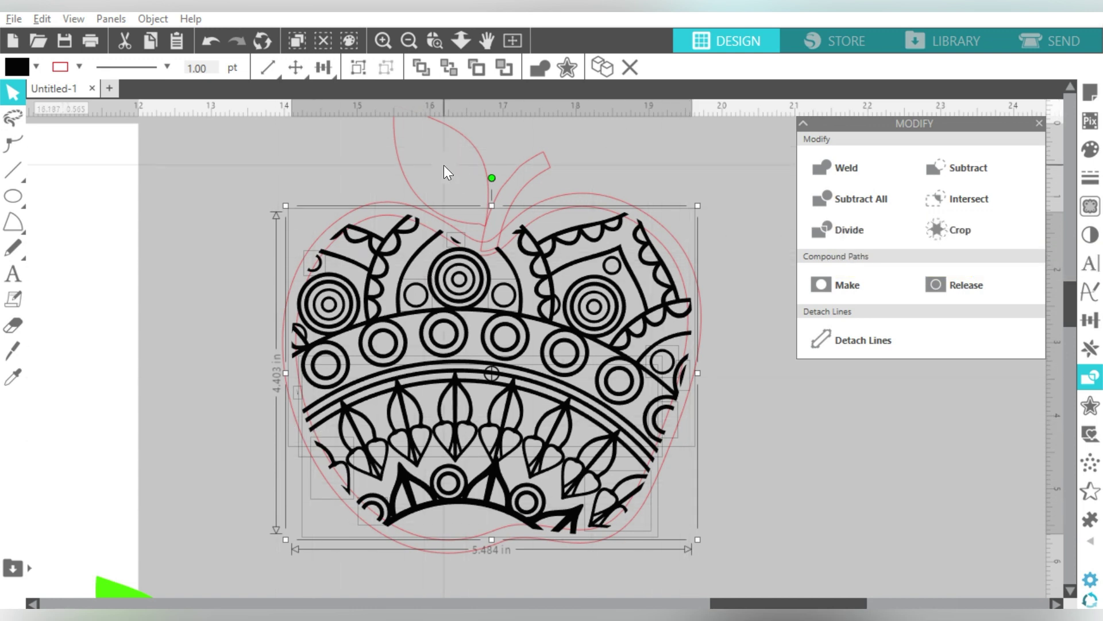
click(362, 71)
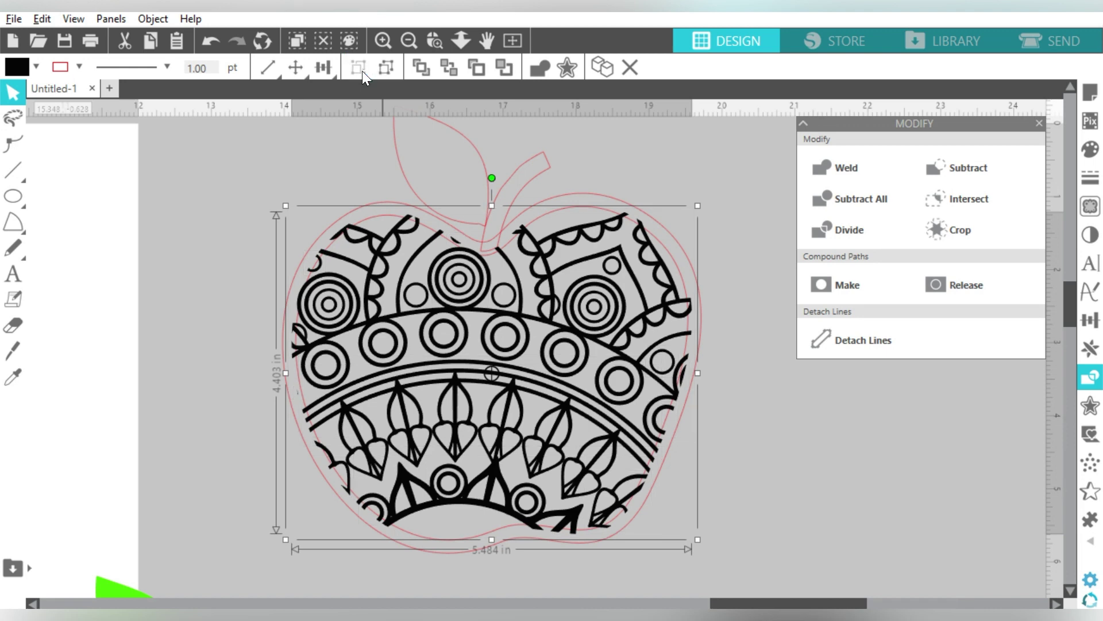
Marquee-select the cropped mandala apple and make its shapes a compound path
click(742, 229)
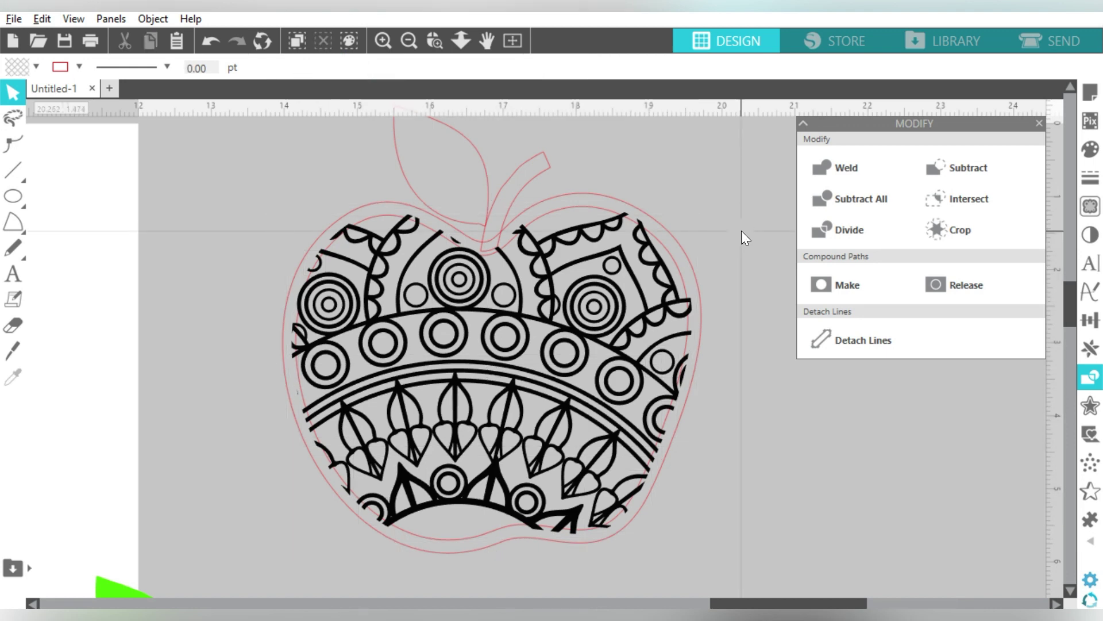
drag(726, 221, 682, 286)
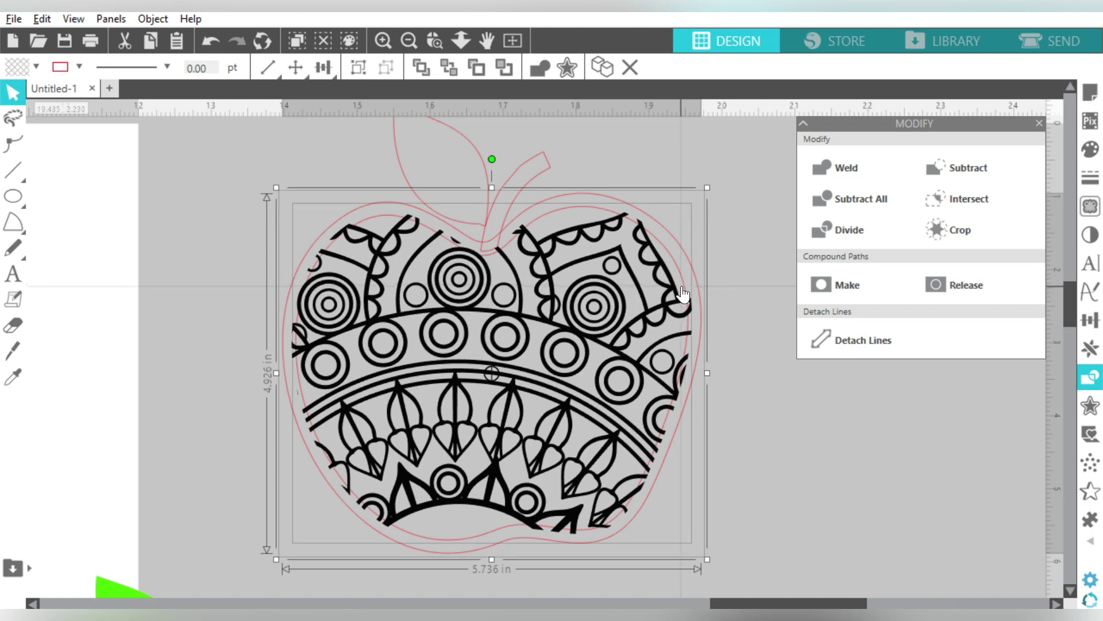
click(836, 286)
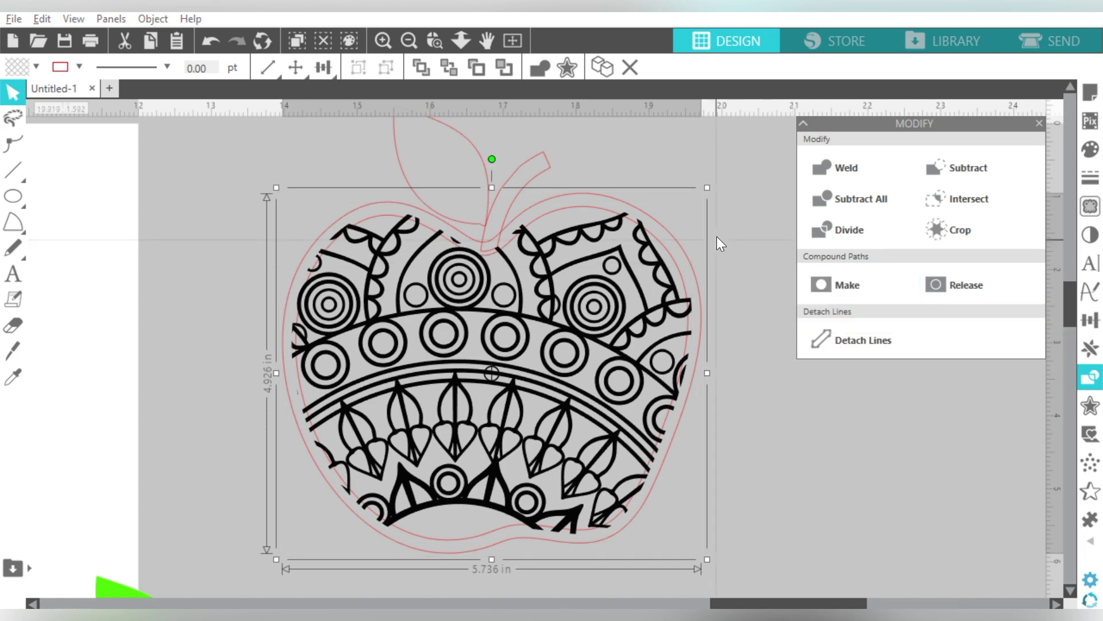
drag(741, 233, 664, 313)
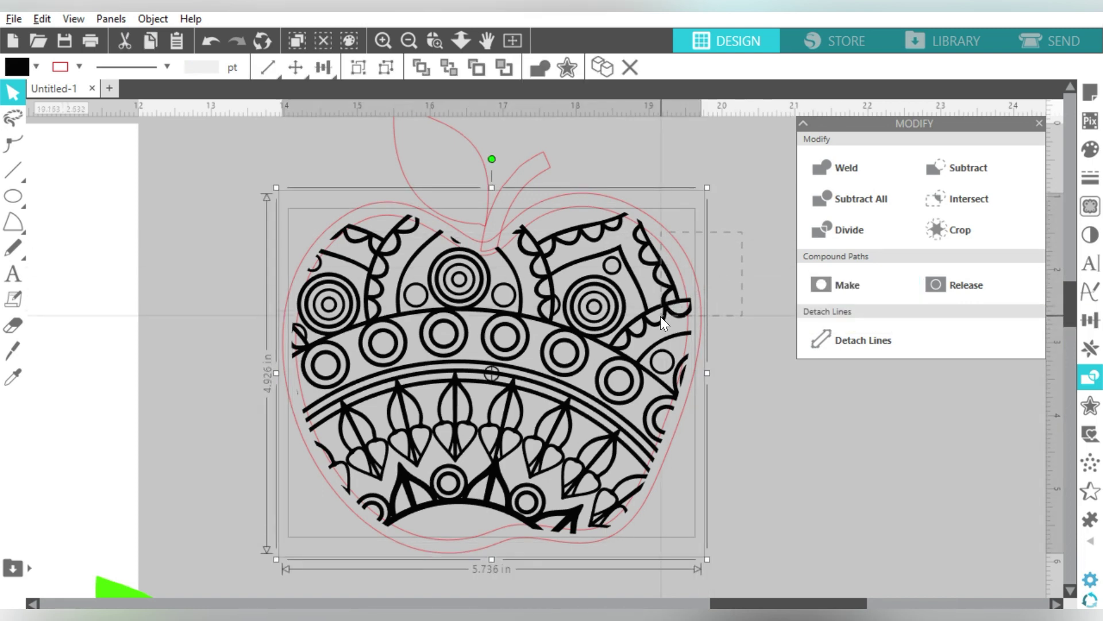
Weld the mandala apple shapes into one outline and fill it red
click(833, 165)
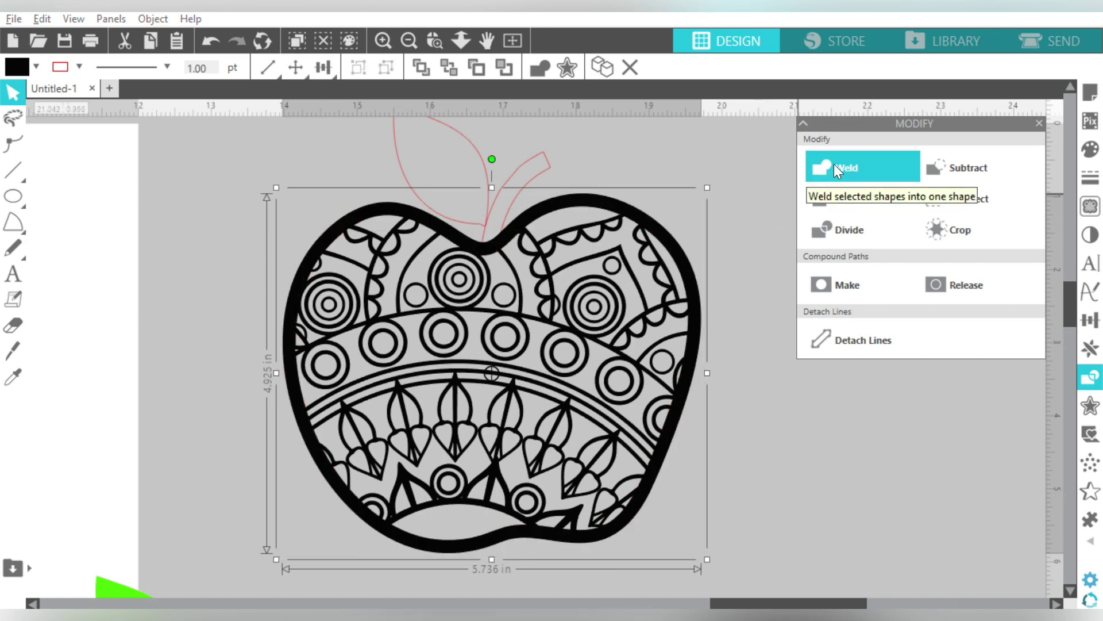
click(36, 69)
click(15, 121)
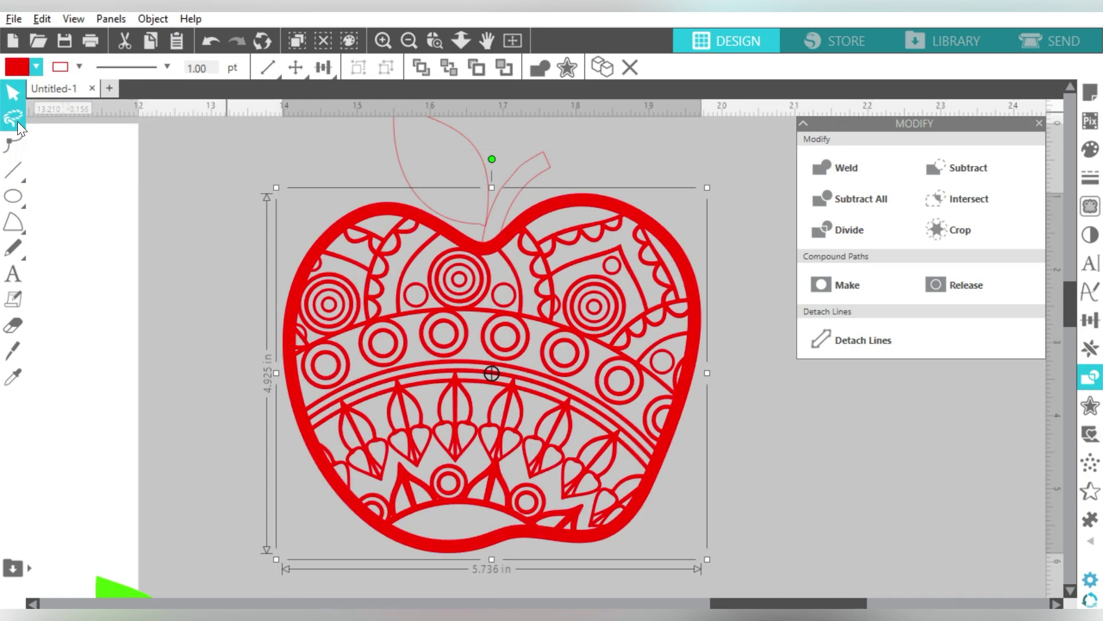
click(410, 40)
Fill the leaf with bright green
click(497, 259)
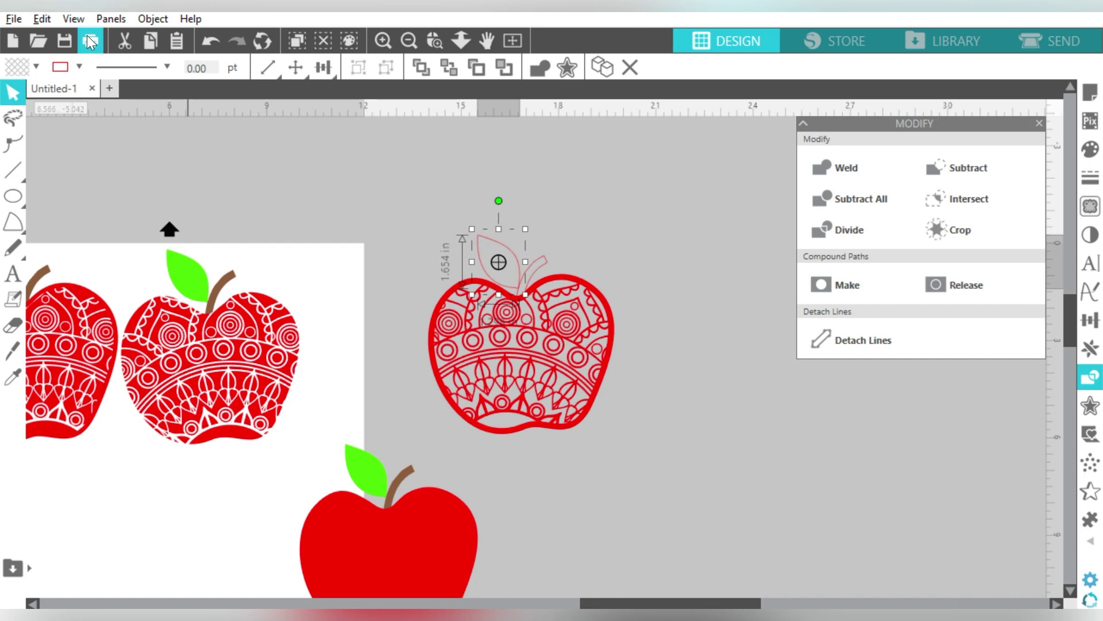
click(36, 67)
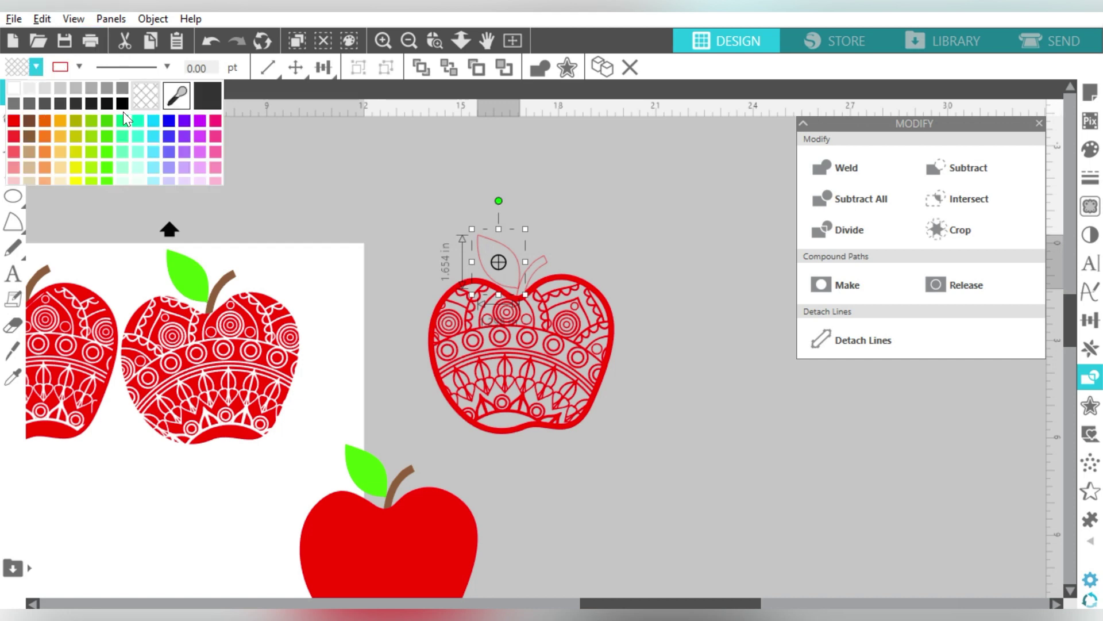
click(106, 153)
click(545, 265)
Colour the stem dark brown using the eyedropper on the left apple's stem
click(36, 67)
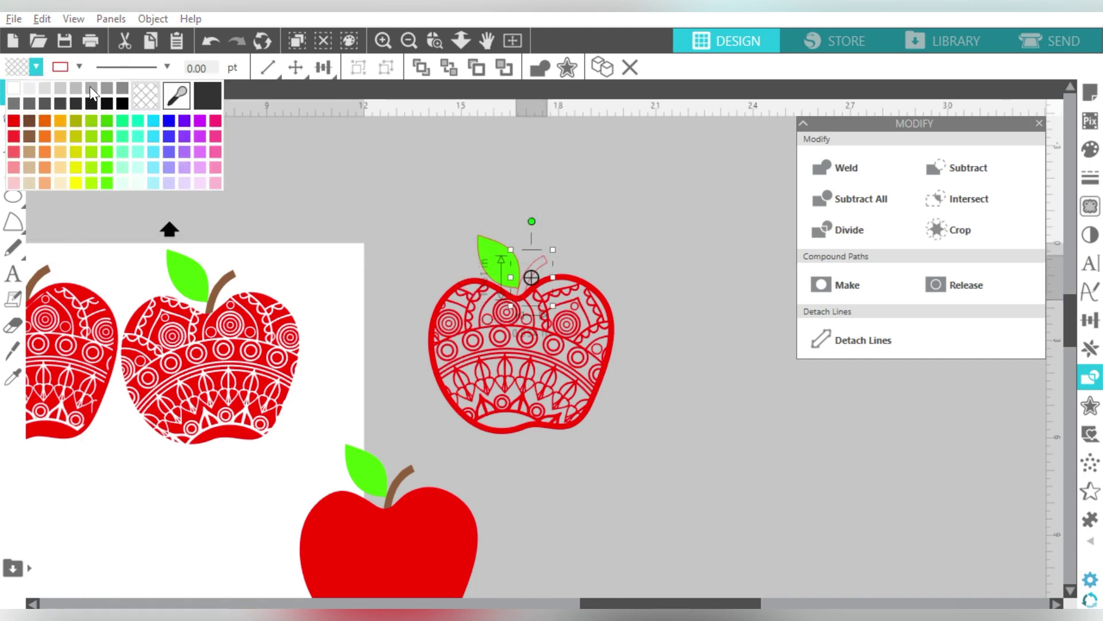
click(177, 106)
click(228, 284)
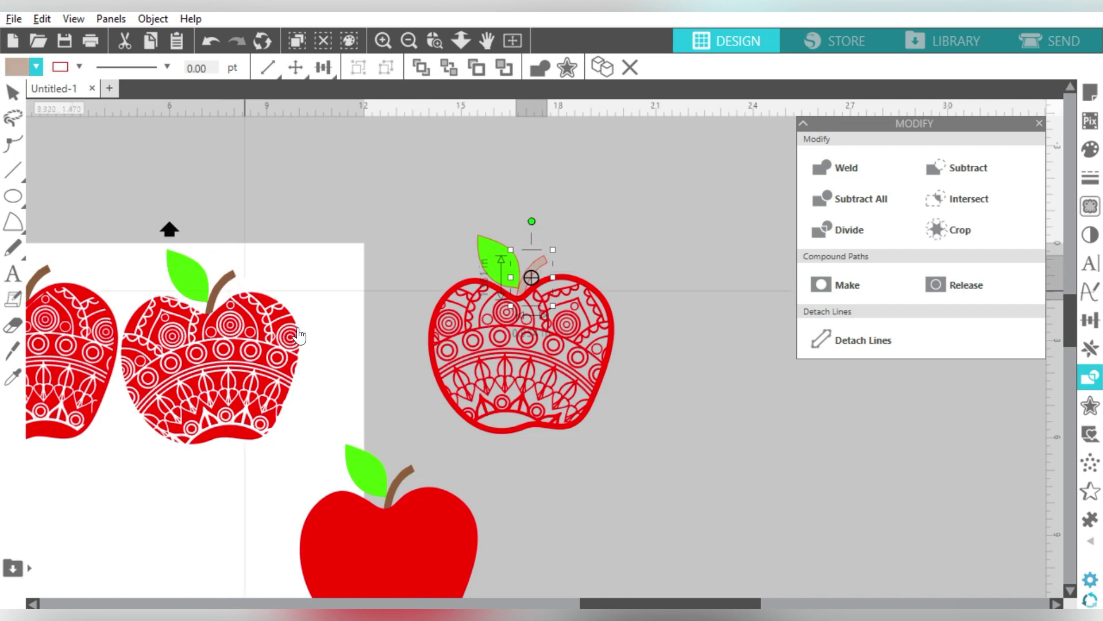
click(36, 67)
click(169, 98)
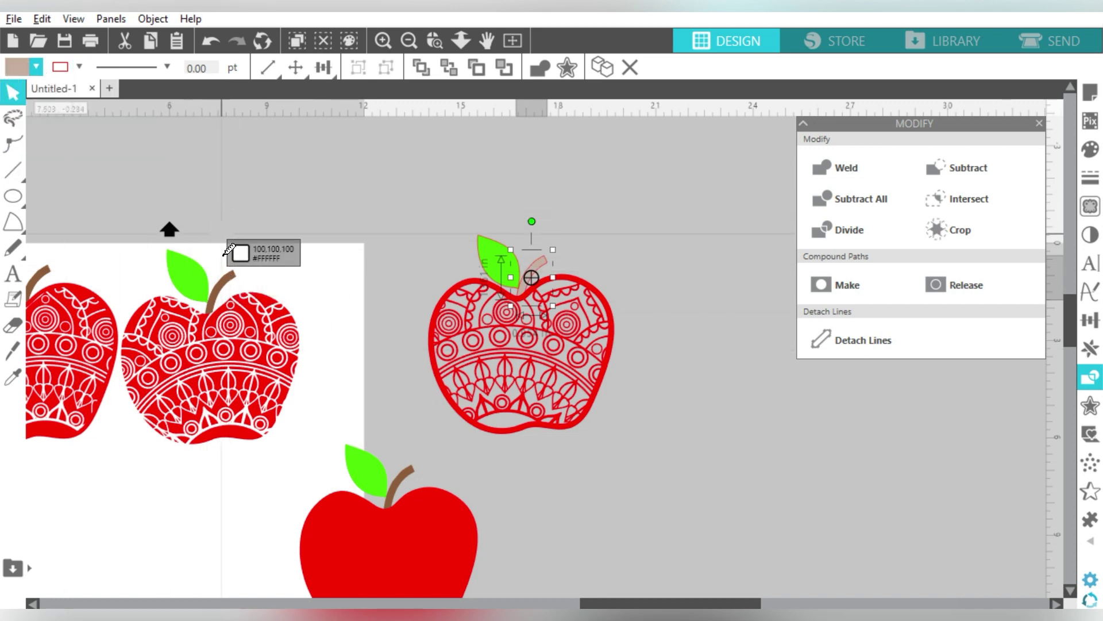
click(228, 278)
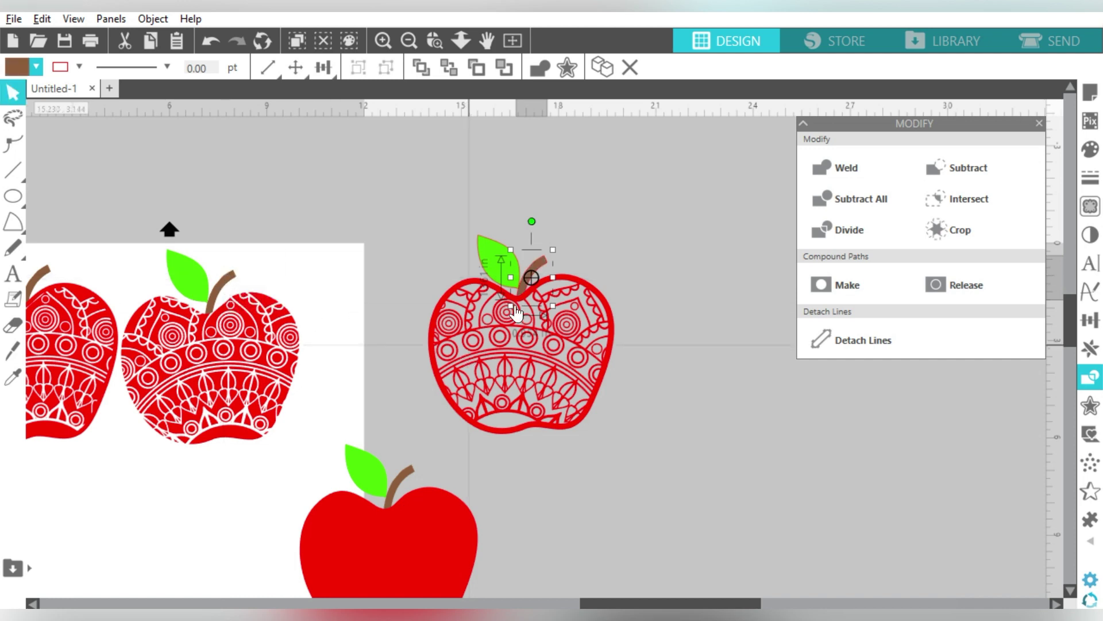
click(623, 250)
Select all apples, check the outline colour options, and deselect everything
click(506, 251)
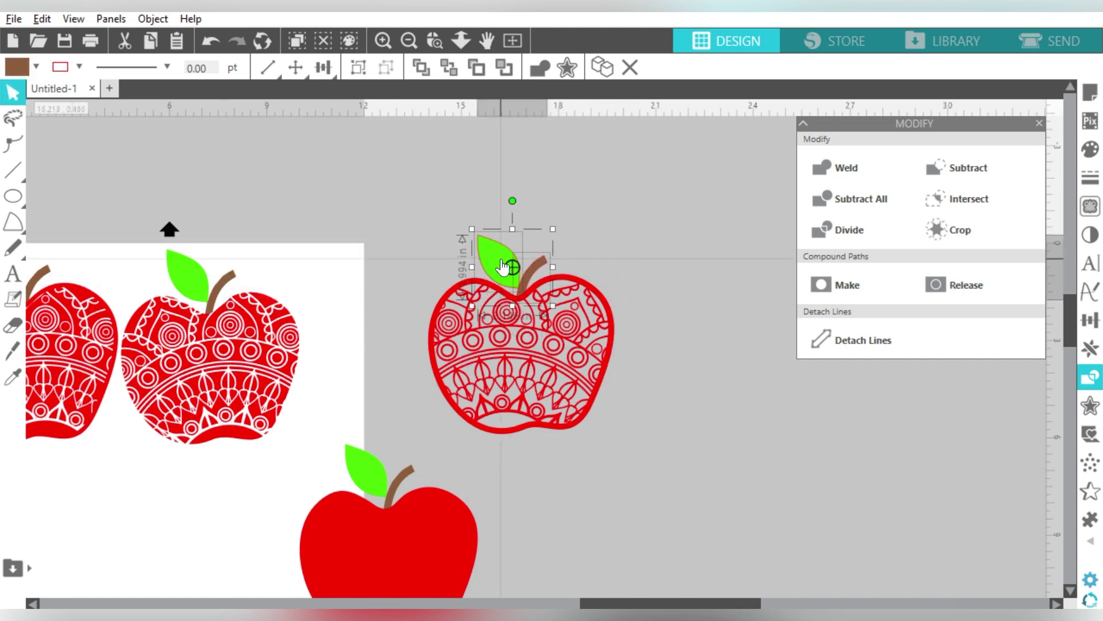
key(ctrl+a)
click(79, 66)
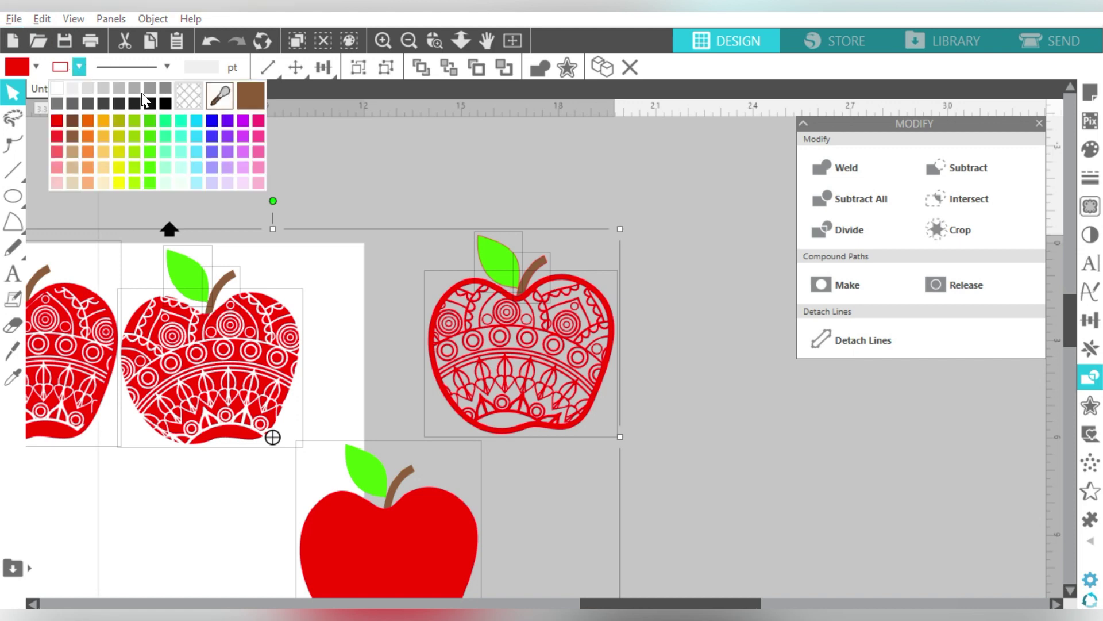
click(655, 517)
scroll(645, 604, down, 2)
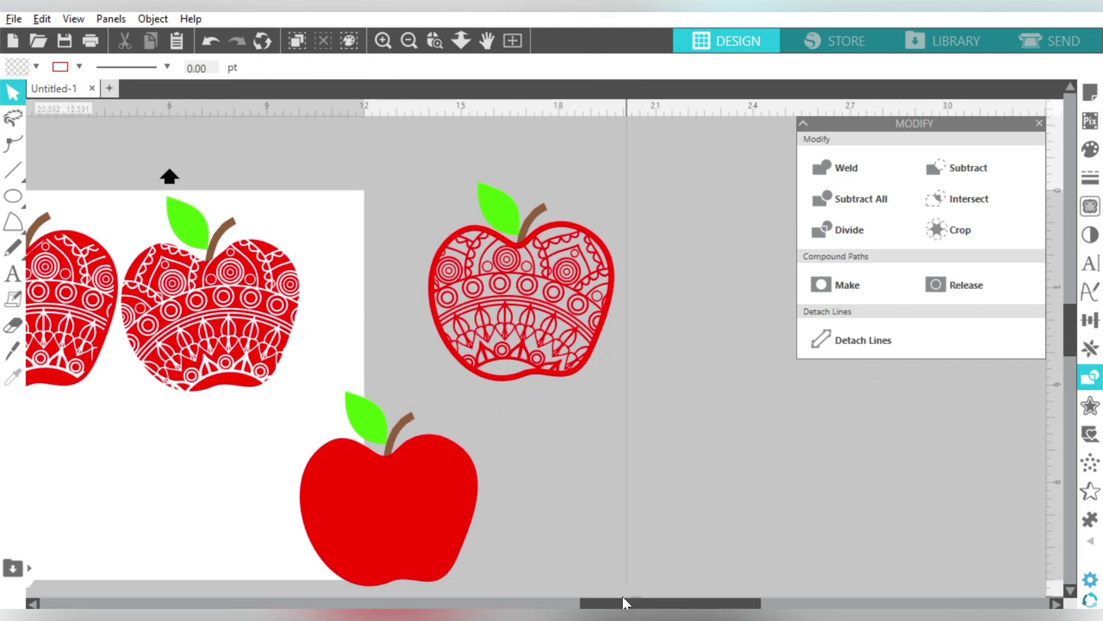
drag(645, 604, 552, 601)
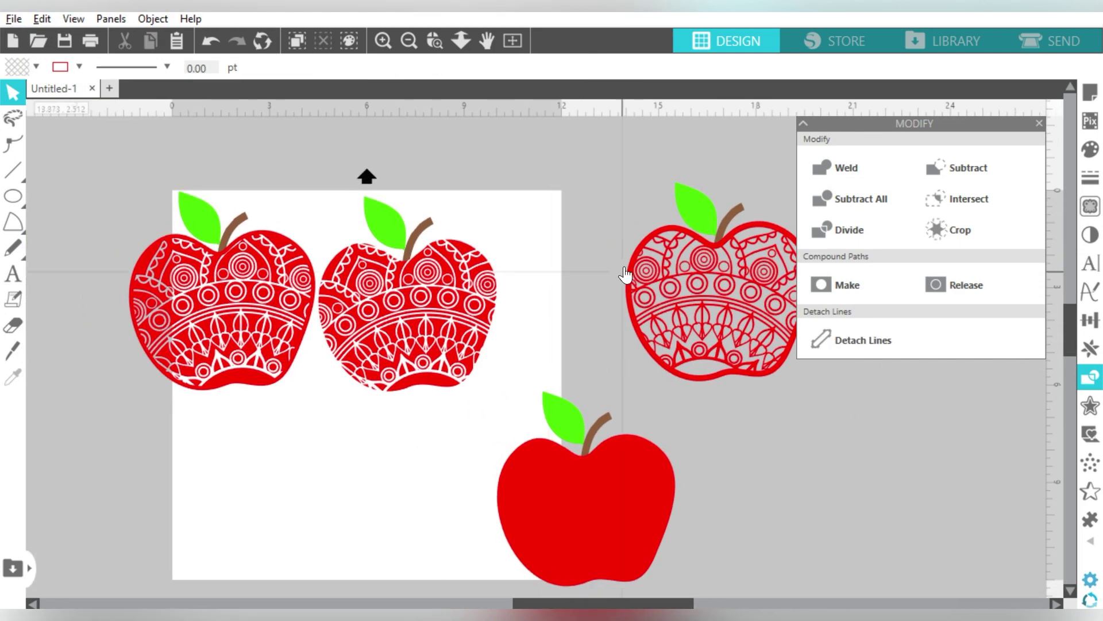
Drag the plain red apple off the mat and the outlined mandala apple beneath the two lace apples
drag(508, 416, 621, 503)
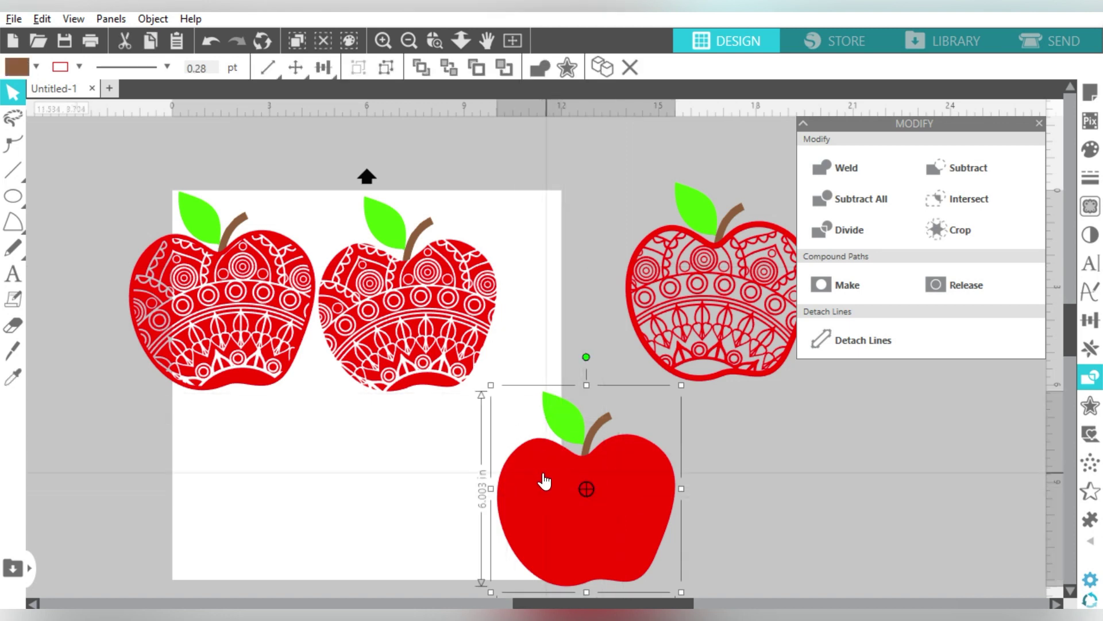
drag(543, 480, 874, 533)
click(727, 275)
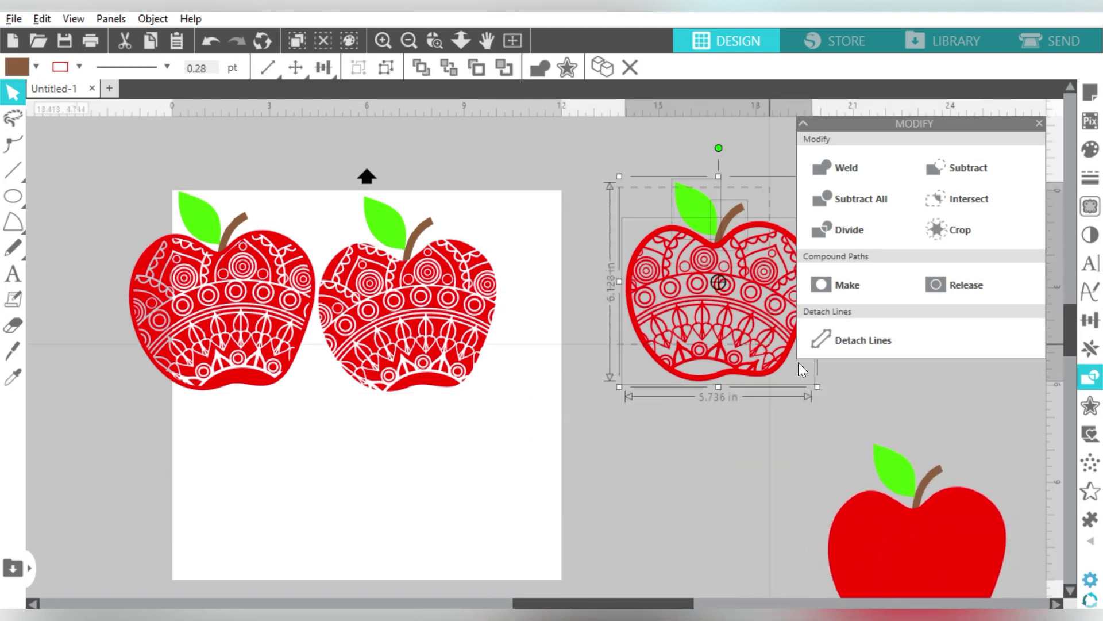
mouse_move(687, 292)
mouse_down()
mouse_move(393, 450)
mouse_move(285, 488)
mouse_up()
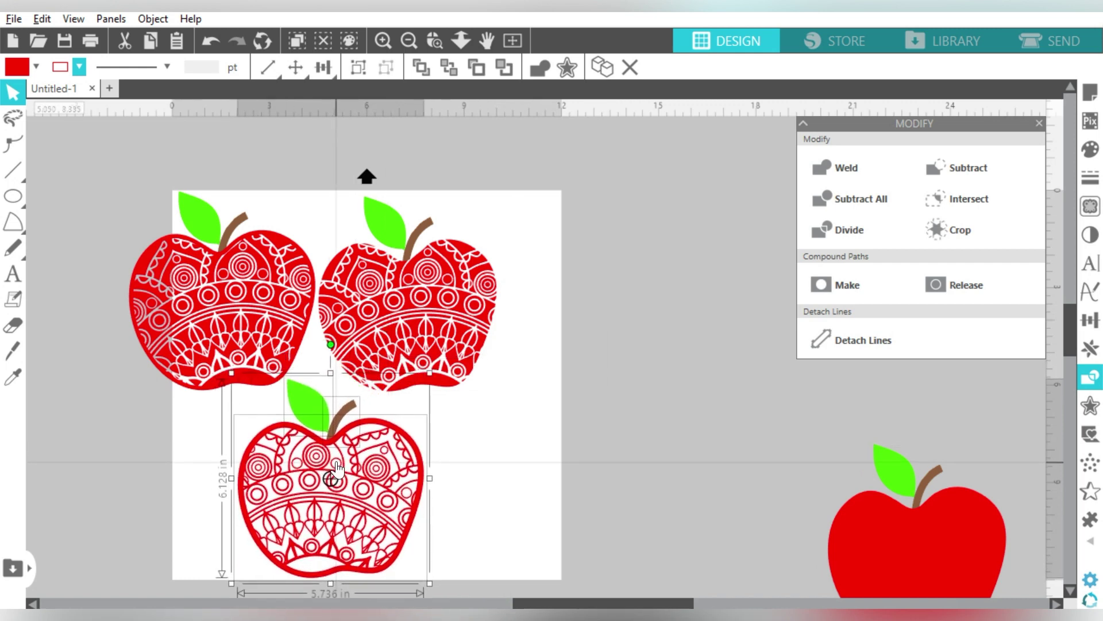
click(556, 274)
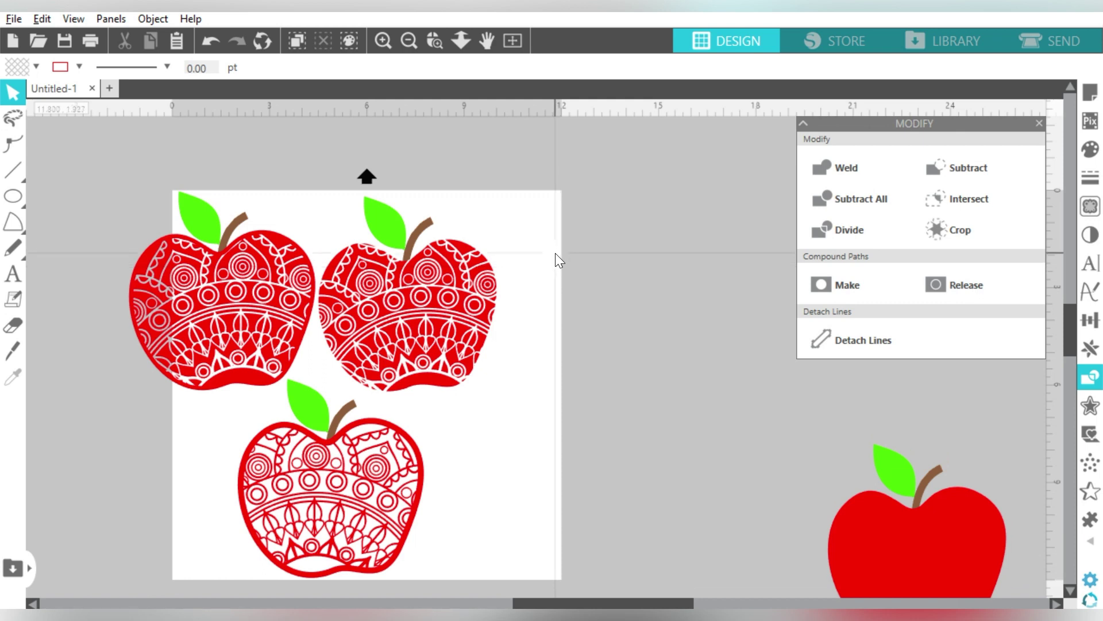
drag(555, 253, 197, 536)
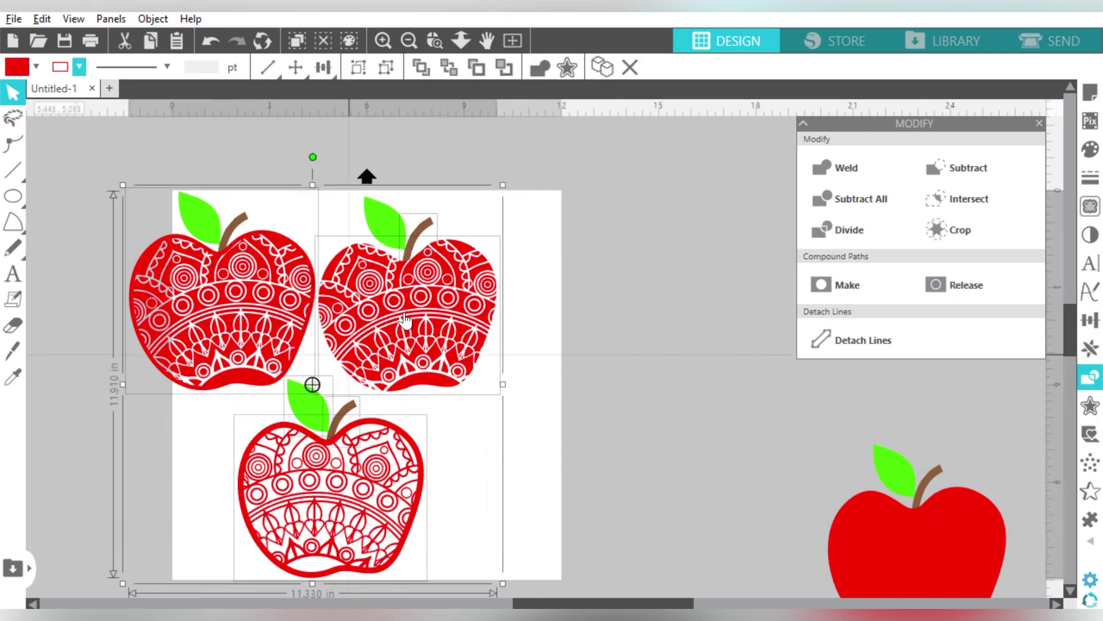
click(366, 308)
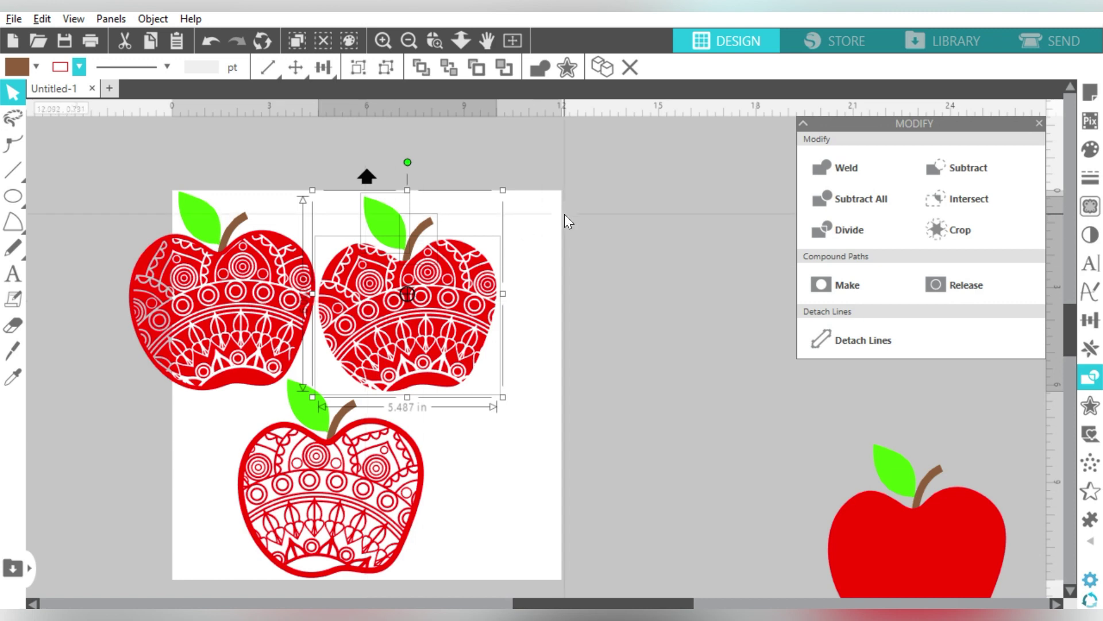
Select the three mandala apples, scale them down slightly, and move them up-right to centre them
drag(556, 221, 117, 590)
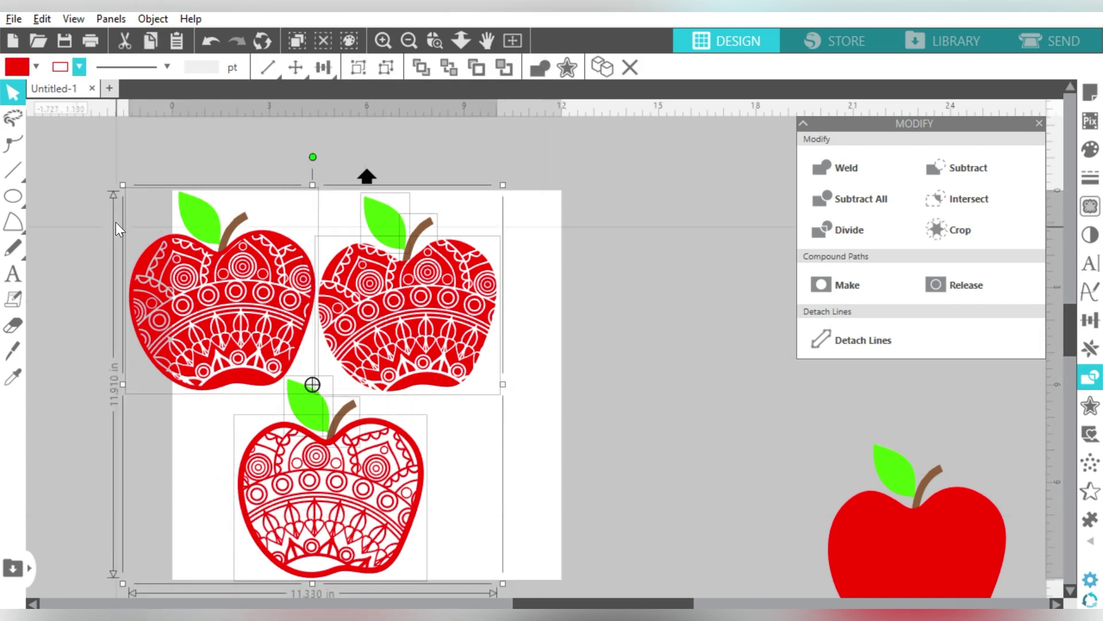
drag(123, 185, 148, 212)
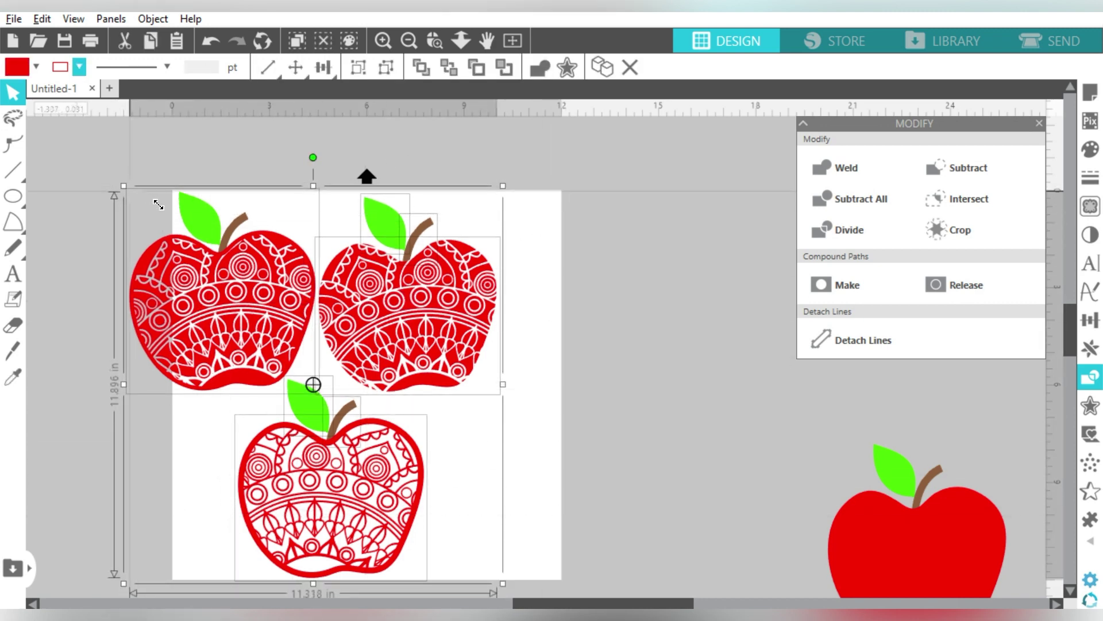
drag(215, 293, 247, 269)
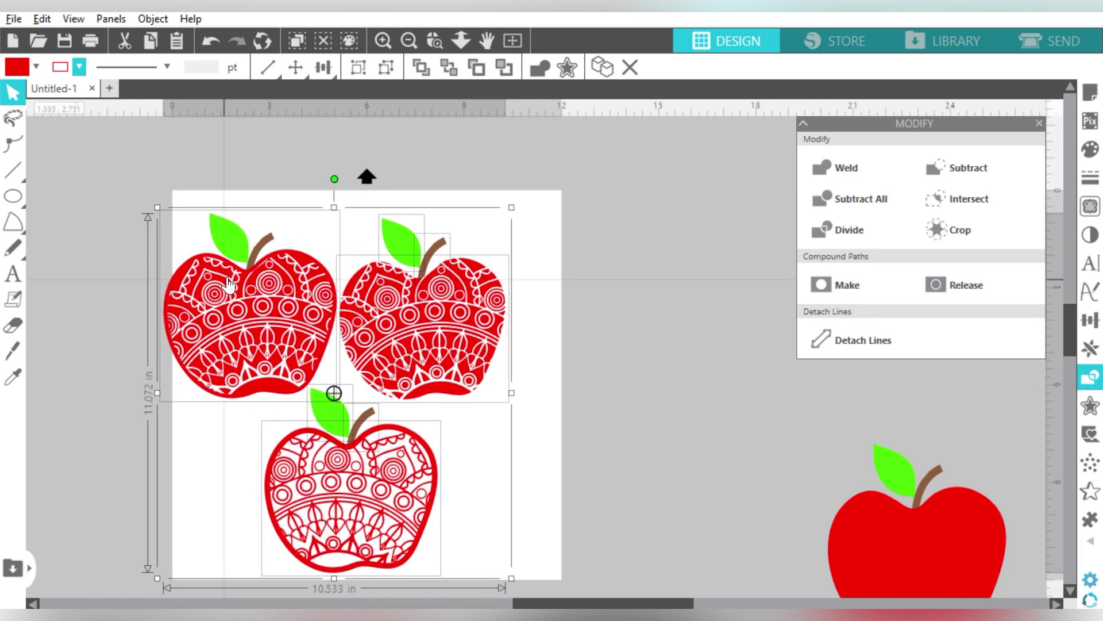
click(543, 261)
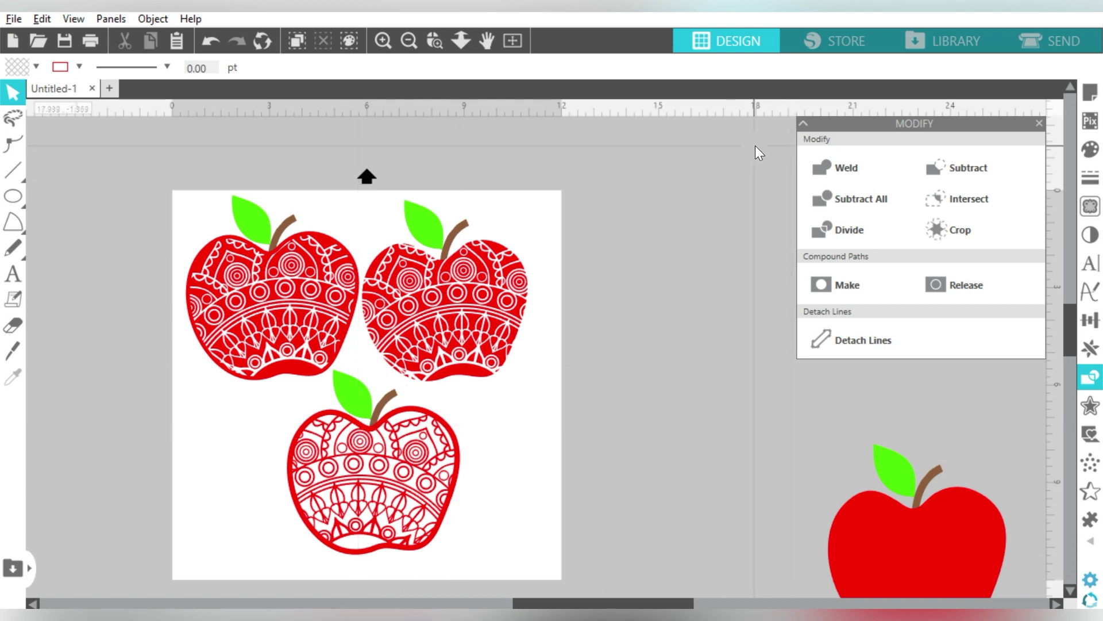
drag(563, 602, 525, 604)
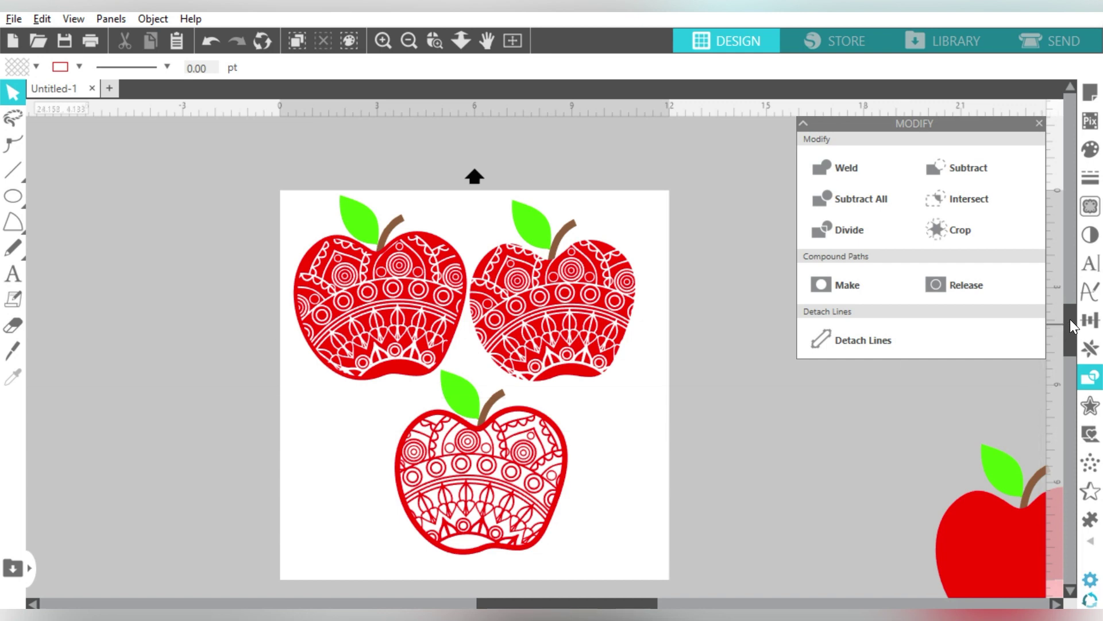
drag(1071, 313, 1072, 330)
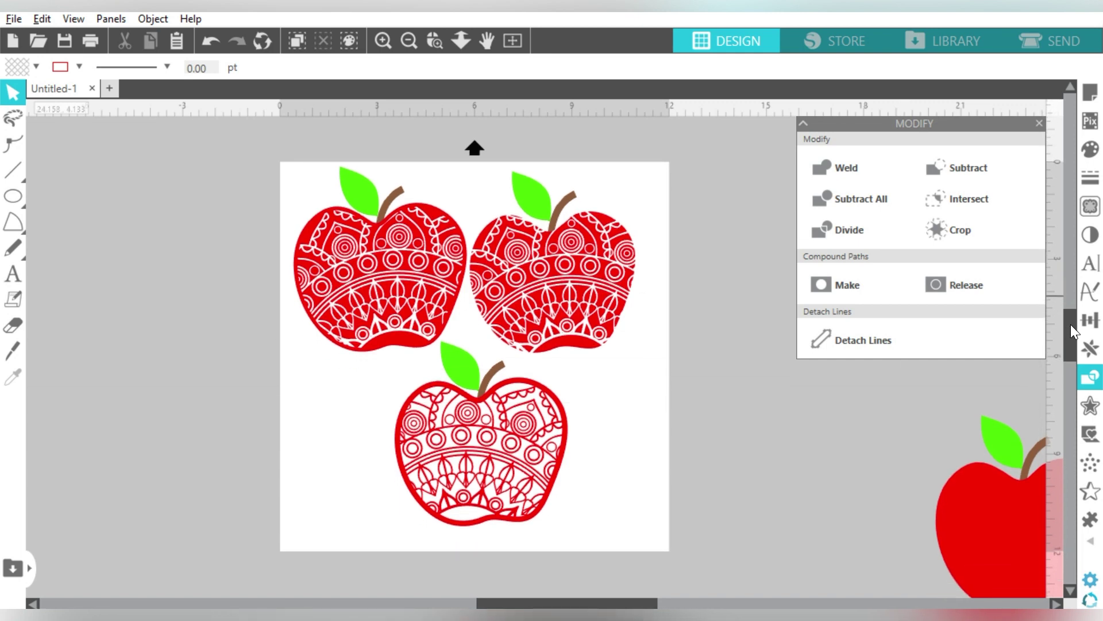